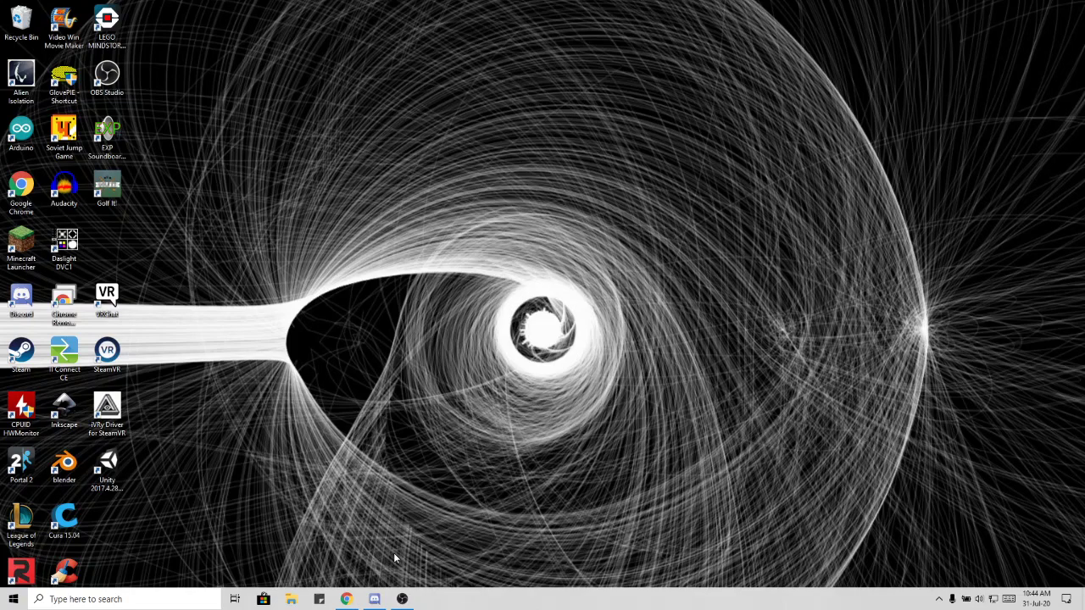
Open the "soundboard things" folder inside Downloads in File Explorer
{"action": "left_click", "coordinate": [291, 599]}
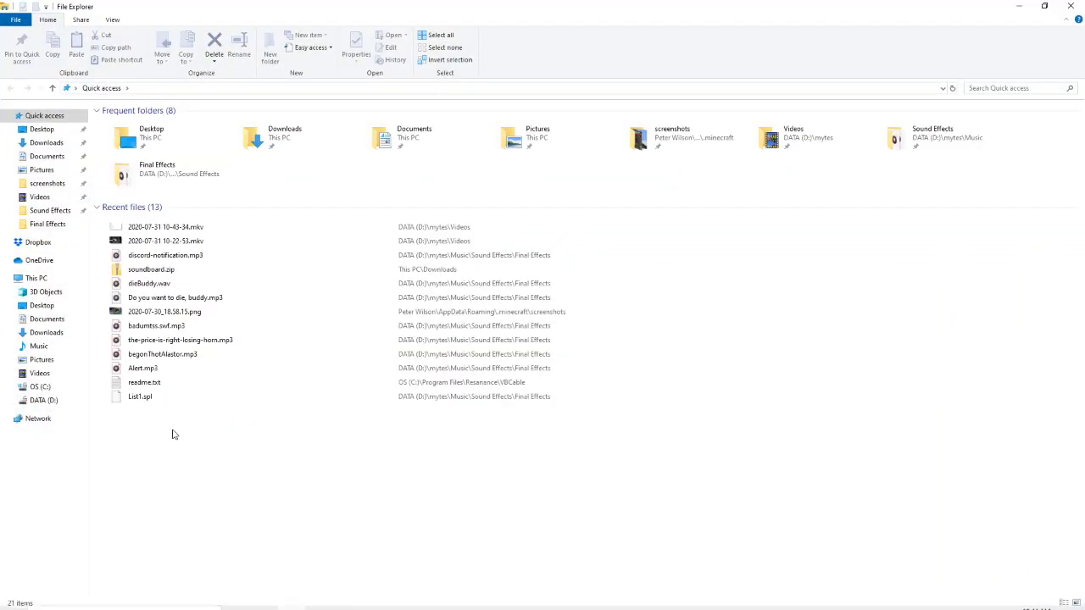
{"action": "double_click", "coordinate": [266, 131]}
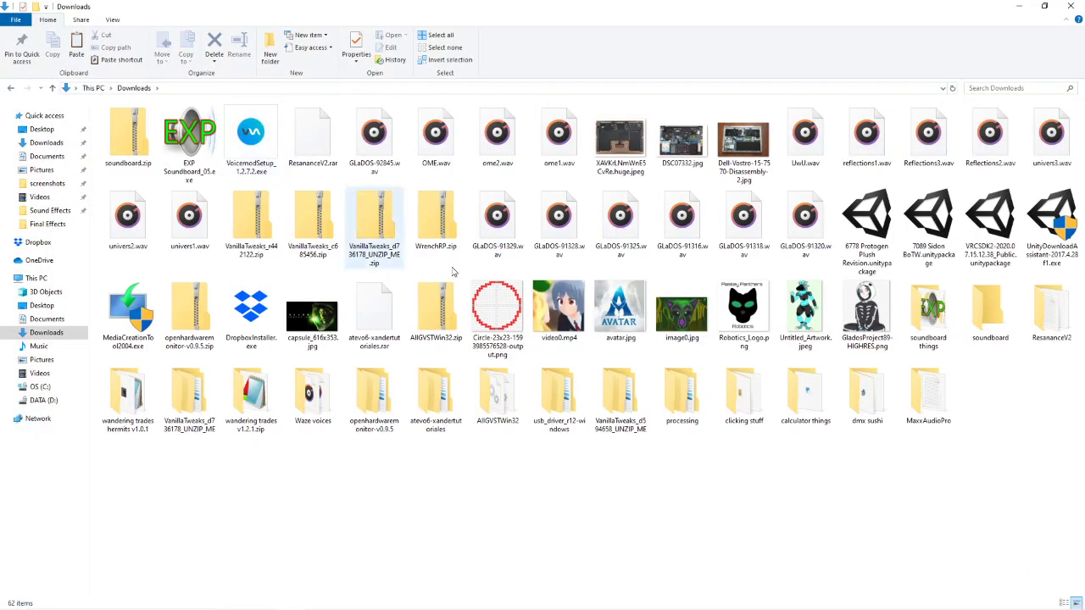
{"action": "double_click", "coordinate": [919, 316]}
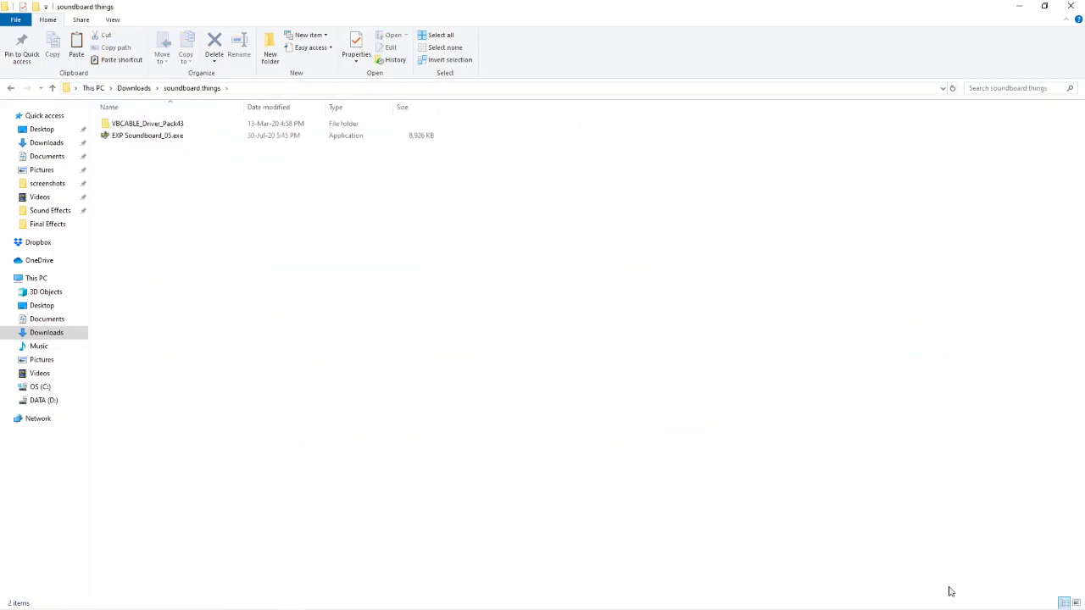
Open the Windows Sound control panel from the sound settings and show its recording devices
{"action": "right_click", "coordinate": [977, 601]}
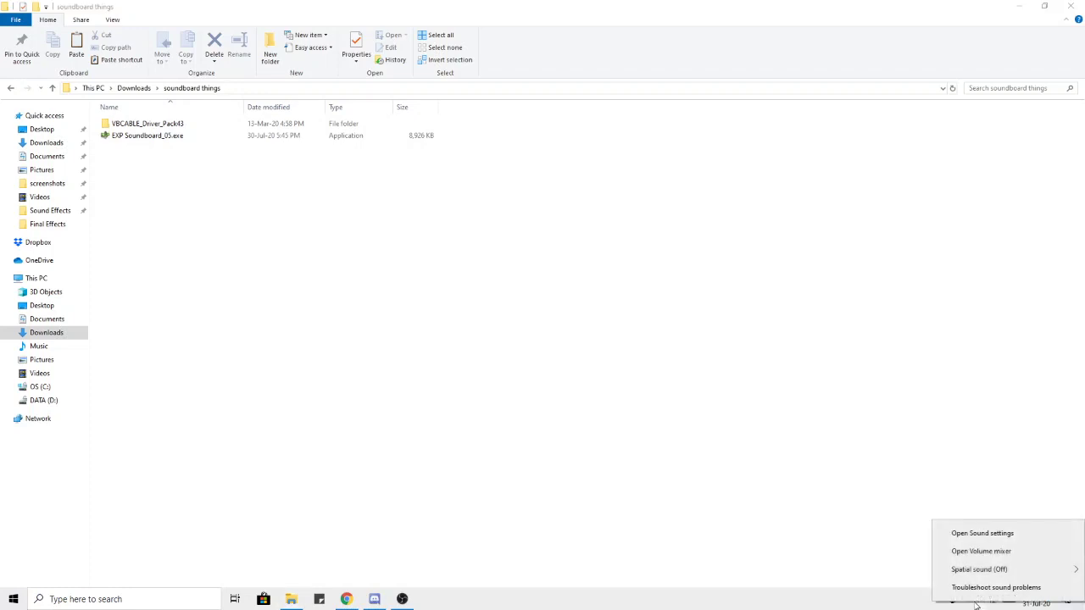
{"action": "left_click", "coordinate": [990, 533]}
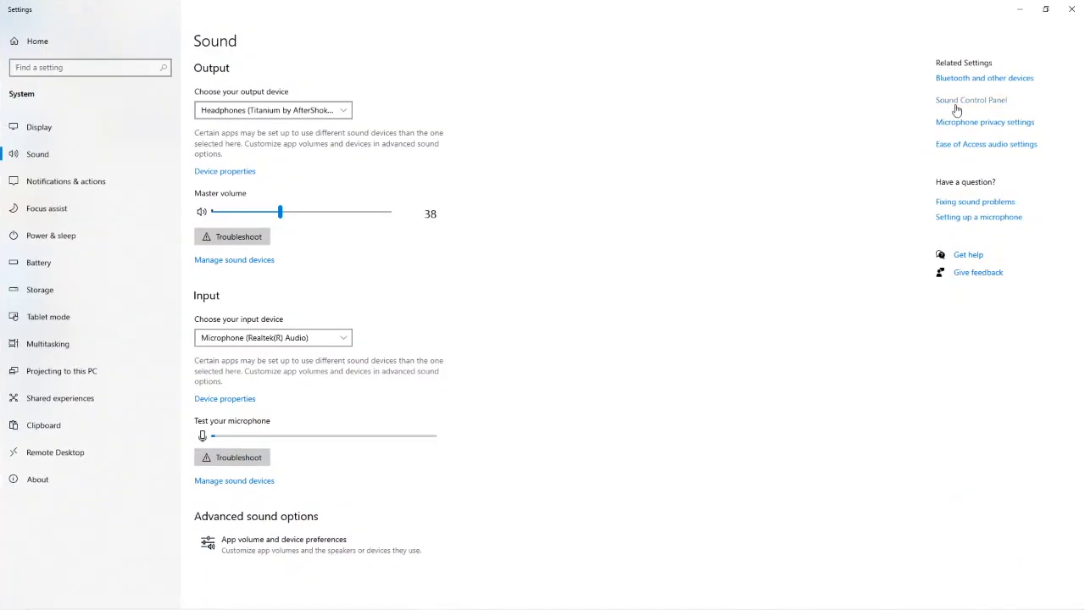
{"action": "left_click", "coordinate": [956, 106]}
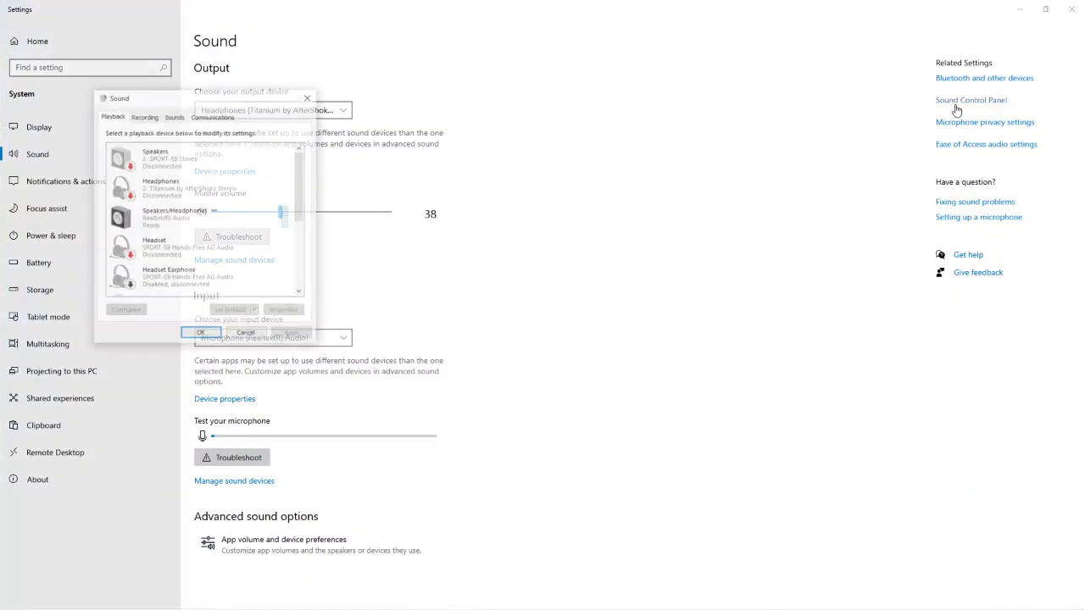
{"action": "left_click", "coordinate": [144, 115]}
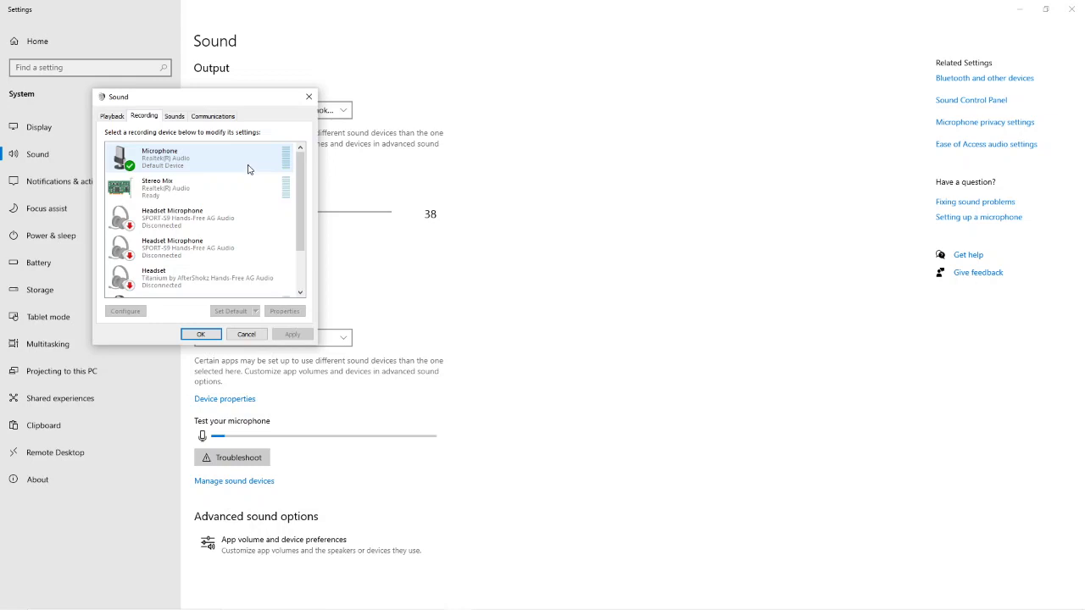
Look through the recording devices down to the VB-Audio Virtual Cable microphone, and close the Sound dialog and settings
{"action": "scroll", "coordinate": [245, 174], "scroll_direction": "down", "scroll_amount": 1}
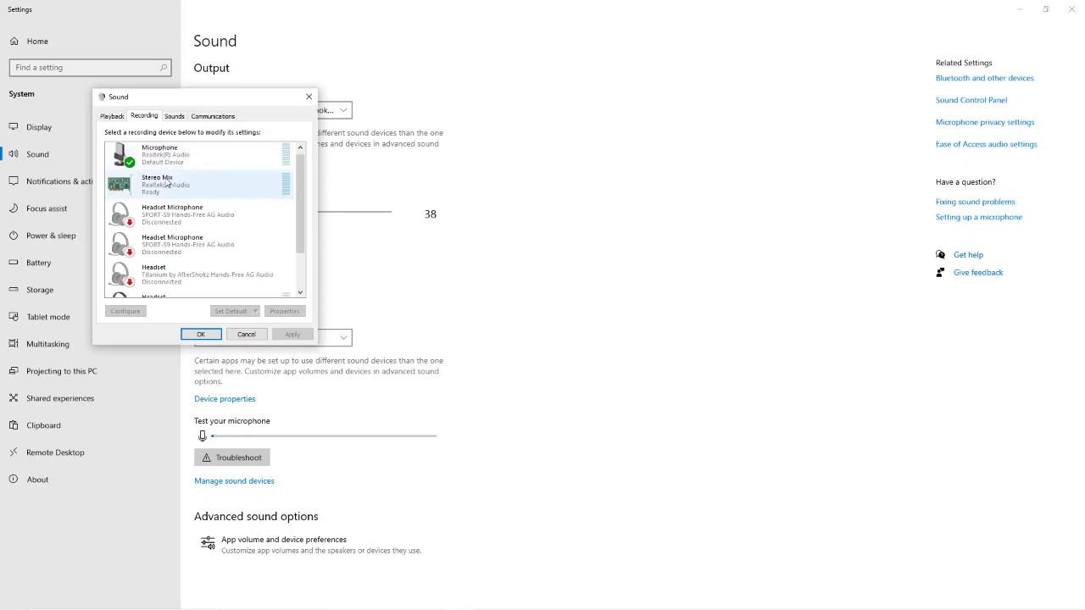
{"action": "scroll", "coordinate": [174, 183], "scroll_direction": "down", "scroll_amount": 3}
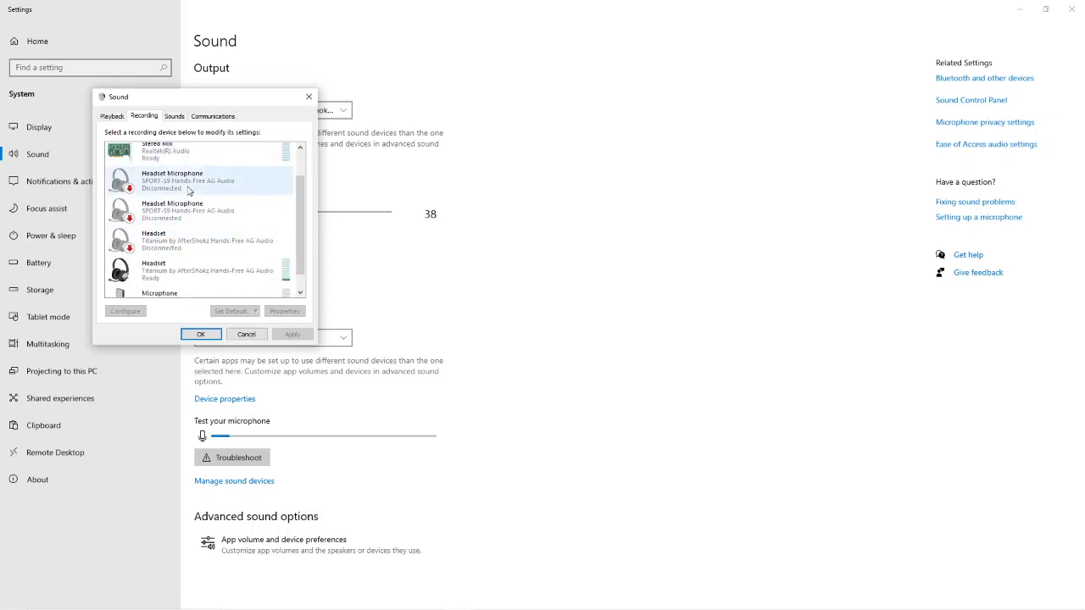
{"action": "scroll", "coordinate": [182, 212], "scroll_direction": "down", "scroll_amount": 1}
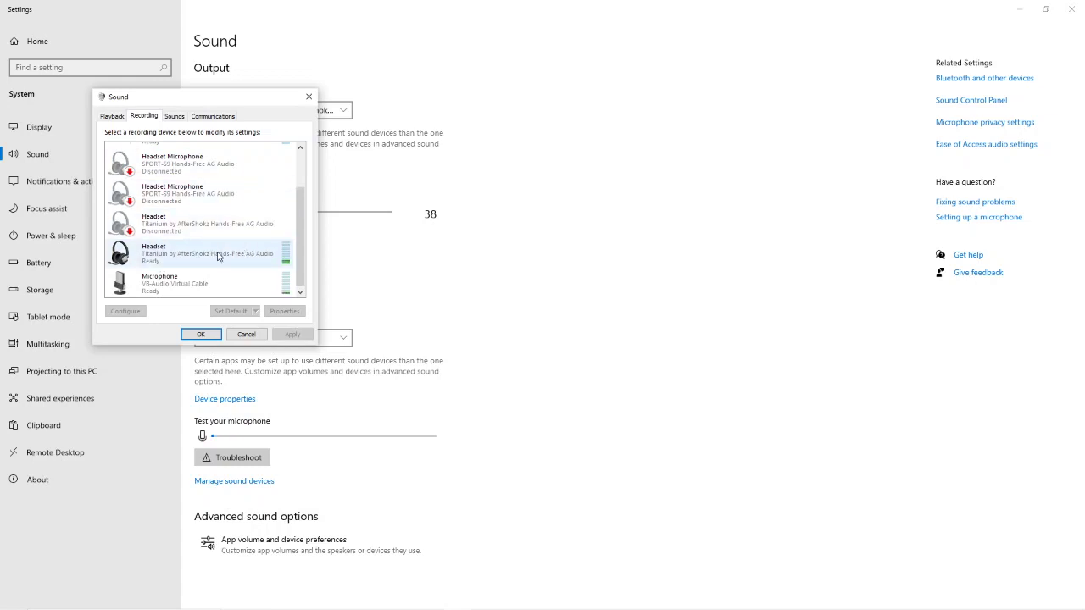
{"action": "scroll", "coordinate": [218, 256], "scroll_direction": "down", "scroll_amount": 1}
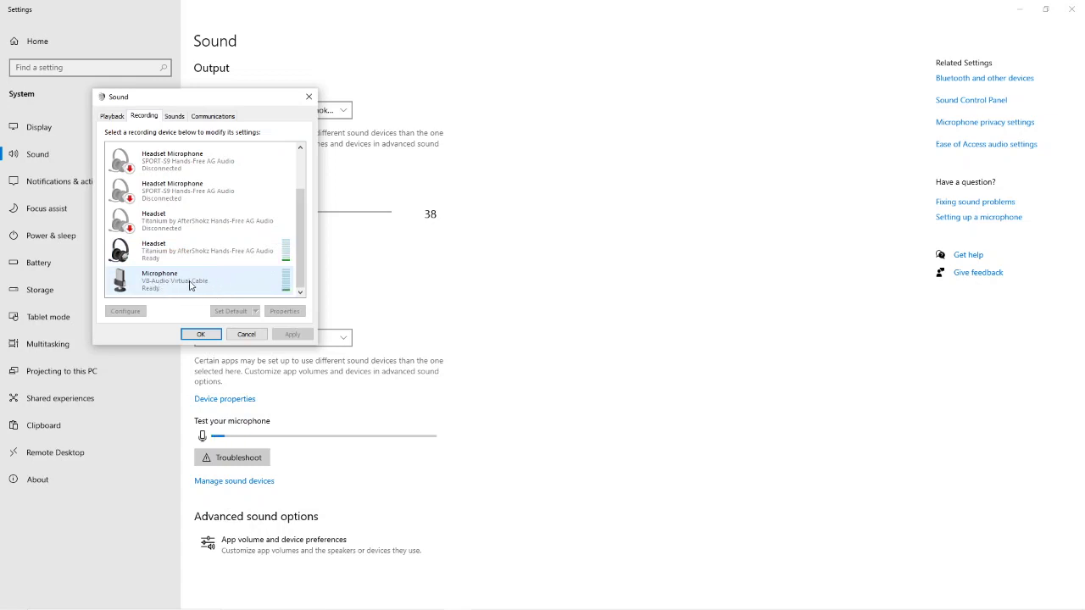
{"action": "left_click", "coordinate": [203, 334]}
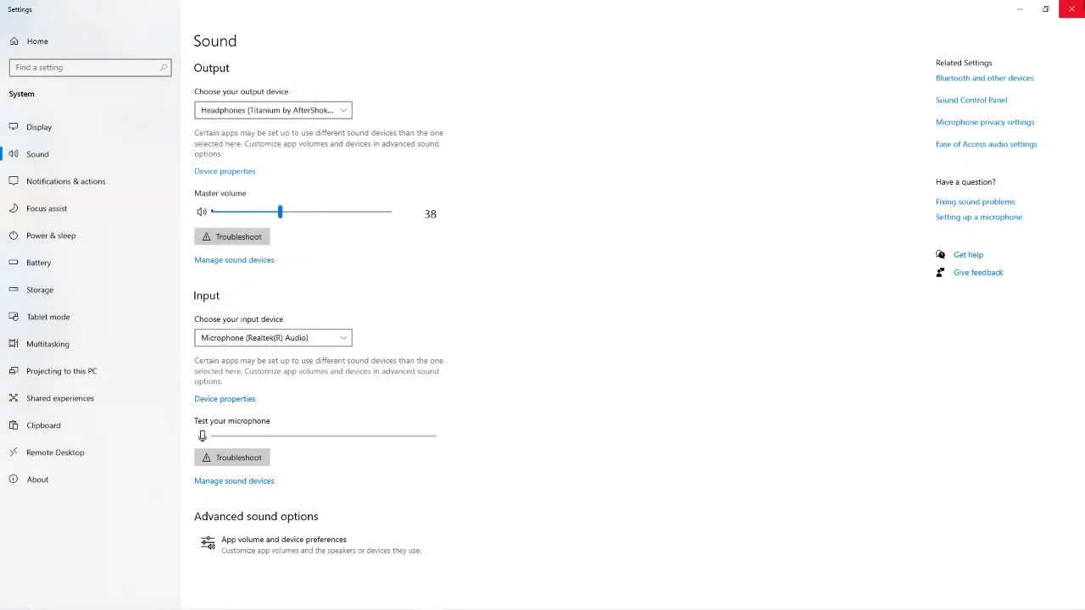
{"action": "left_click", "coordinate": [1071, 8]}
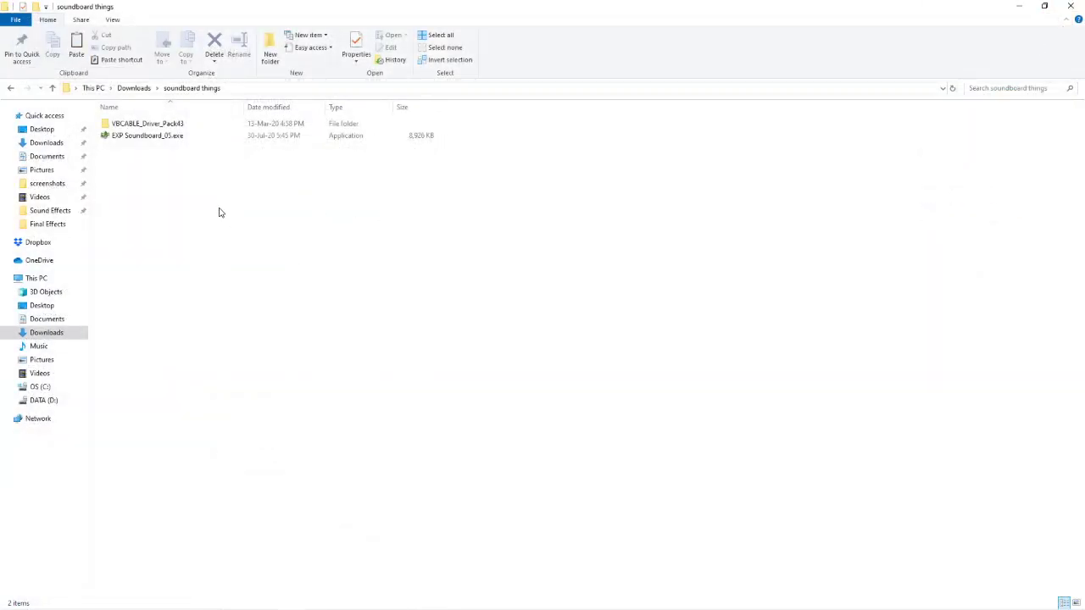
Open the VBCABLE_Driver_Pack43 folder and check the PC's system type in the About section of Windows Settings
{"action": "double_click", "coordinate": [147, 129]}
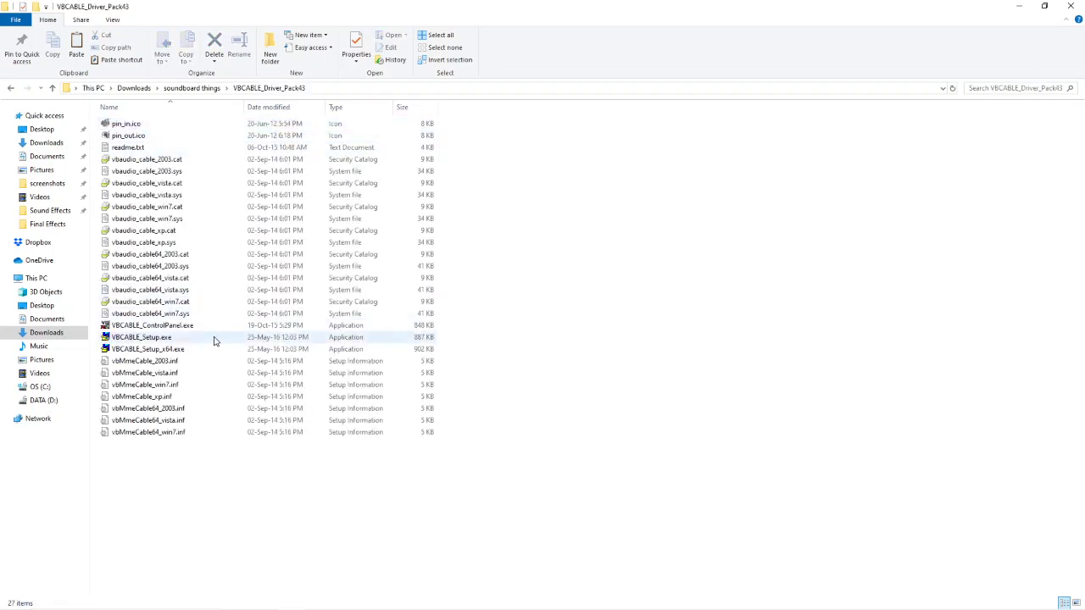
{"action": "mouse_move", "coordinate": [1082, 601]}
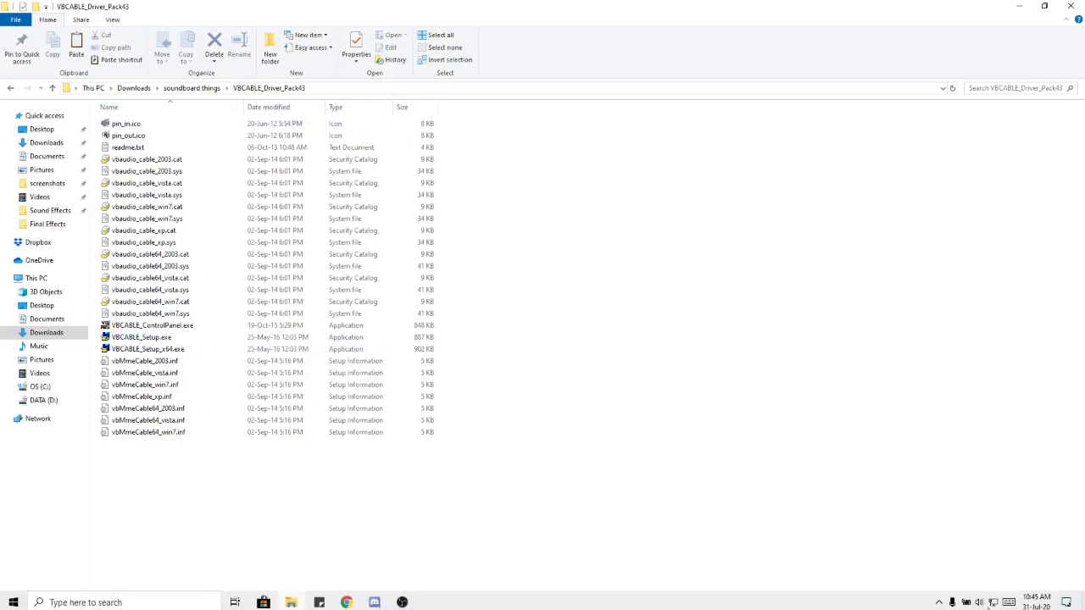
{"action": "left_click", "coordinate": [1068, 599]}
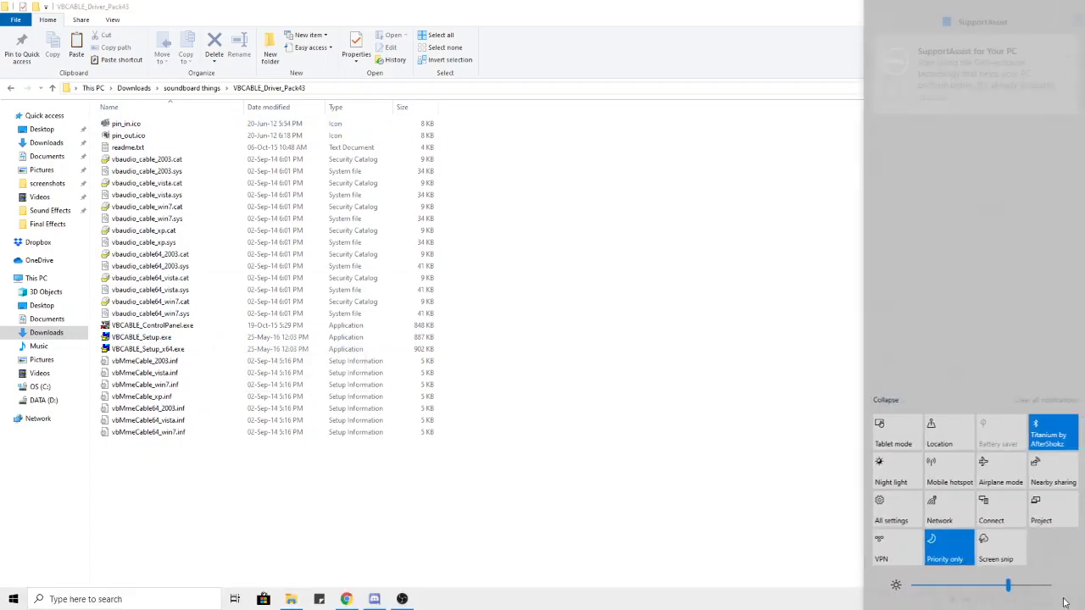
{"action": "left_click", "coordinate": [894, 505]}
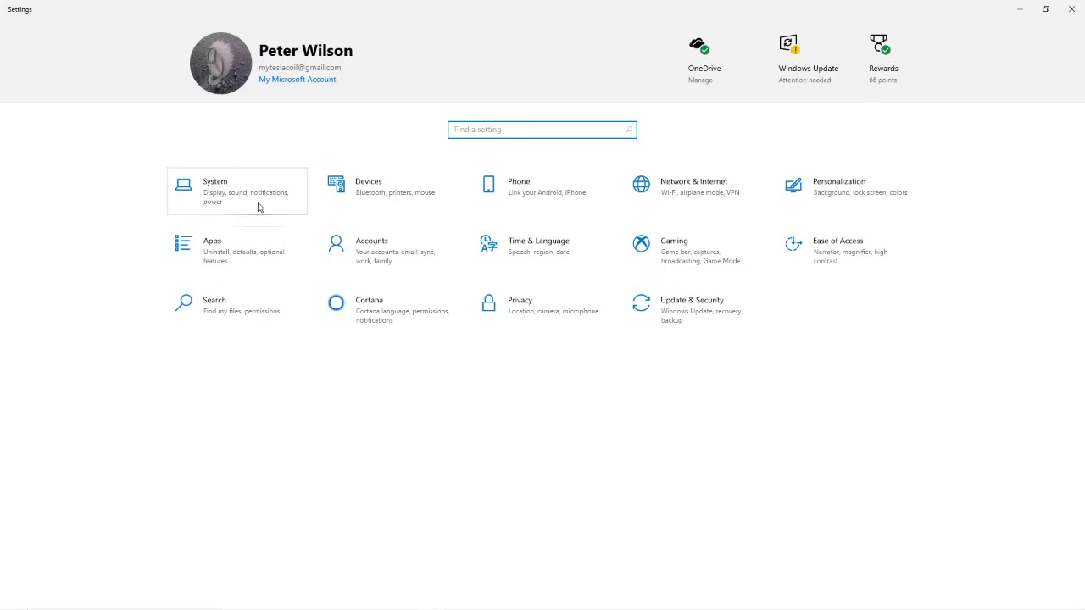
{"action": "left_click", "coordinate": [259, 208]}
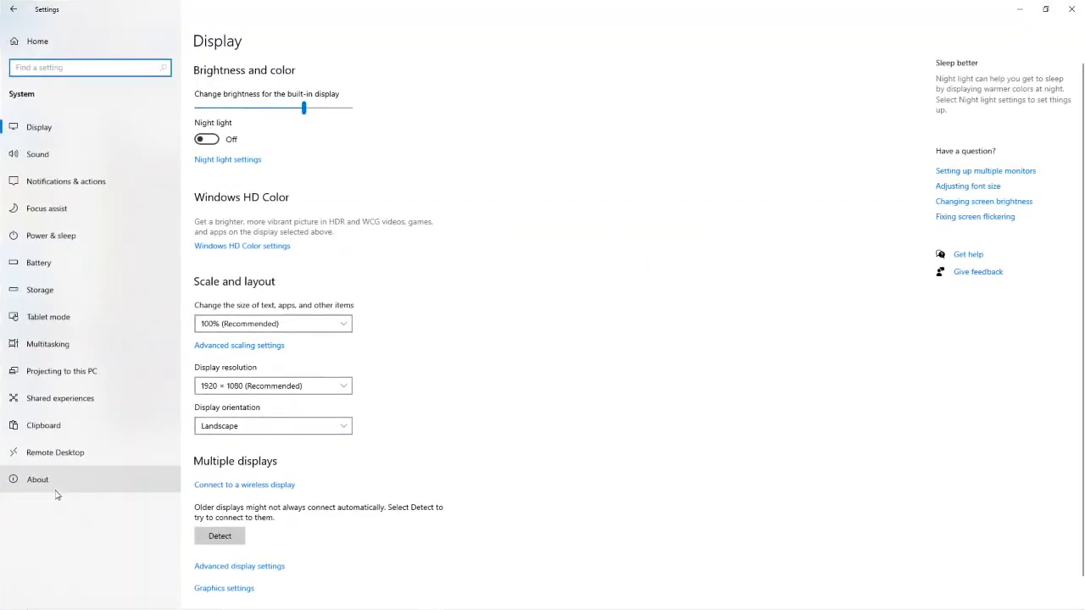
{"action": "left_click", "coordinate": [58, 484]}
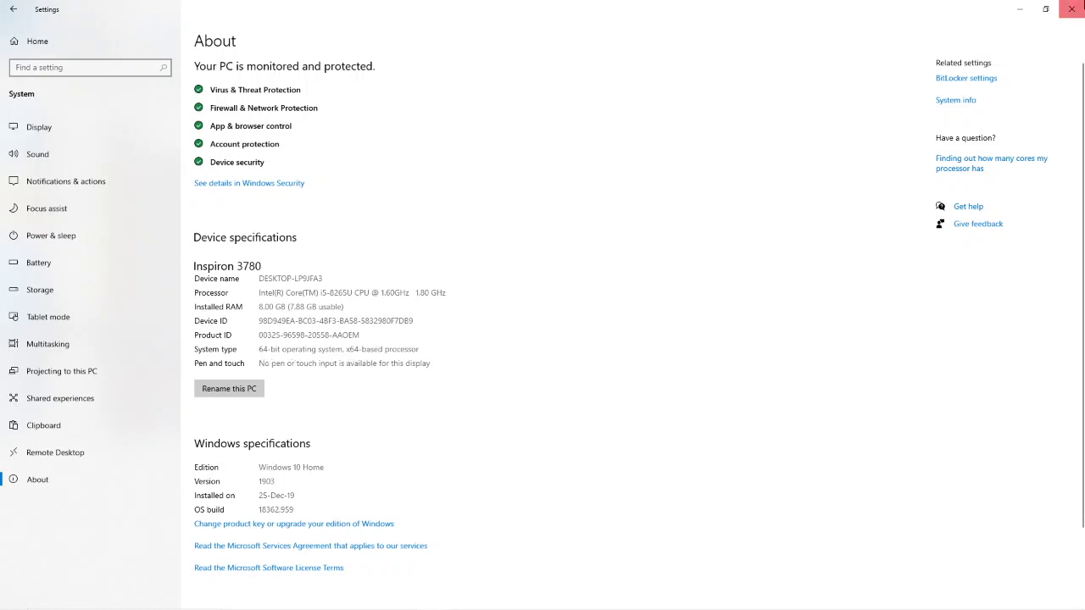
{"action": "left_click", "coordinate": [1071, 8]}
Select VBCABLE_Setup_x64.exe and VBCABLE_Setup.exe in turn, and read the installation section of readme.txt before closing the folder
{"action": "left_click", "coordinate": [175, 350]}
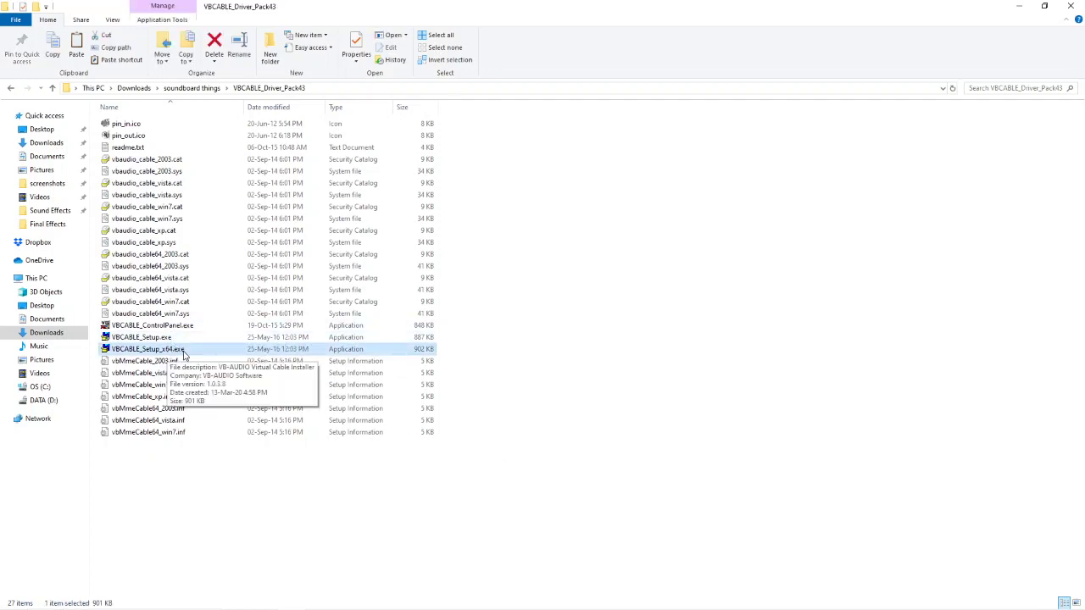
{"action": "left_click", "coordinate": [186, 339]}
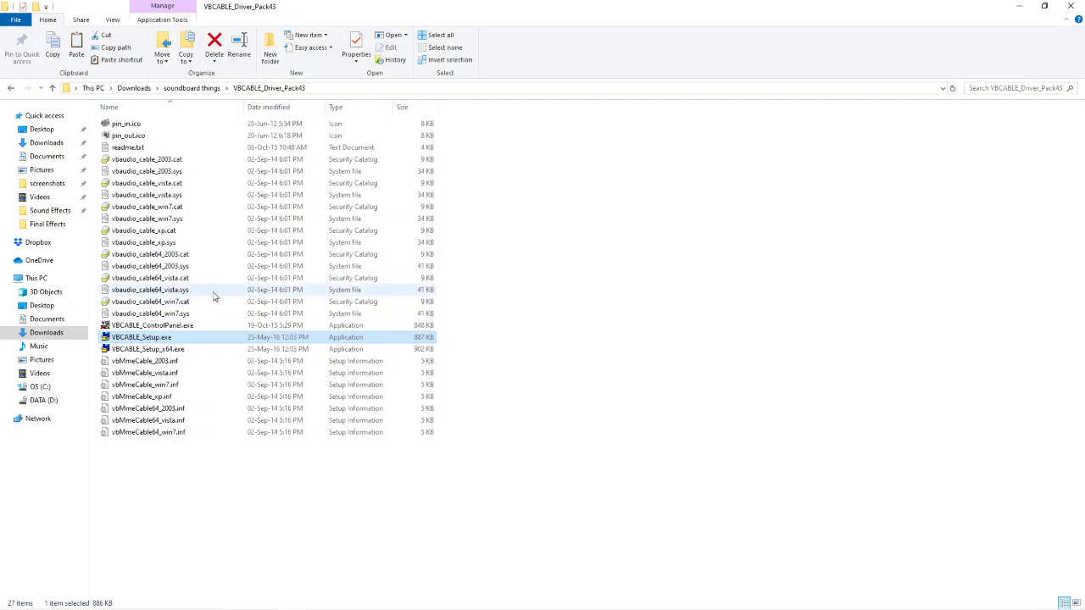
{"action": "double_click", "coordinate": [209, 149]}
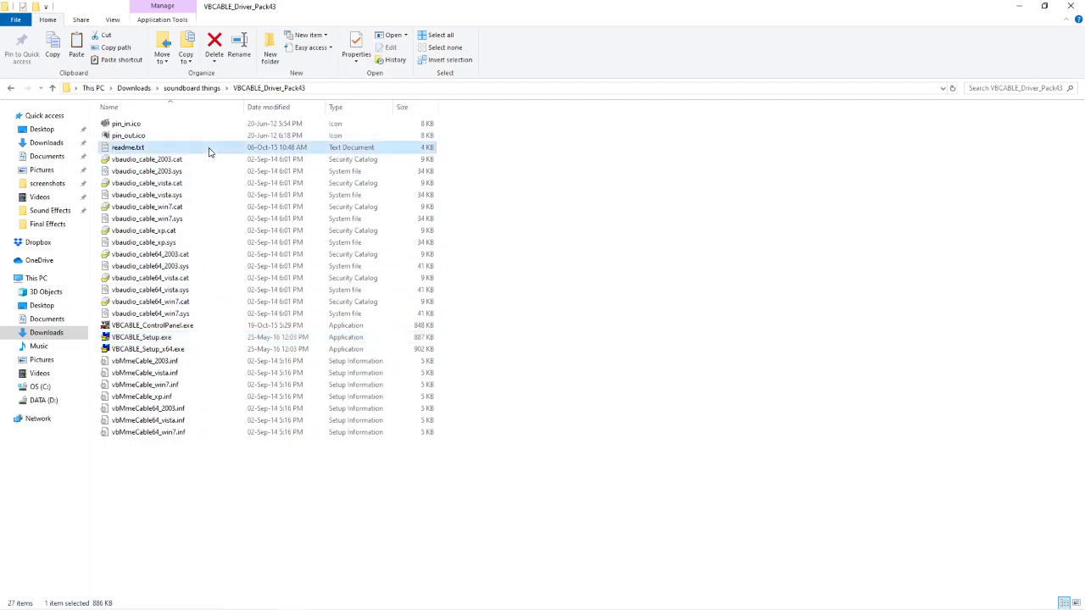
{"action": "scroll", "coordinate": [224, 360], "scroll_direction": "down", "scroll_amount": 2}
{"action": "scroll", "coordinate": [224, 362], "scroll_direction": "down", "scroll_amount": 4}
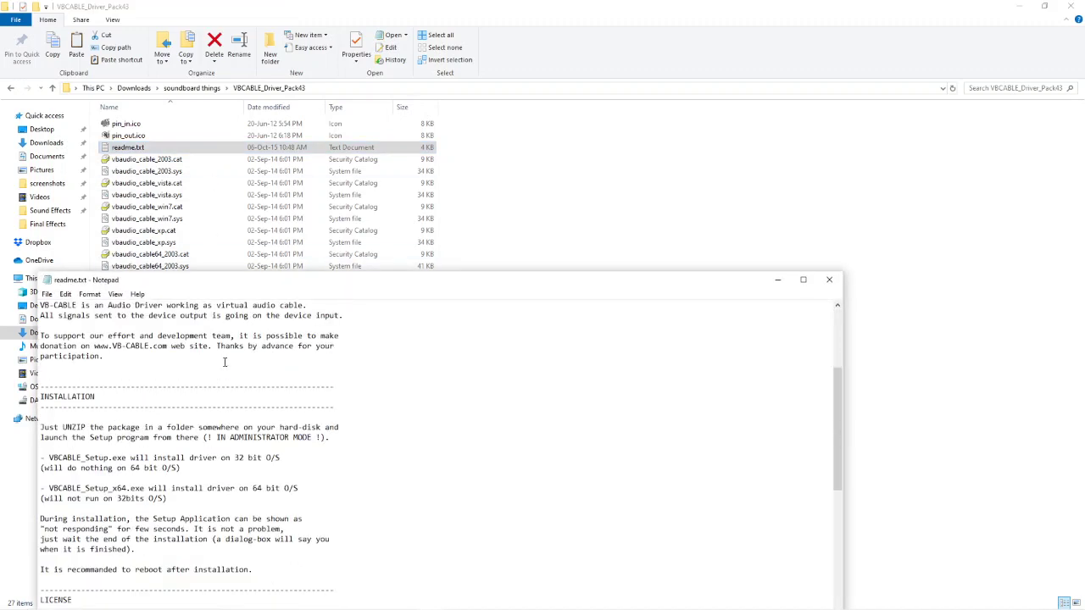
{"action": "left_click", "coordinate": [829, 280]}
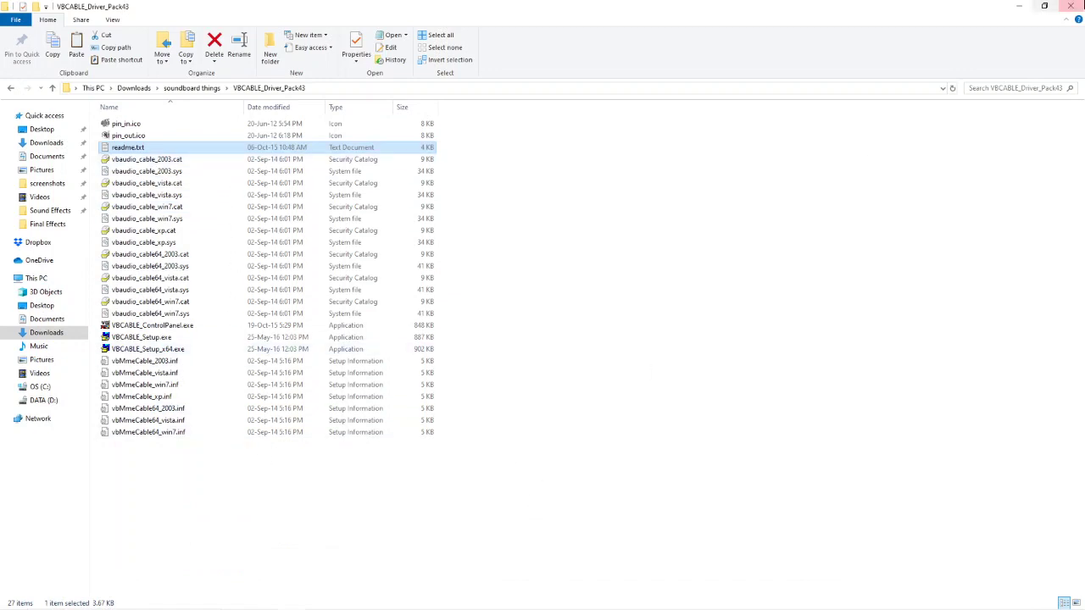
{"action": "left_click", "coordinate": [1073, 7]}
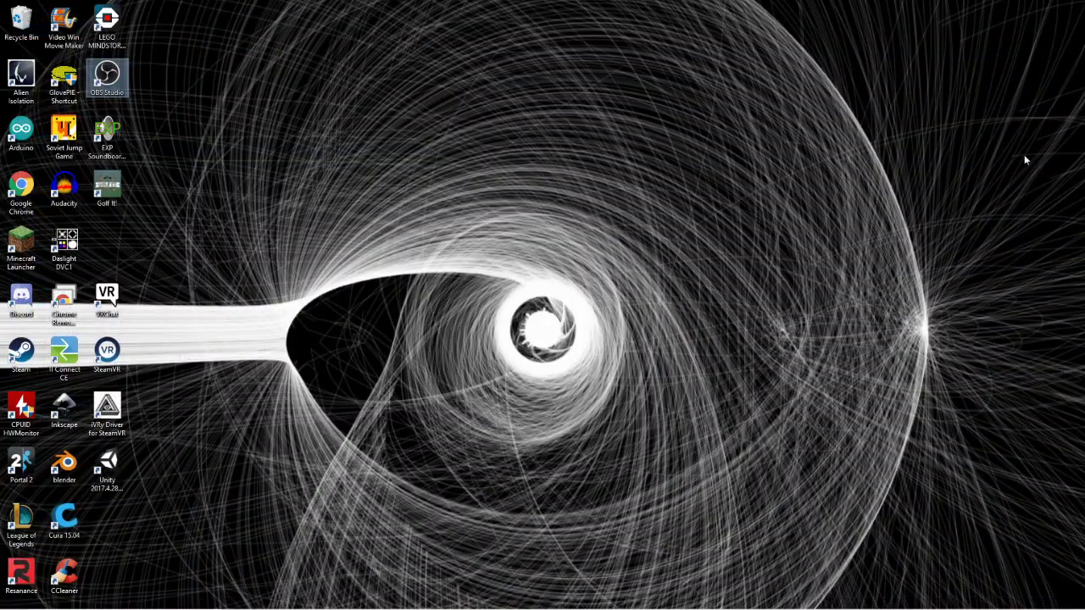
Reopen the Sound control panel from the Windows sound settings, showing the playback devices
{"action": "right_click", "coordinate": [981, 601]}
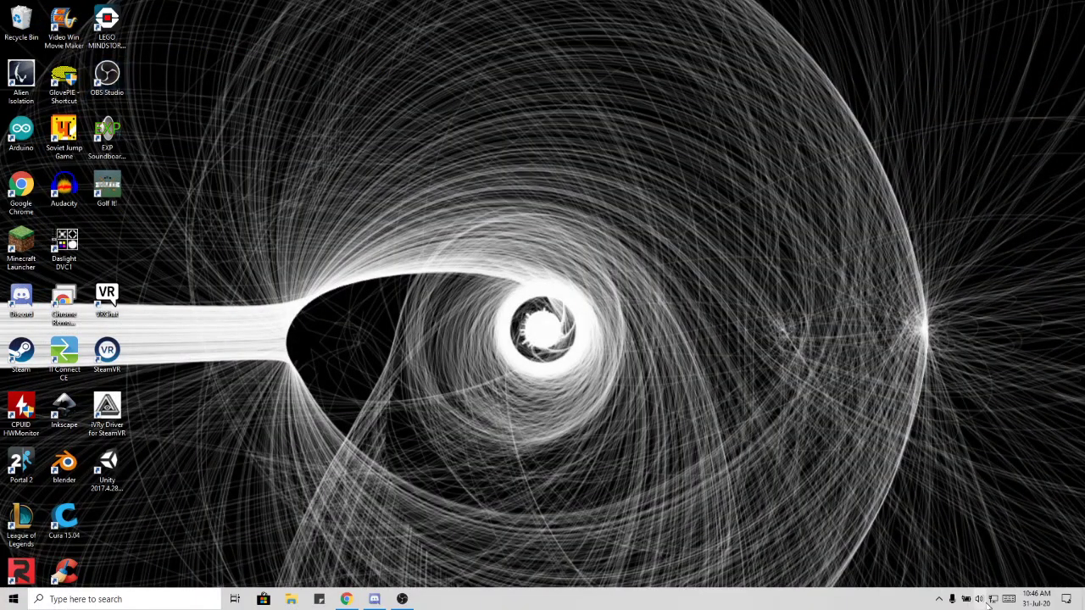
{"action": "left_click", "coordinate": [916, 493]}
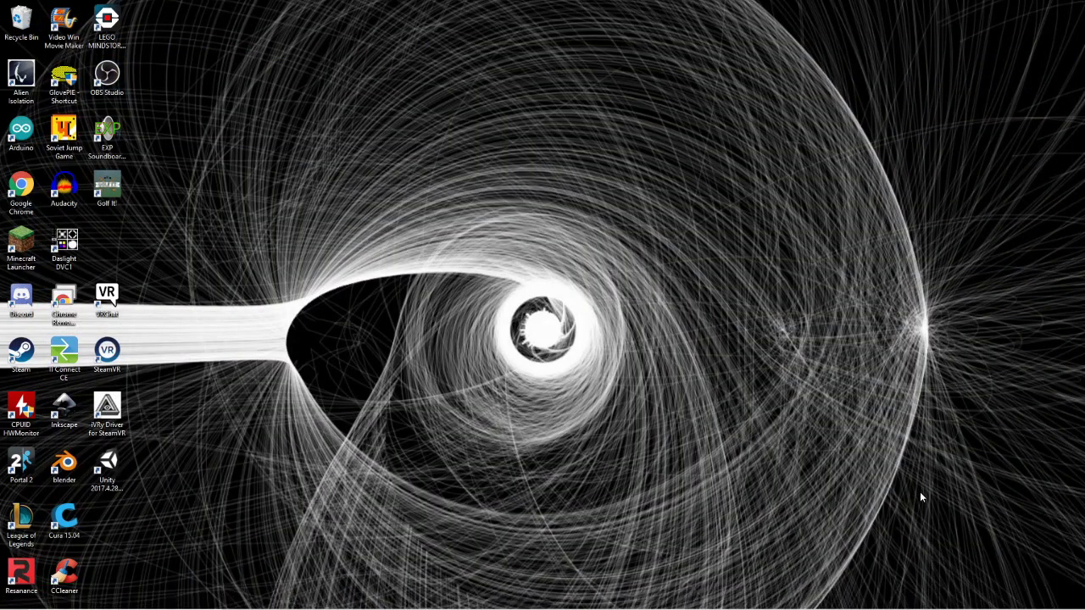
{"action": "mouse_move", "coordinate": [974, 602]}
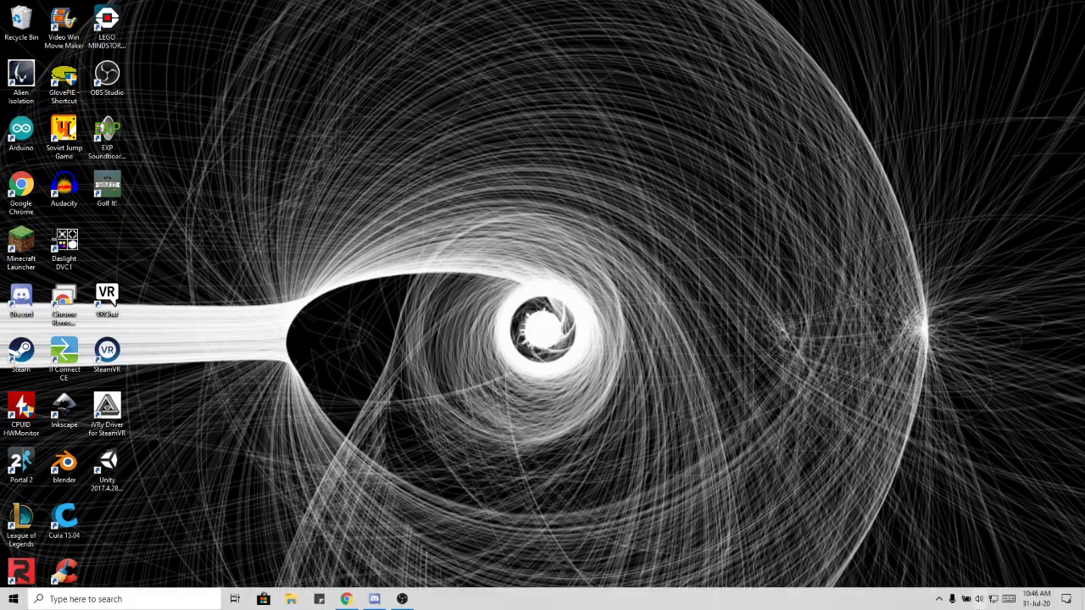
{"action": "right_click", "coordinate": [977, 601]}
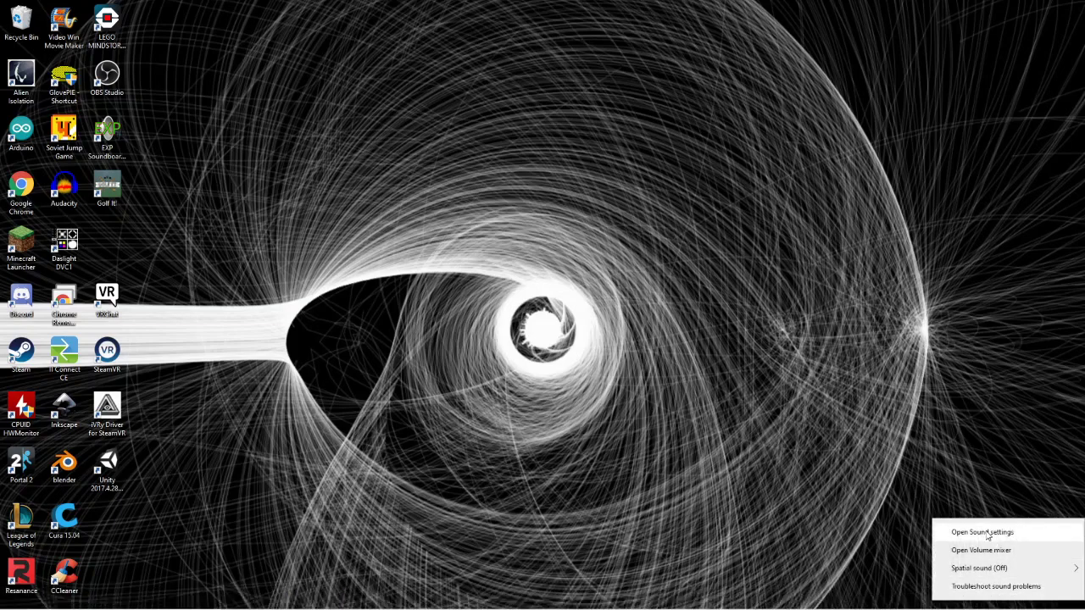
{"action": "left_click", "coordinate": [980, 529]}
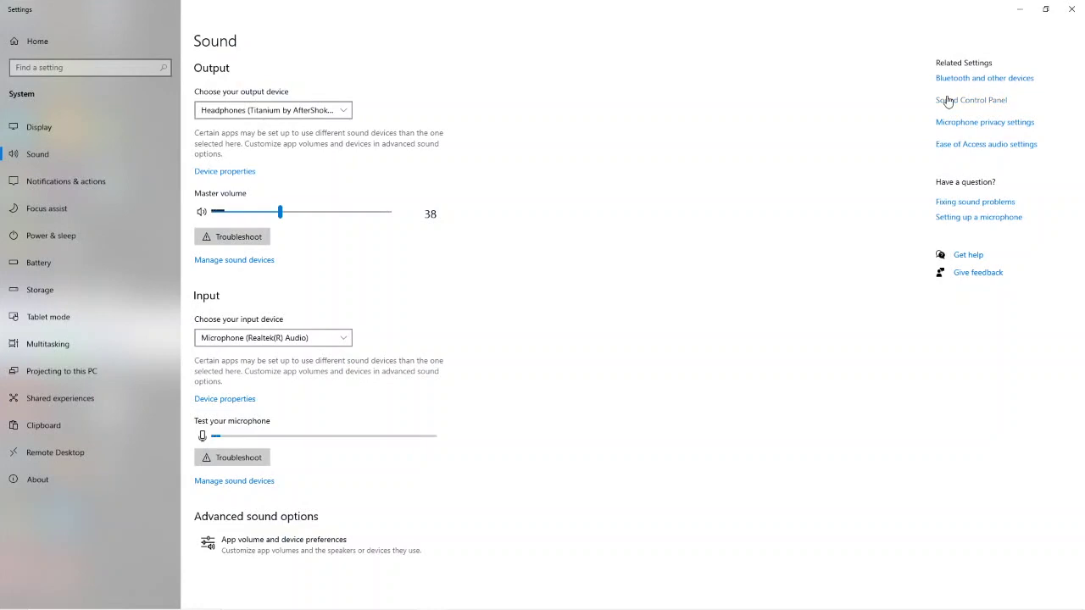
{"action": "left_click", "coordinate": [948, 101]}
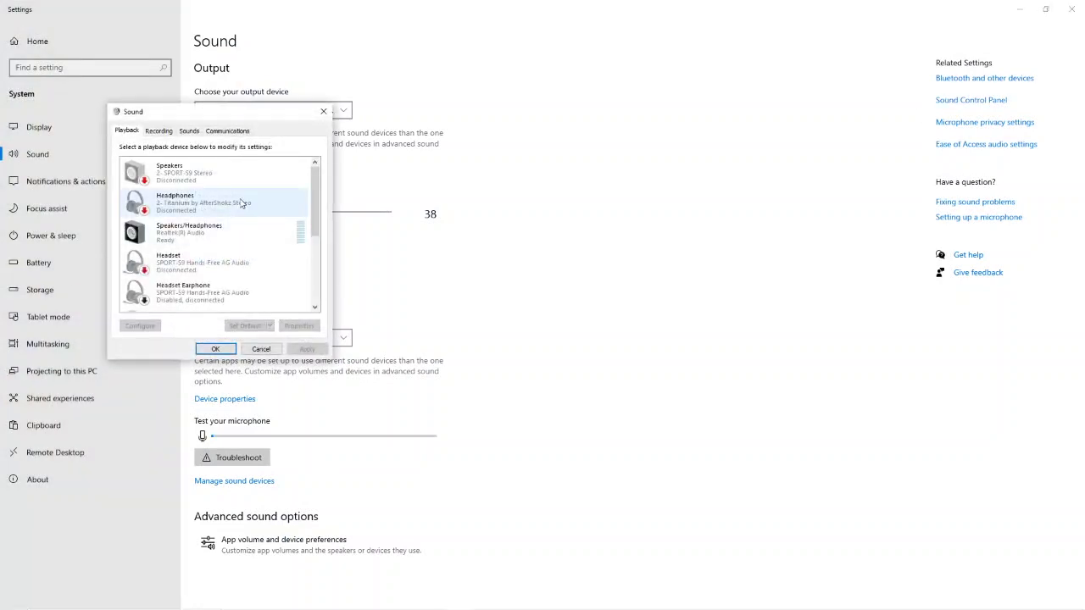
Look through the playback devices from the Realtek speakers to the VB-Audio line, selecting the Titanium by AfterShokz headset and stereo headphones
{"action": "scroll", "coordinate": [242, 205], "scroll_direction": "down", "scroll_amount": 3}
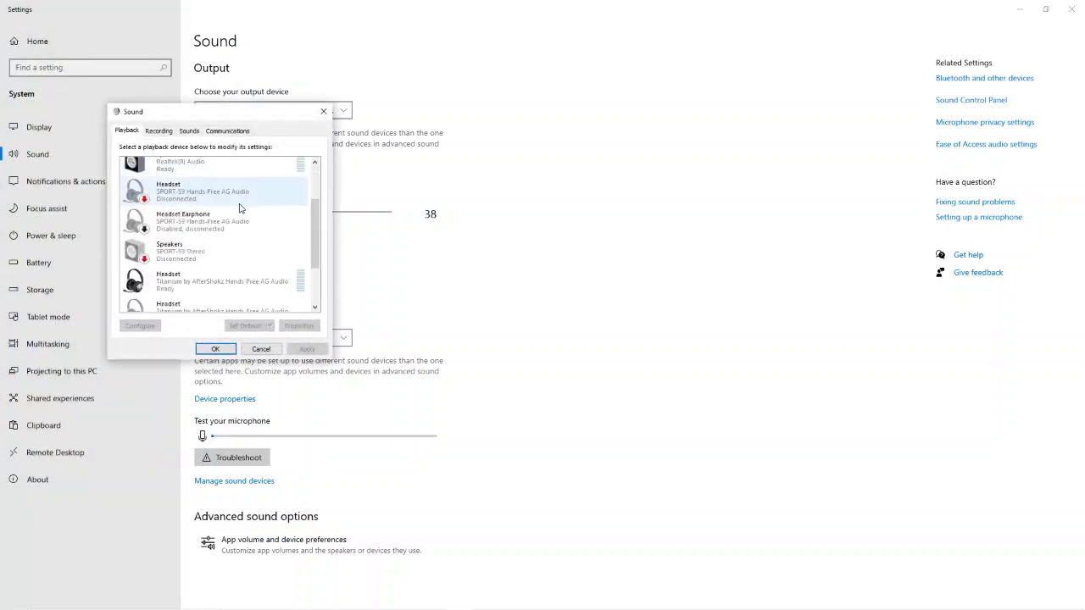
{"action": "scroll", "coordinate": [237, 209], "scroll_direction": "down", "scroll_amount": 2}
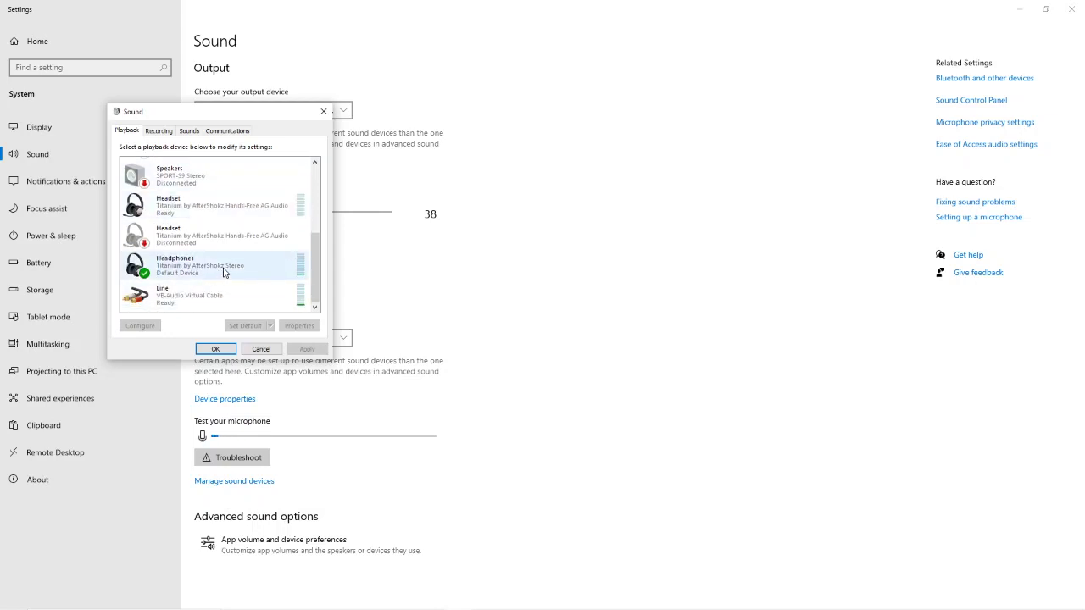
{"action": "left_click", "coordinate": [191, 265]}
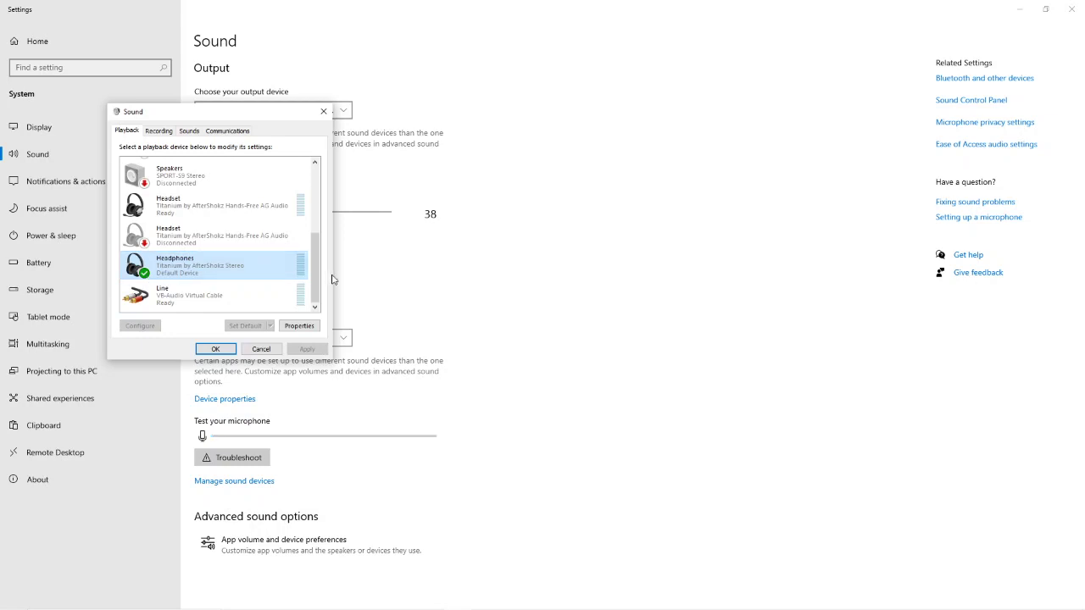
{"action": "left_click", "coordinate": [220, 211]}
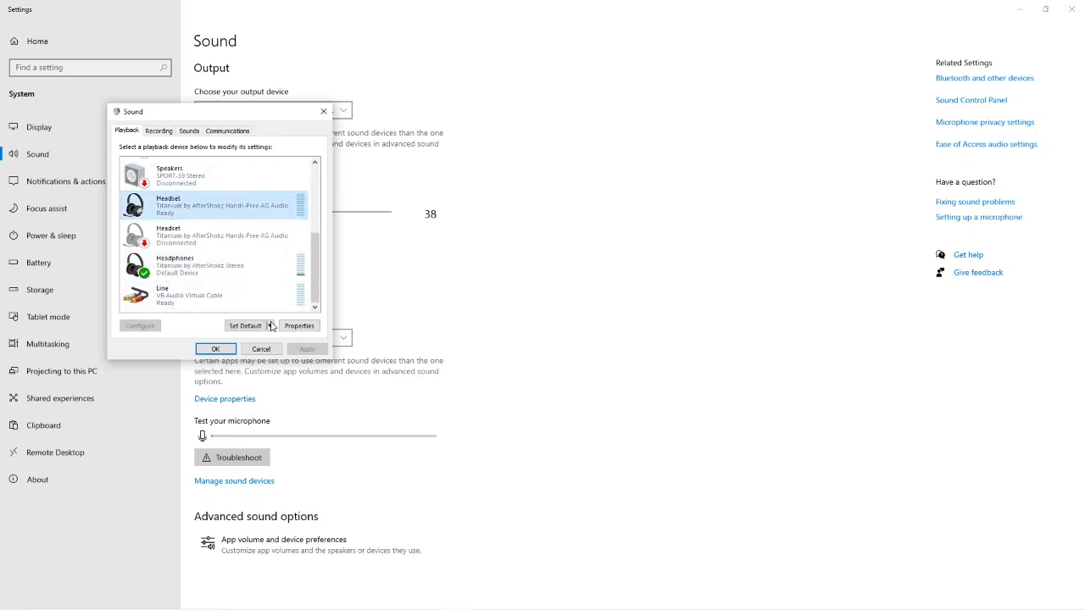
{"action": "left_click", "coordinate": [227, 276]}
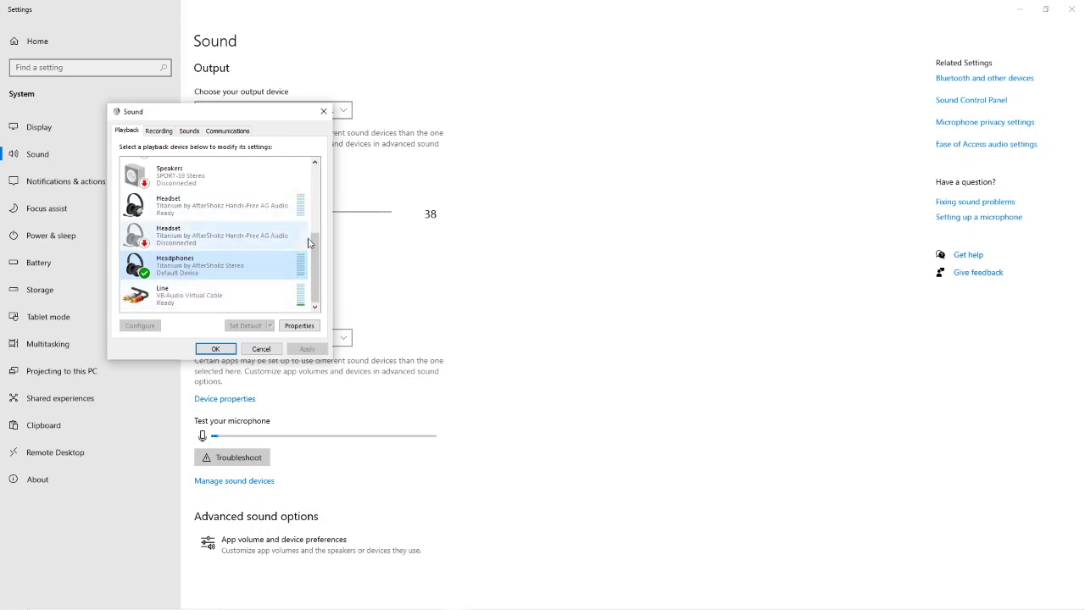
{"action": "left_click_drag", "start_coordinate": [313, 249], "coordinate": [314, 246]}
{"action": "scroll", "coordinate": [314, 246], "scroll_direction": "up", "scroll_amount": 4}
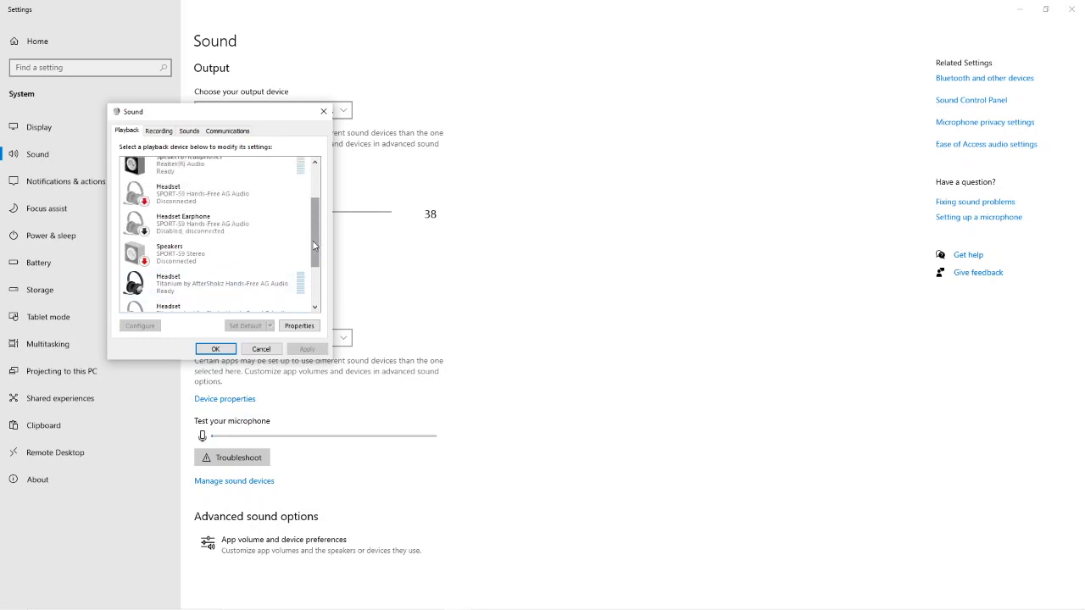
{"action": "scroll", "coordinate": [313, 246], "scroll_direction": "up", "scroll_amount": 1}
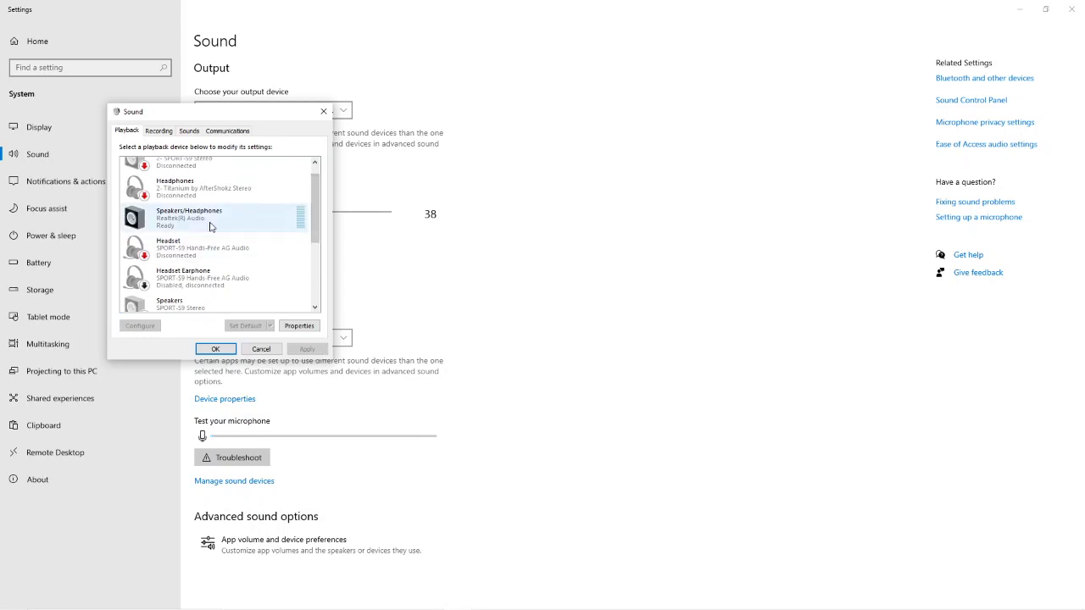
{"action": "scroll", "coordinate": [208, 245], "scroll_direction": "down", "scroll_amount": 1}
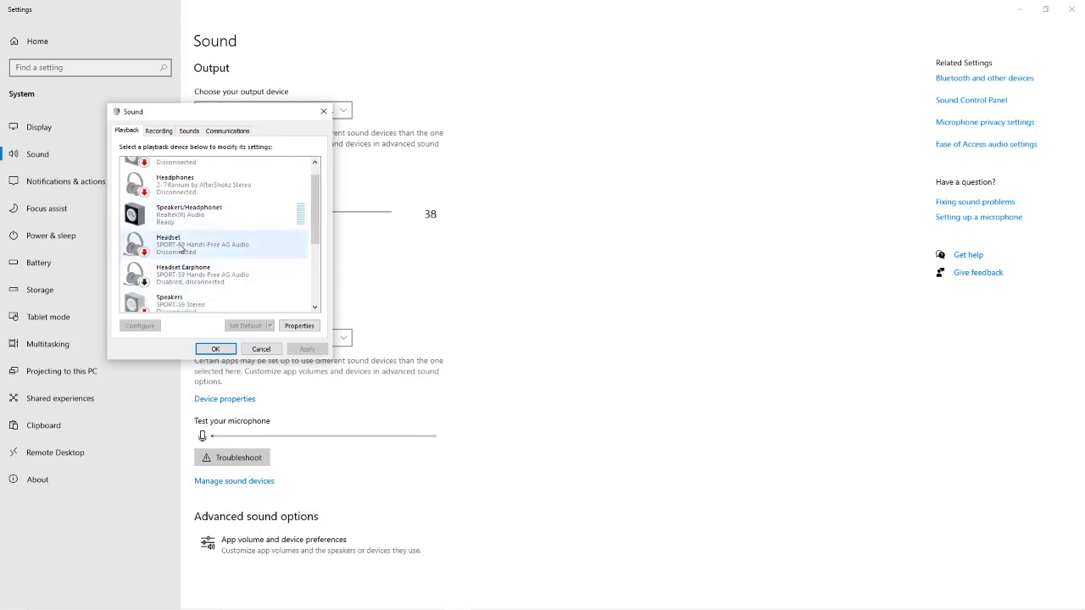
{"action": "scroll", "coordinate": [203, 248], "scroll_direction": "down", "scroll_amount": 1}
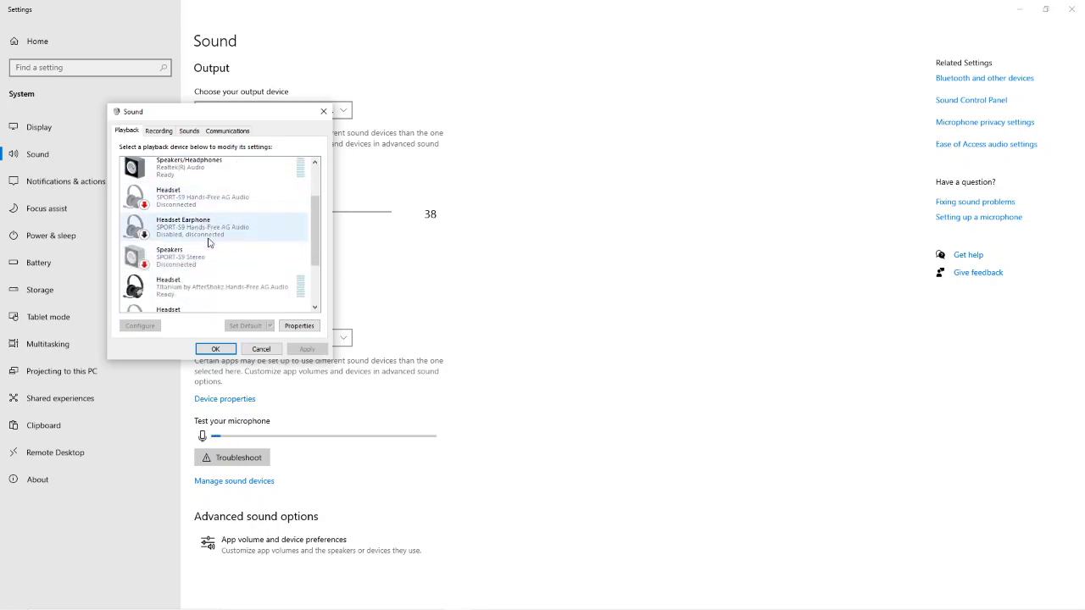
{"action": "scroll", "coordinate": [209, 243], "scroll_direction": "up", "scroll_amount": 2}
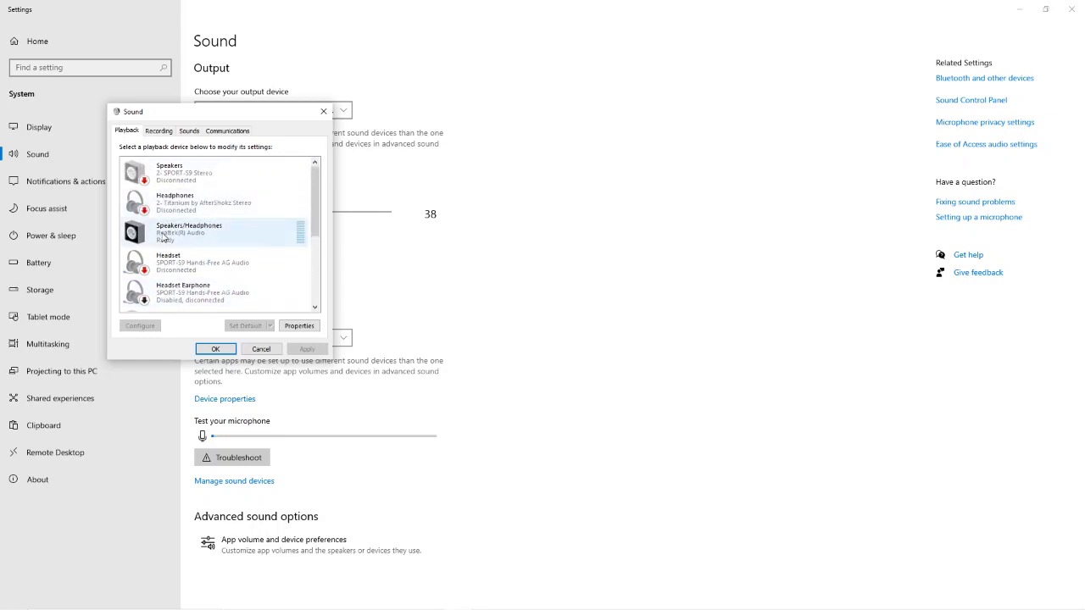
In the Realtek recording microphone's listen settings, choose Line (VB-Audio Virtual Cable) as the playback device and apply it
{"action": "left_click", "coordinate": [161, 132]}
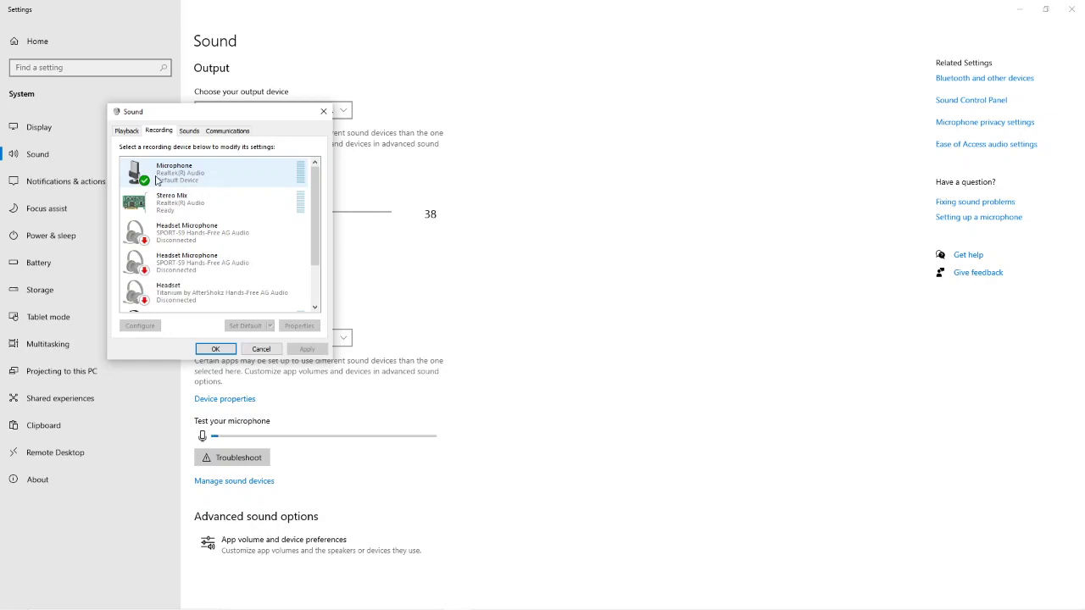
{"action": "left_click", "coordinate": [156, 178]}
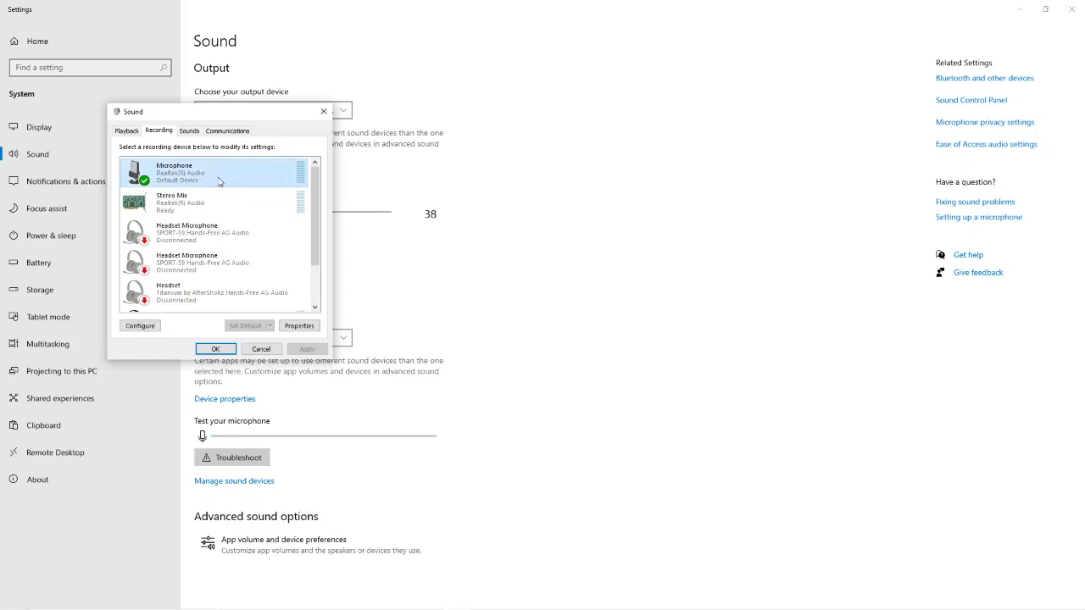
{"action": "double_click", "coordinate": [219, 181]}
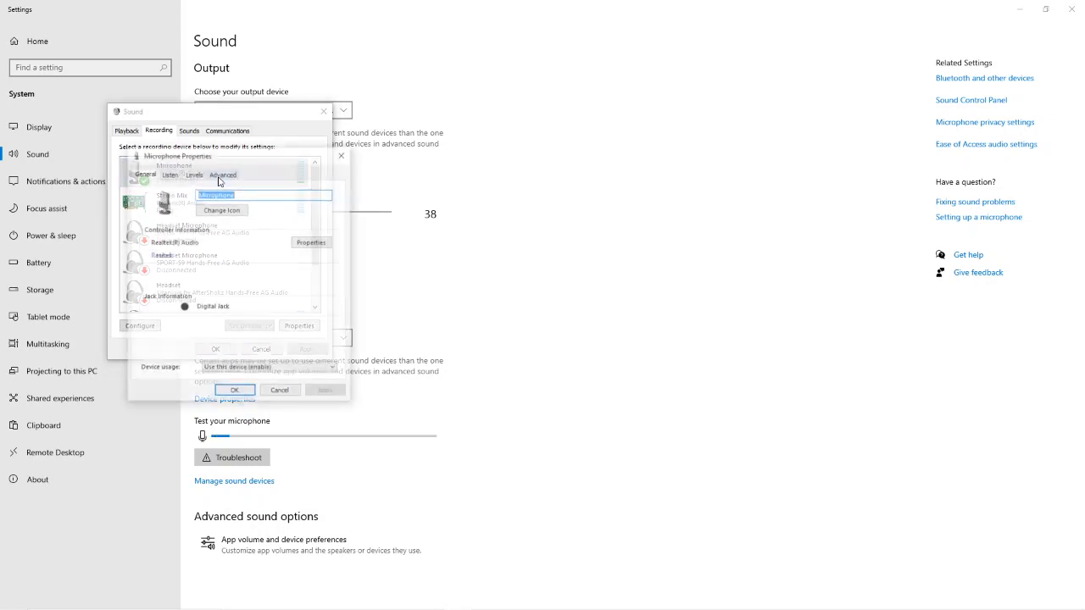
{"action": "left_click", "coordinate": [169, 174]}
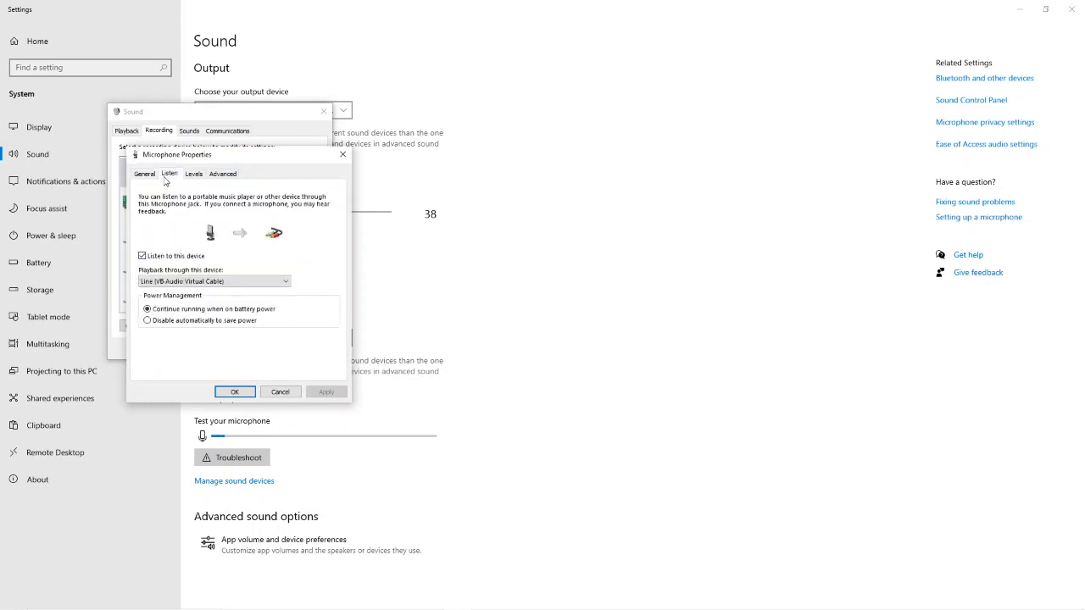
{"action": "left_click", "coordinate": [172, 283]}
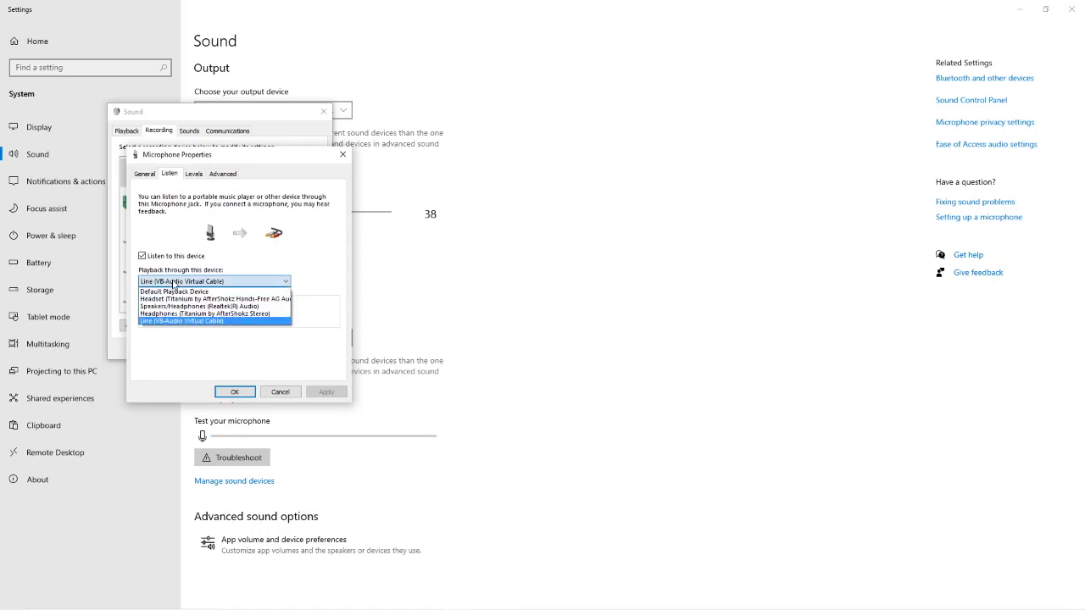
{"action": "left_click", "coordinate": [170, 322]}
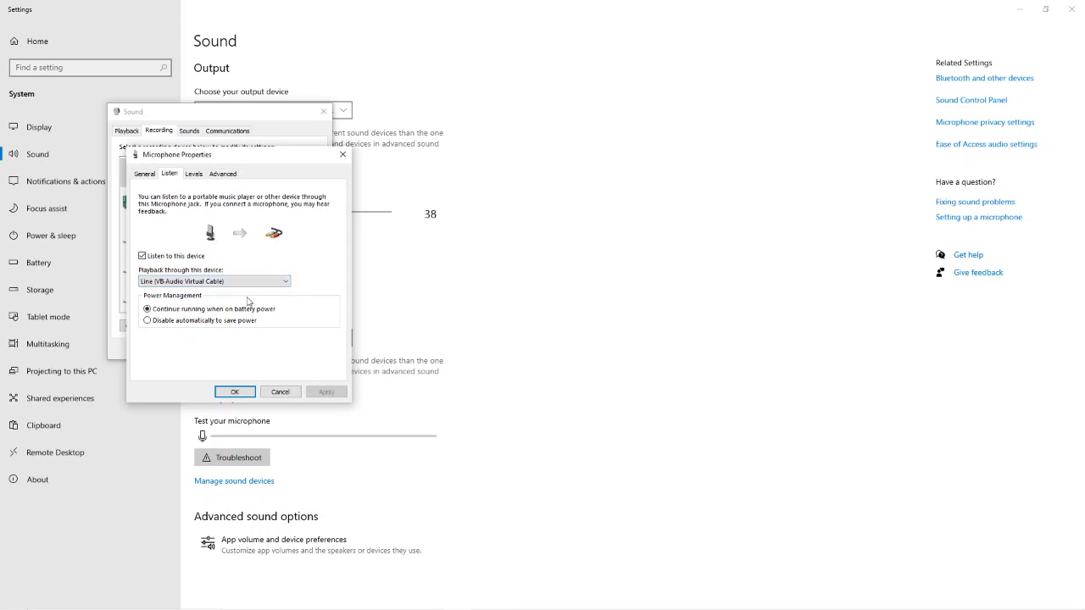
{"action": "left_click", "coordinate": [244, 326]}
{"action": "left_click", "coordinate": [247, 285]}
{"action": "left_click", "coordinate": [218, 319]}
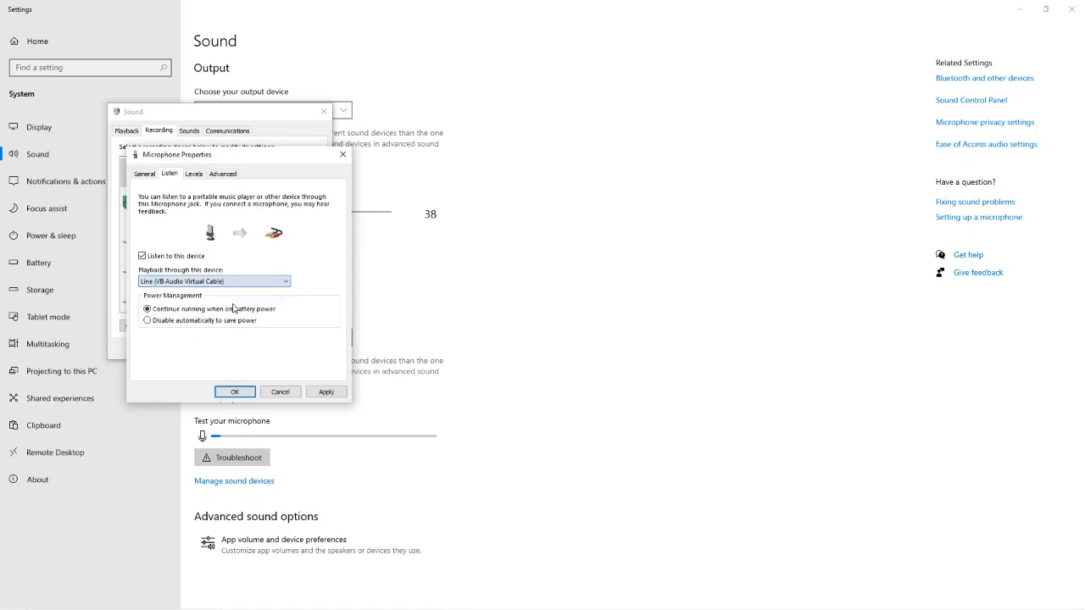
{"action": "left_click", "coordinate": [328, 392]}
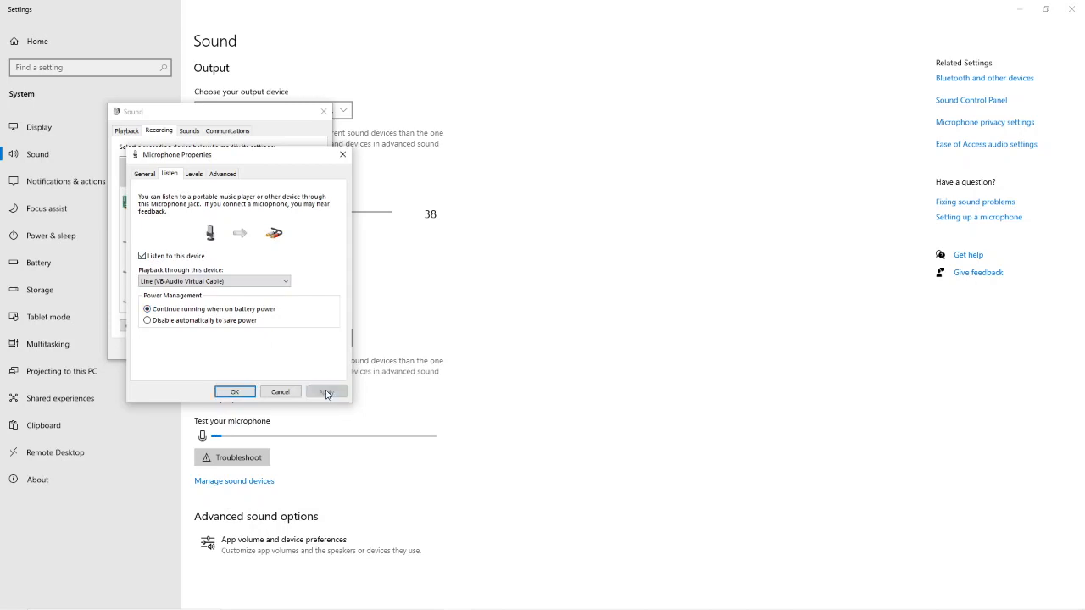
Check the Realtek microphone's levels and advanced format settings, and close its properties
{"action": "left_click", "coordinate": [194, 174]}
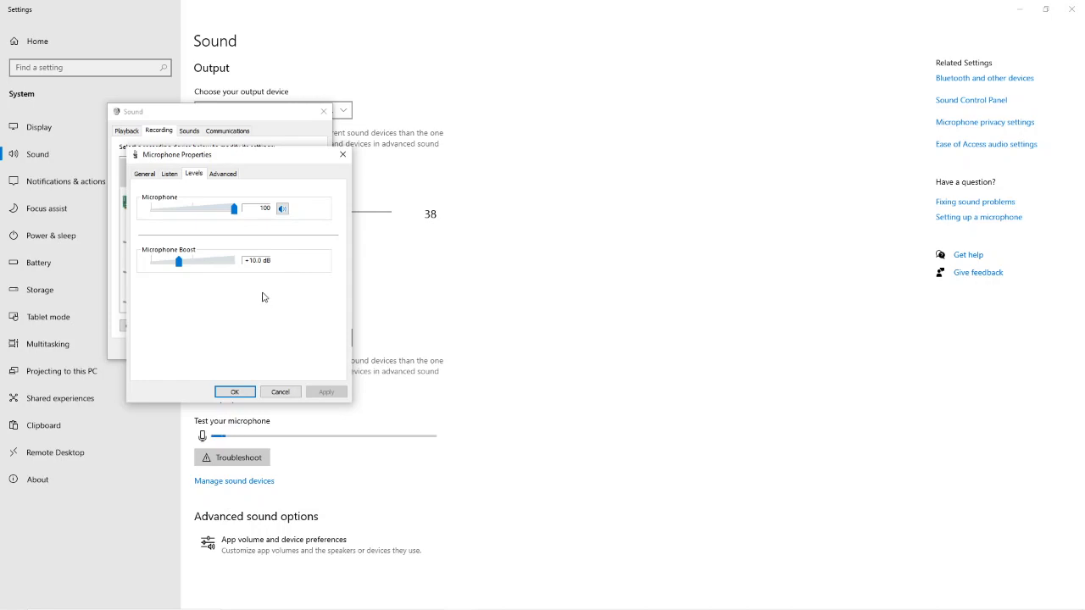
{"action": "left_click", "coordinate": [230, 176]}
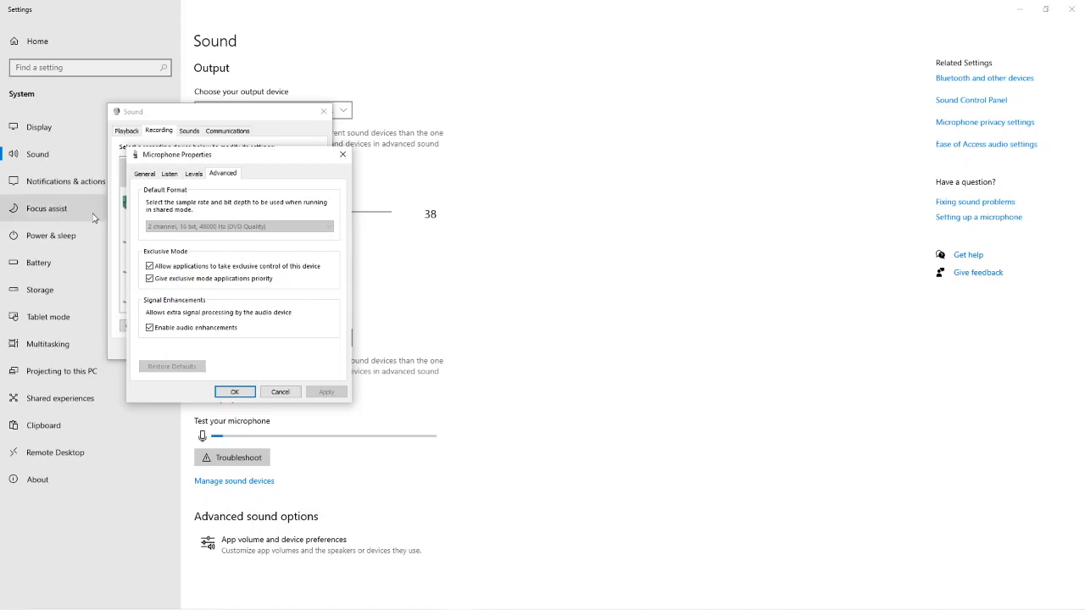
{"action": "left_click", "coordinate": [235, 392]}
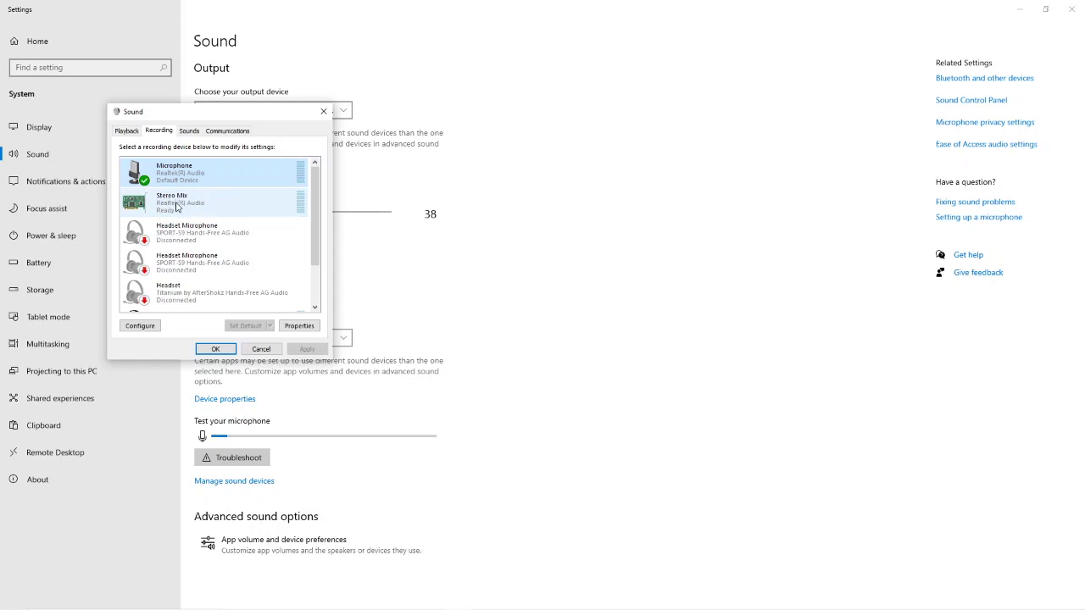
Enable listening to the VB-Audio Virtual Cable microphone with playback through Headphones (Titanium by AfterShokz Stereo), and apply it
{"action": "scroll", "coordinate": [176, 206], "scroll_direction": "down", "scroll_amount": 3}
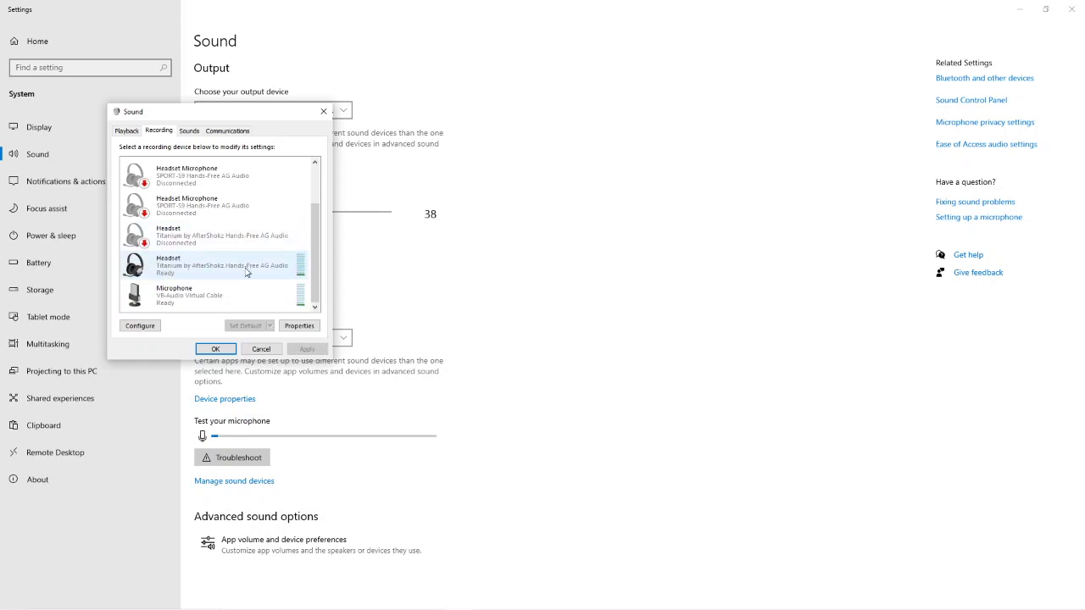
{"action": "left_click", "coordinate": [210, 293]}
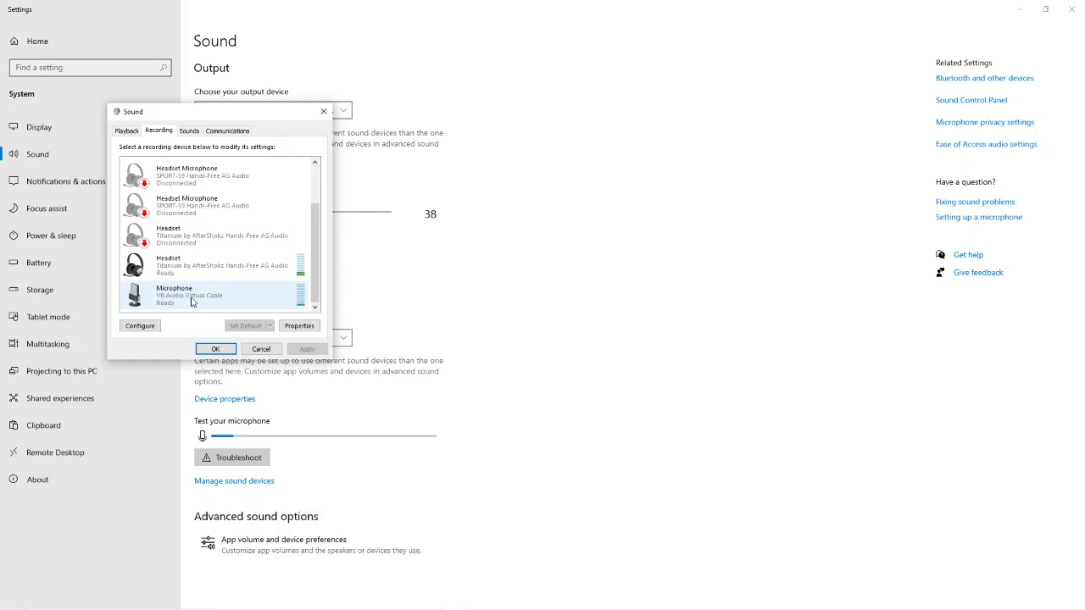
{"action": "double_click", "coordinate": [192, 300]}
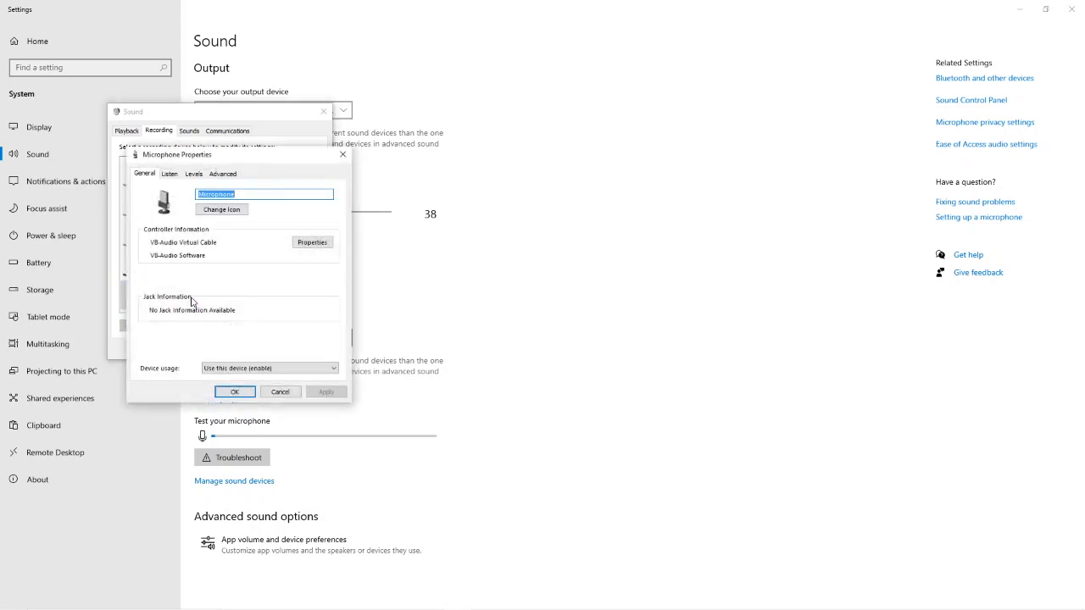
{"action": "left_click", "coordinate": [171, 174]}
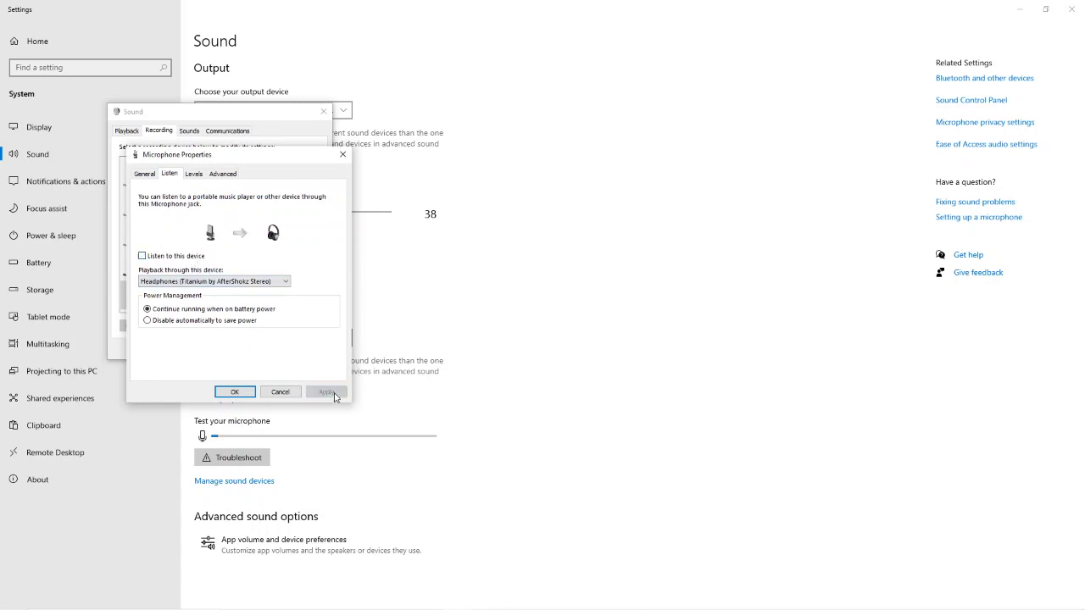
{"action": "left_click", "coordinate": [178, 256]}
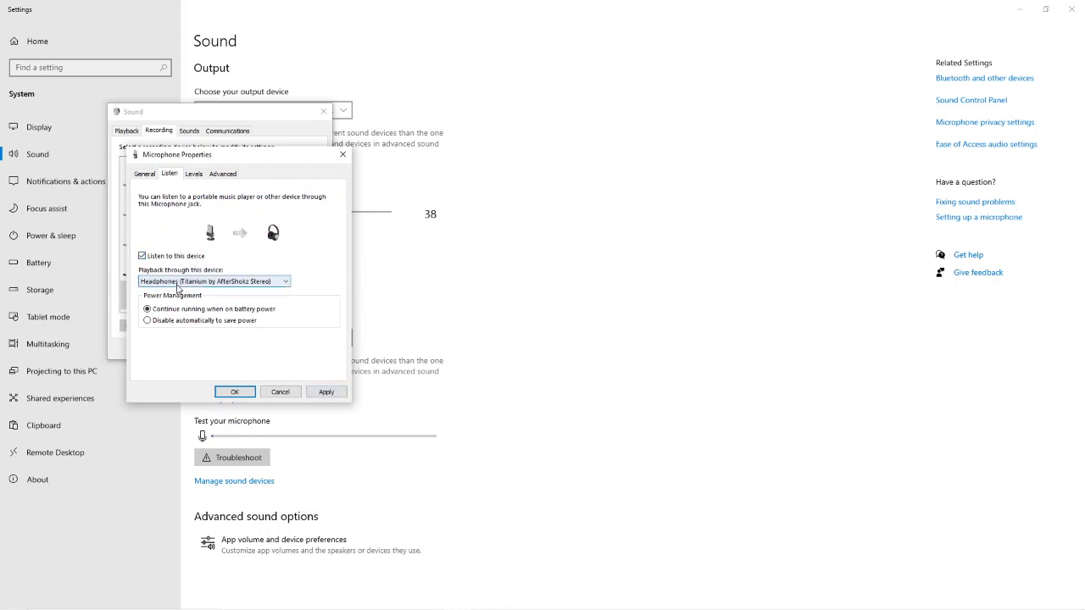
{"action": "left_click", "coordinate": [178, 286]}
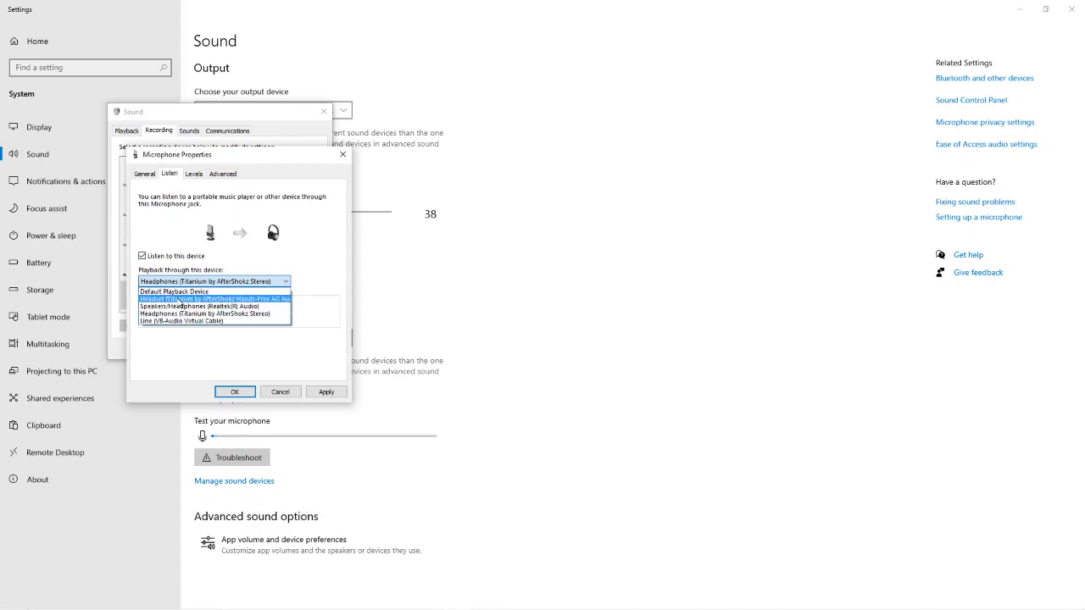
{"action": "left_click", "coordinate": [203, 317]}
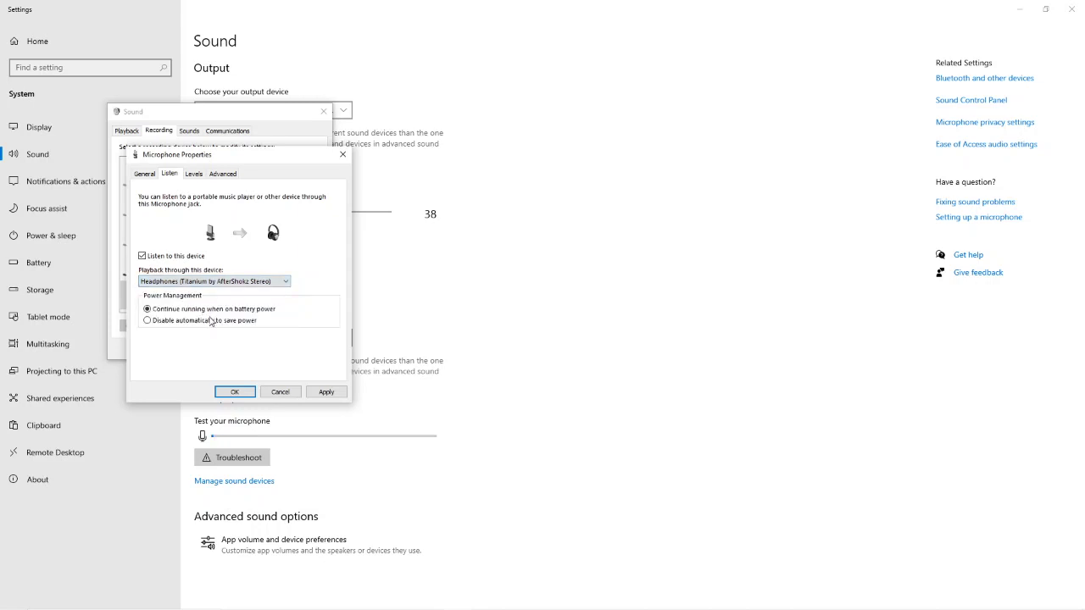
{"action": "left_click", "coordinate": [329, 395]}
Check the VB-Audio Virtual Cable microphone's levels and default format, and close its properties
{"action": "left_click", "coordinate": [195, 175]}
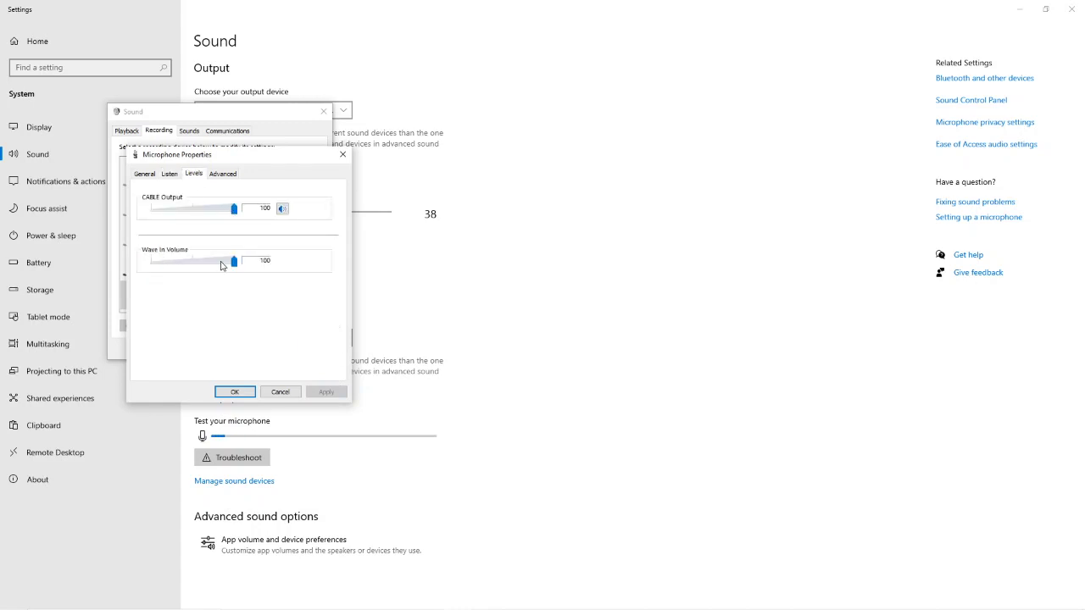
{"action": "left_click", "coordinate": [234, 174]}
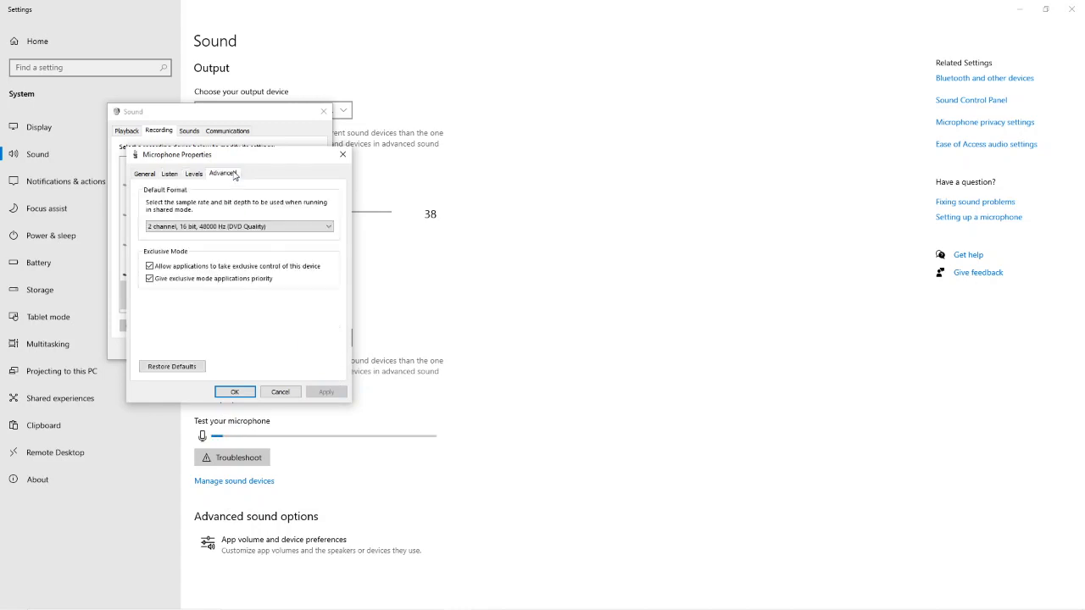
{"action": "left_click", "coordinate": [166, 230]}
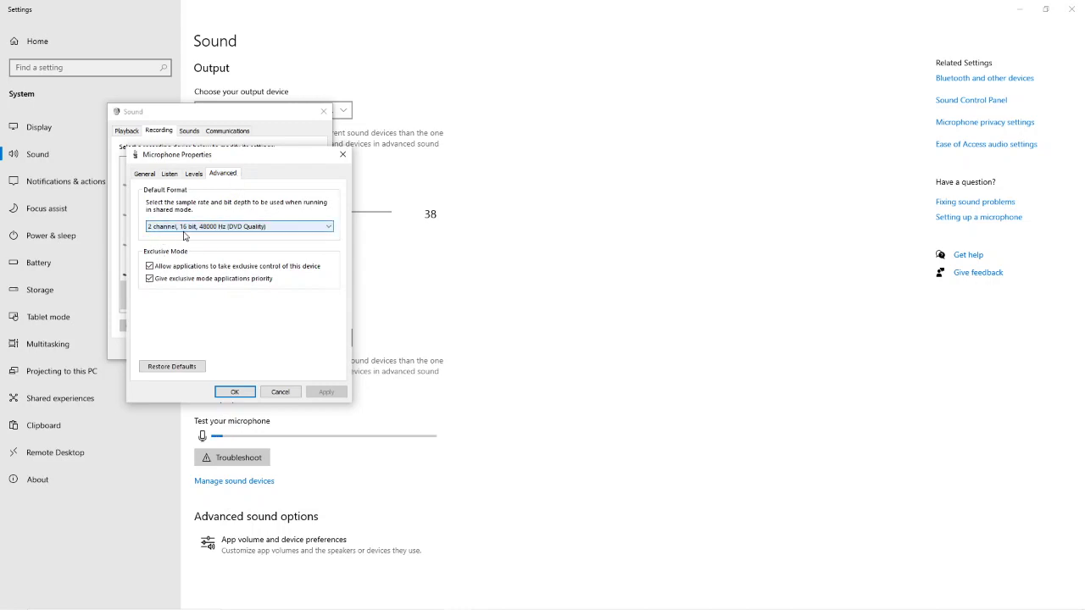
{"action": "left_click", "coordinate": [258, 223]}
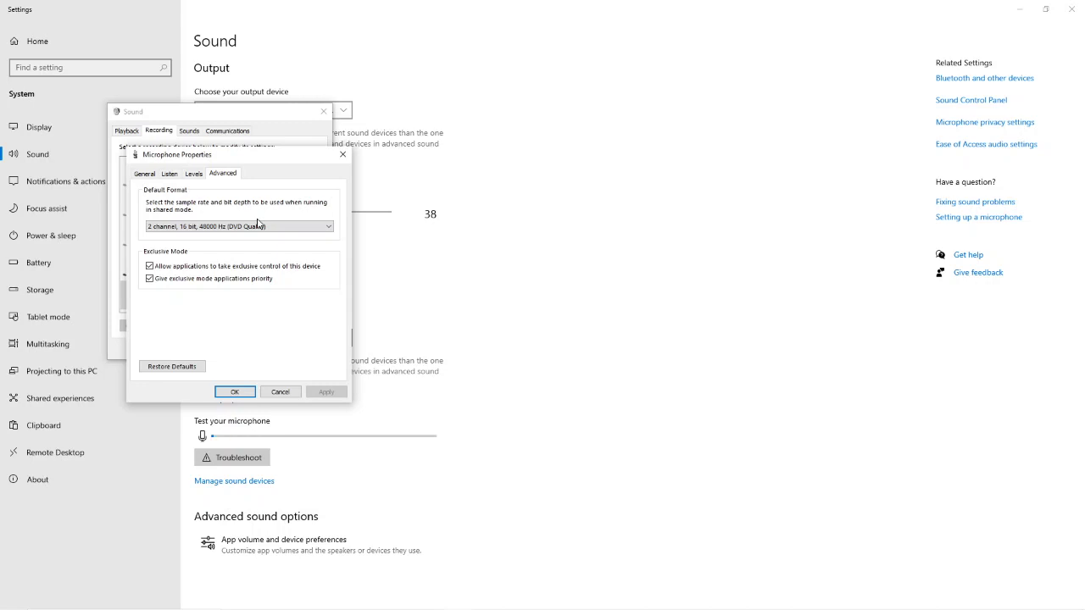
{"action": "left_click", "coordinate": [219, 226]}
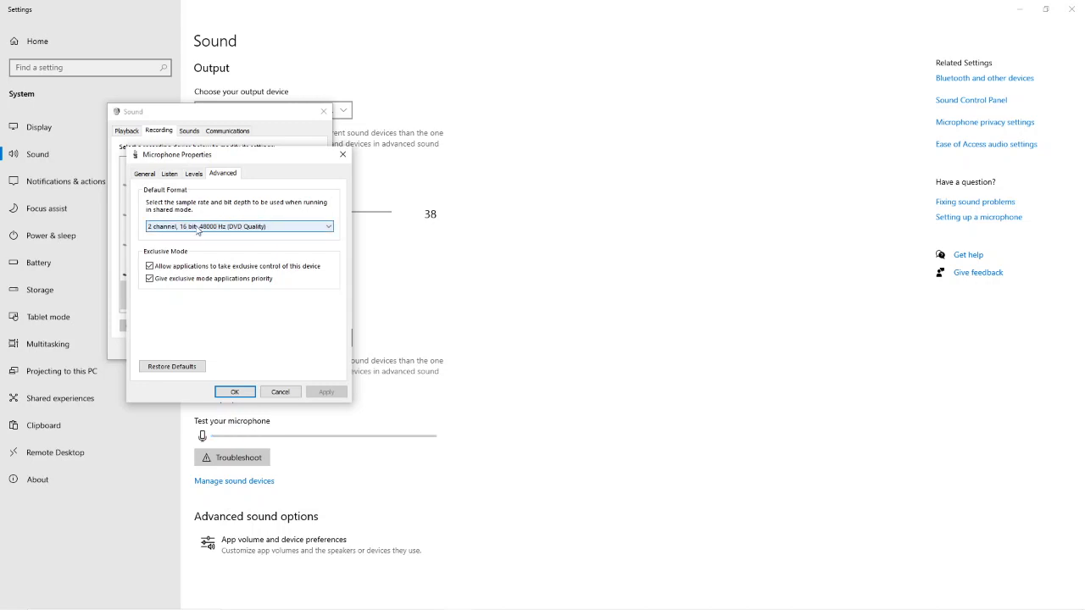
{"action": "left_click", "coordinate": [216, 170]}
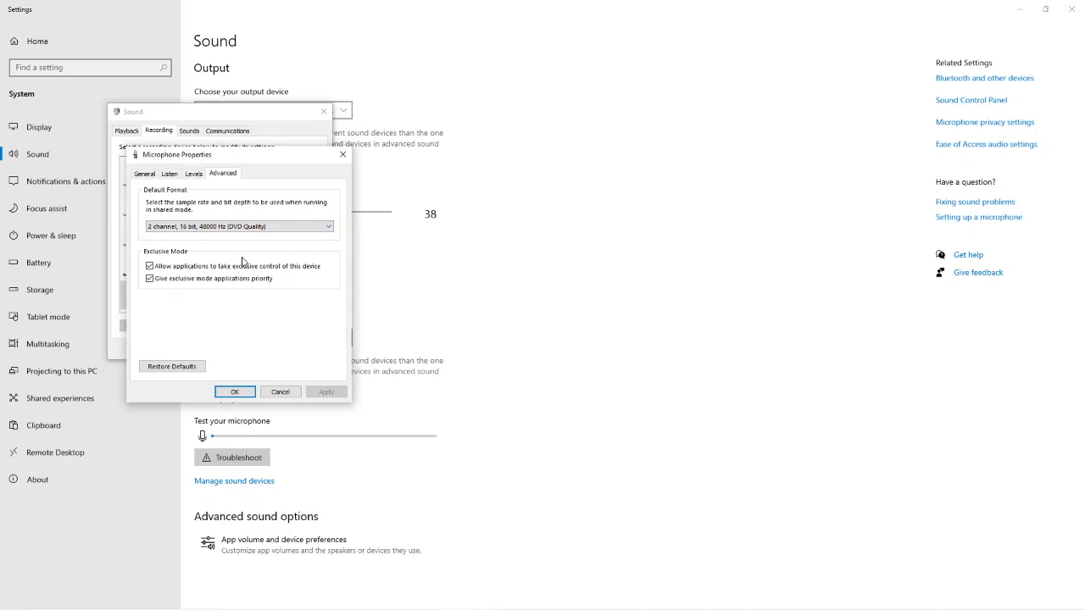
{"action": "left_click", "coordinate": [231, 394]}
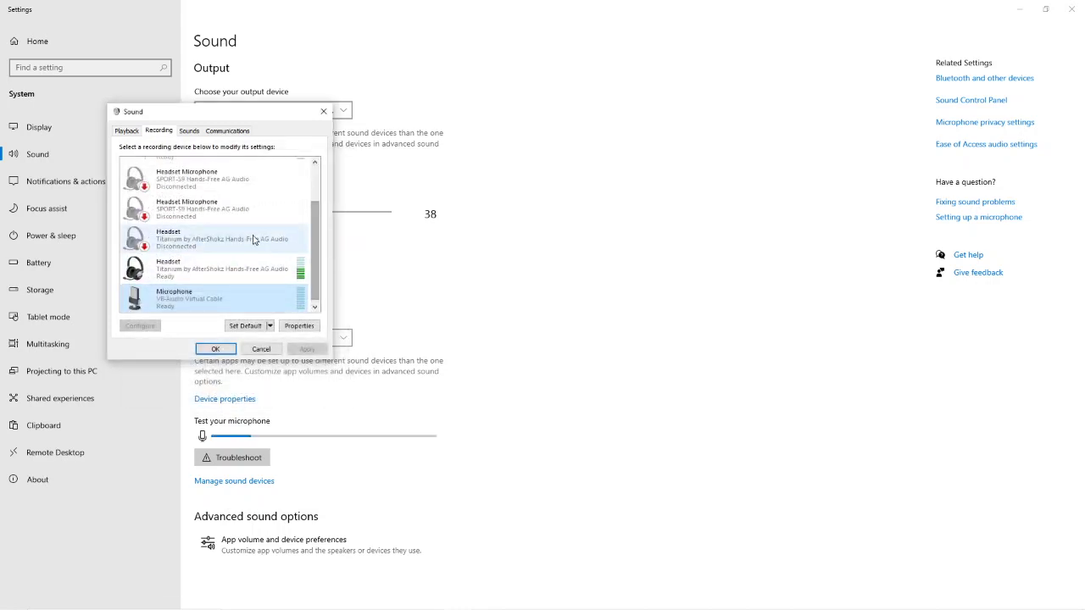
Review the recording devices down to the VB-Audio Virtual Cable microphone, and accept and close the Sound dialog
{"action": "scroll", "coordinate": [253, 240], "scroll_direction": "up", "scroll_amount": 4}
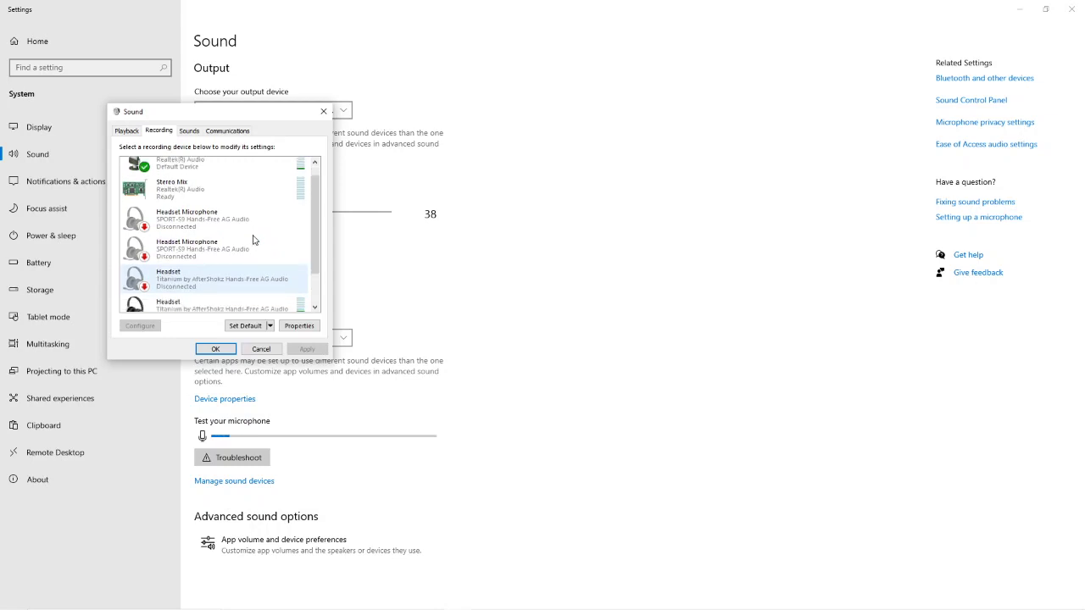
{"action": "scroll", "coordinate": [253, 240], "scroll_direction": "down", "scroll_amount": 3}
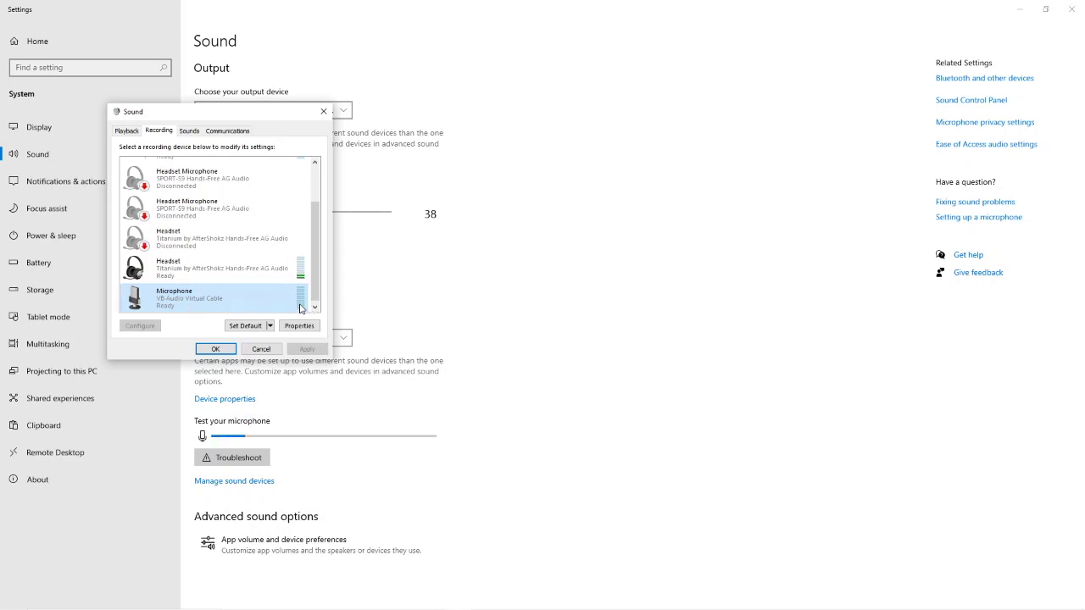
{"action": "scroll", "coordinate": [306, 312], "scroll_direction": "up", "scroll_amount": 1}
{"action": "scroll", "coordinate": [300, 222], "scroll_direction": "up", "scroll_amount": 1}
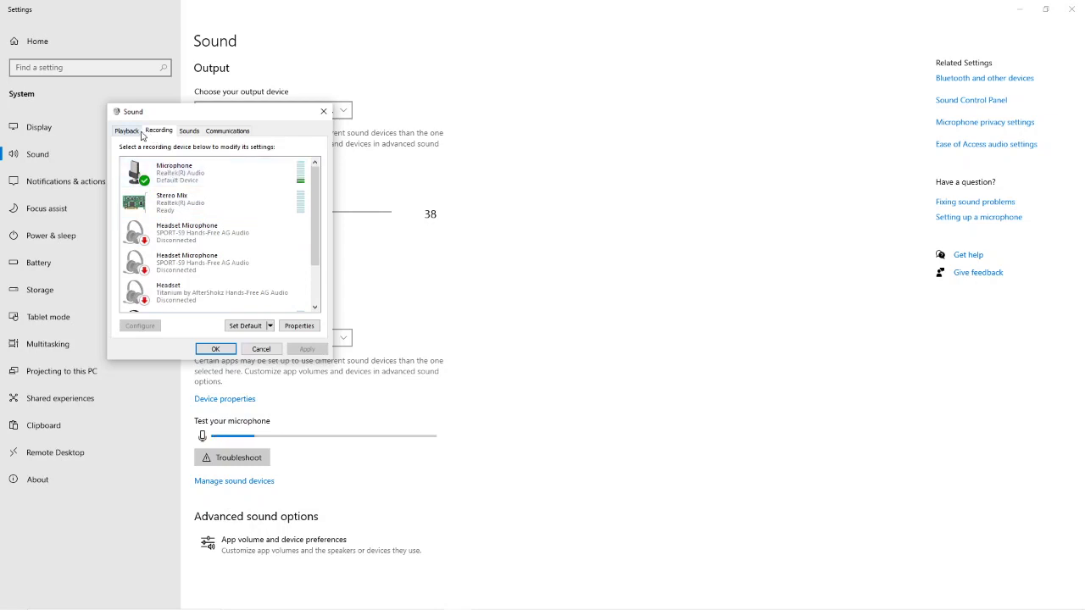
{"action": "left_click", "coordinate": [217, 349]}
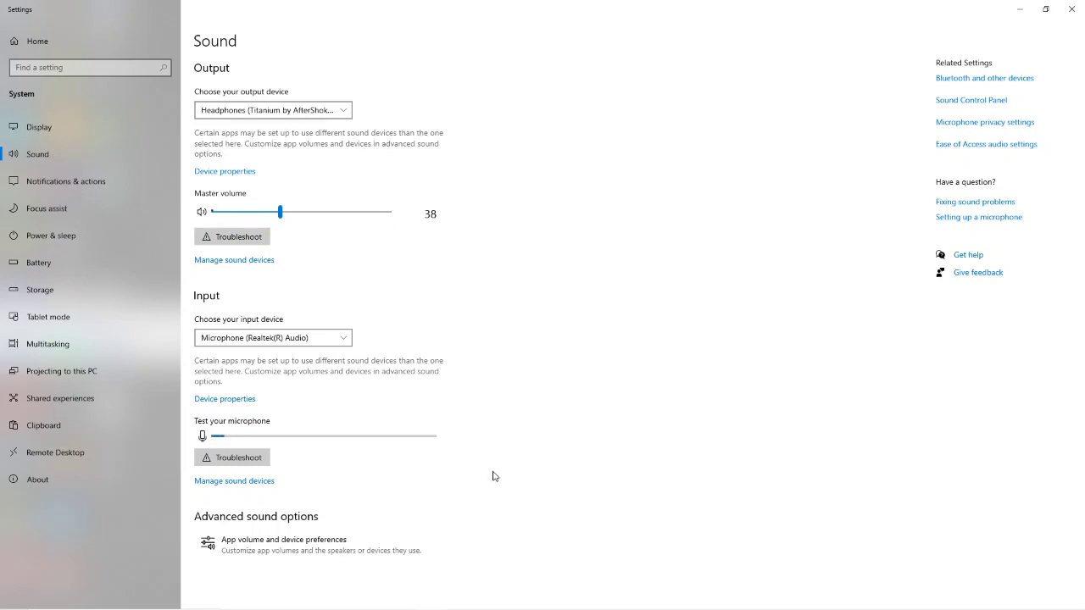
Switch to Discord and set its voice input device to Microphone (VB-Audio Virtual Cable) and output device to Headphones (Titanium by AfterShokz Stereo)
{"action": "mouse_move", "coordinate": [351, 606]}
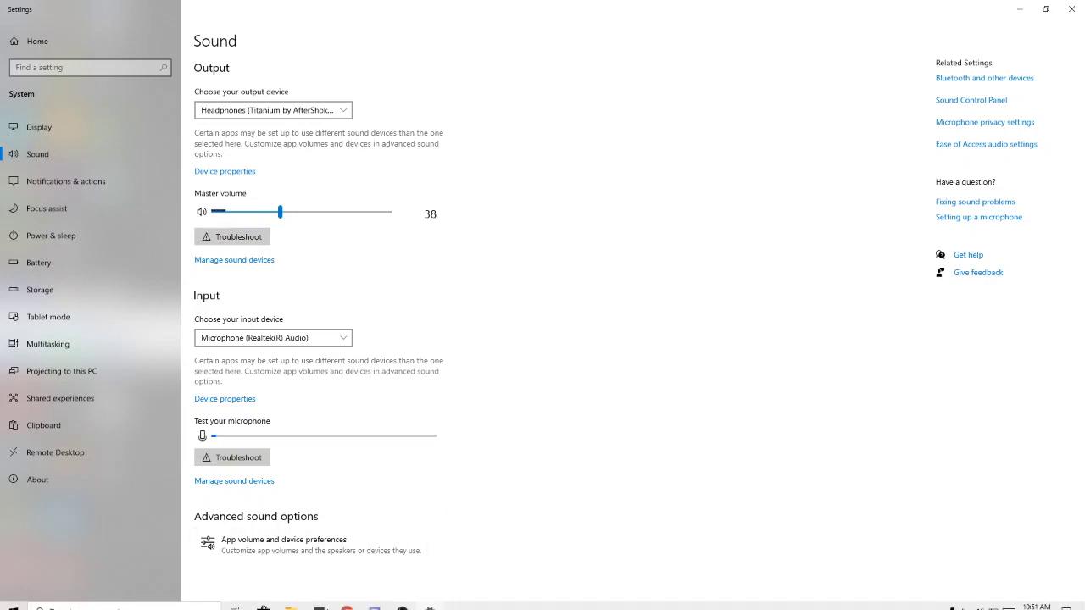
{"action": "left_click", "coordinate": [371, 601]}
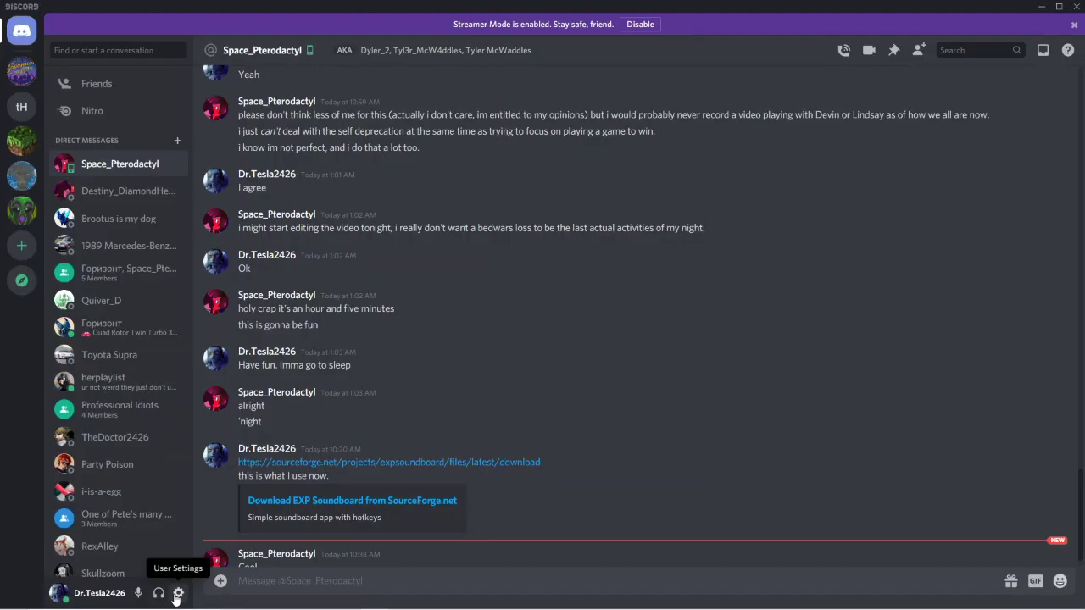
{"action": "left_click", "coordinate": [177, 593]}
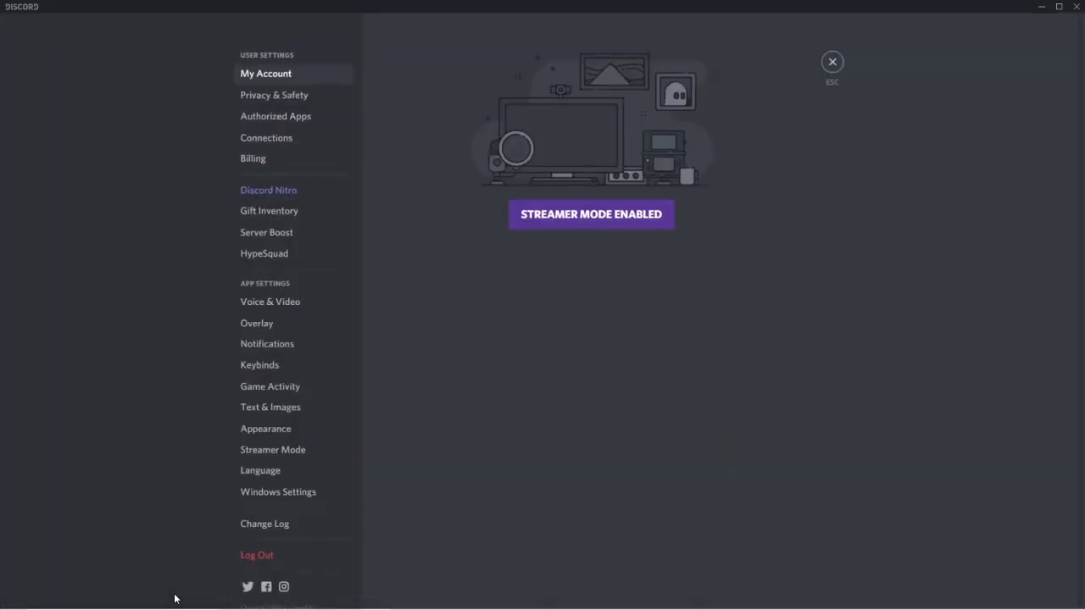
{"action": "left_click", "coordinate": [271, 303]}
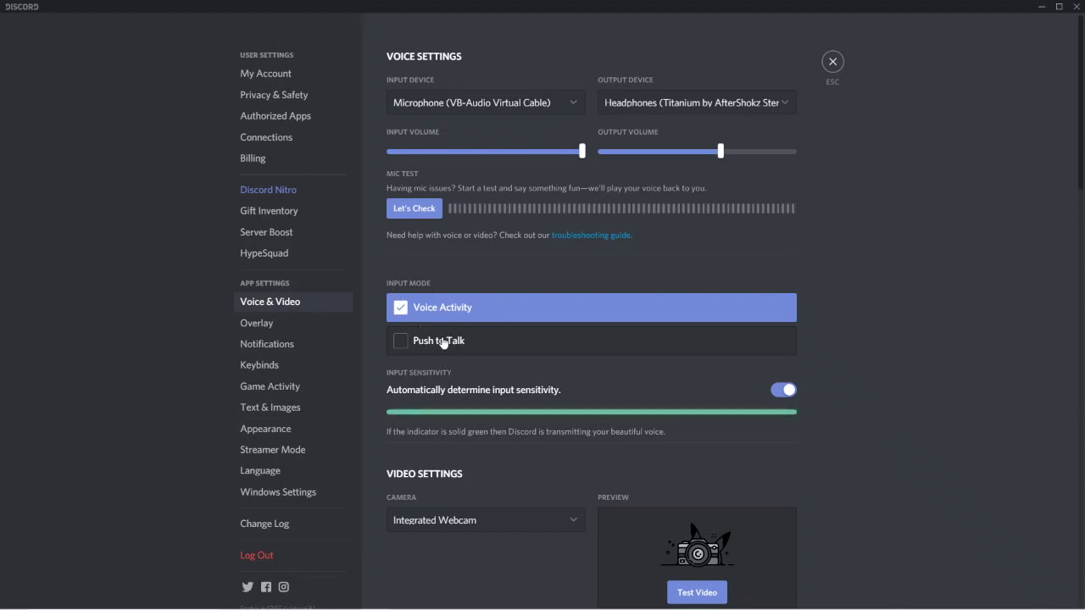
{"action": "left_click", "coordinate": [437, 108]}
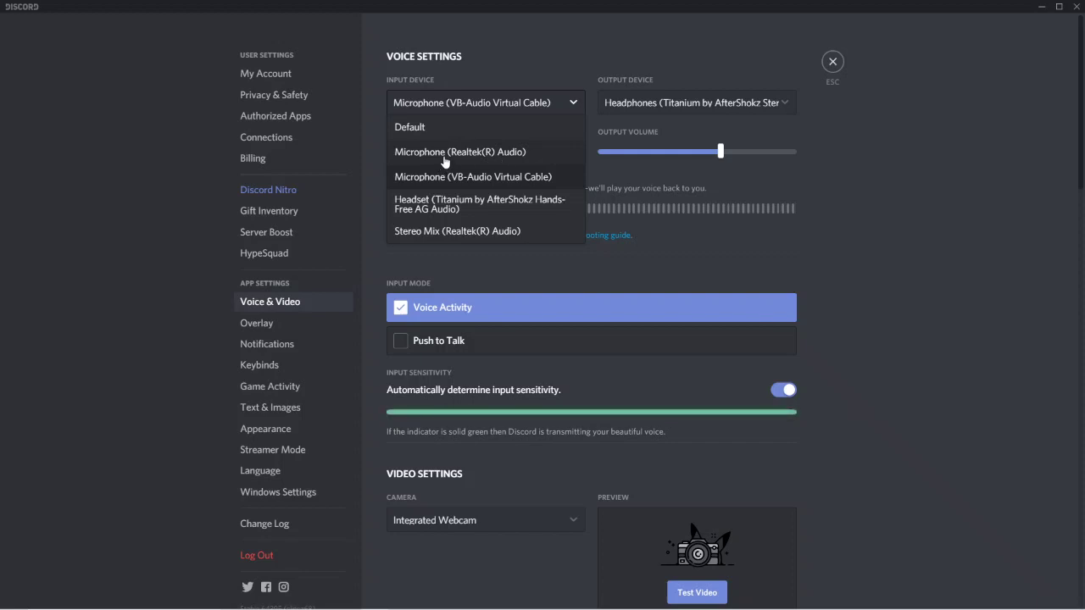
{"action": "left_click", "coordinate": [509, 178]}
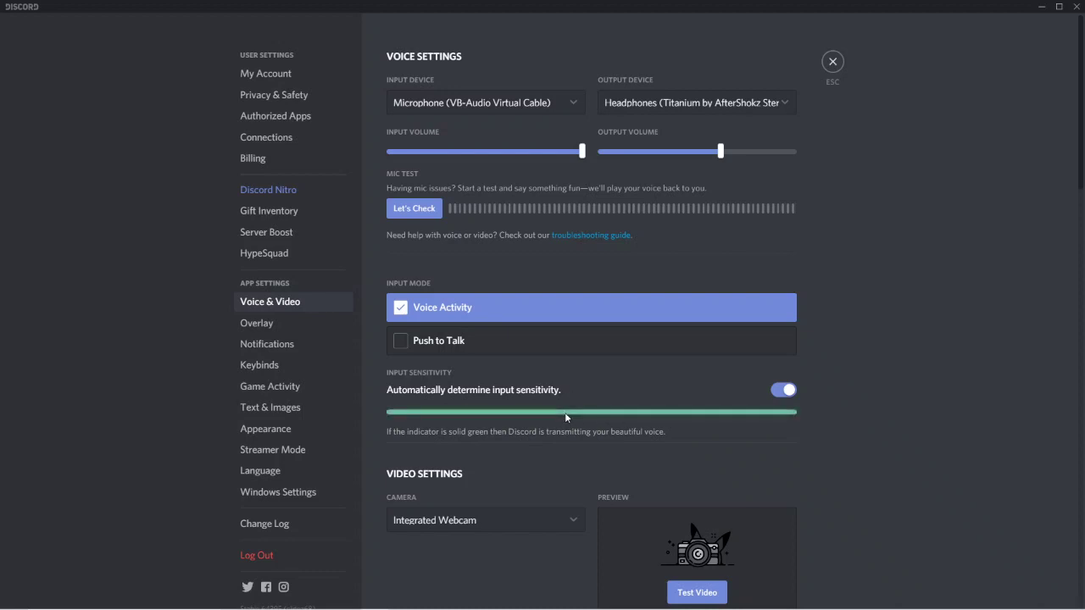
{"action": "left_click", "coordinate": [628, 107]}
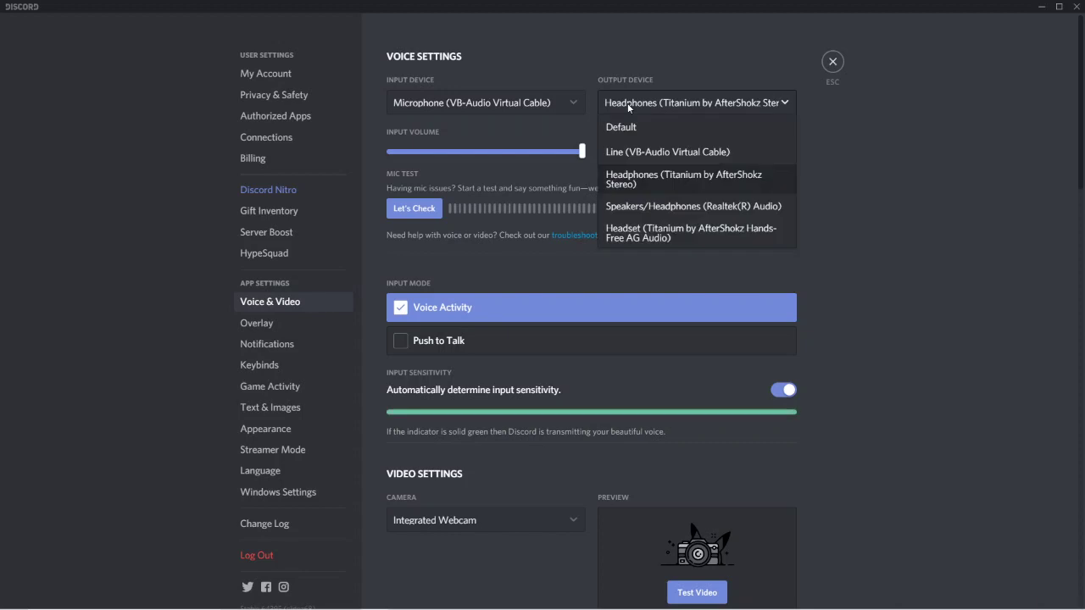
{"action": "left_click", "coordinate": [632, 181]}
Select Headphones (Titanium by AfterShokz Stereo) as the Windows playback device
{"action": "mouse_move", "coordinate": [985, 600]}
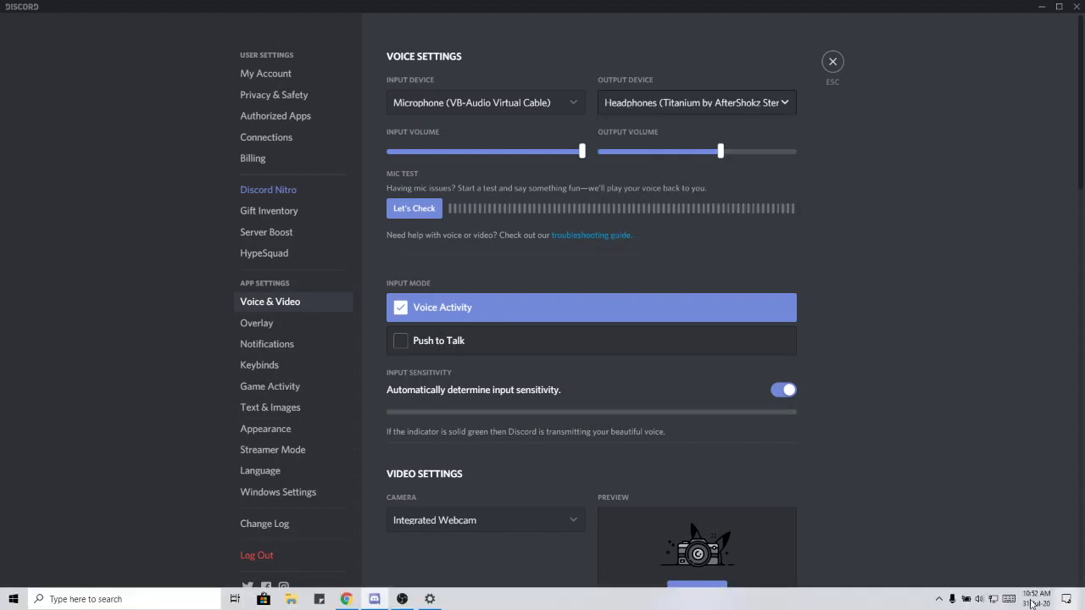
{"action": "left_click", "coordinate": [981, 599]}
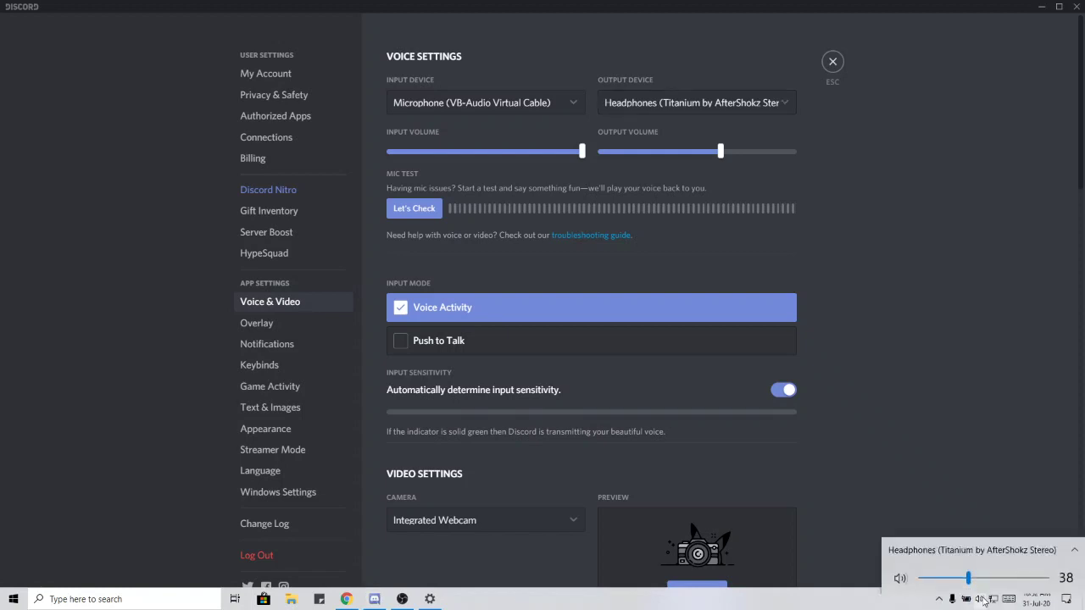
{"action": "left_click", "coordinate": [938, 545]}
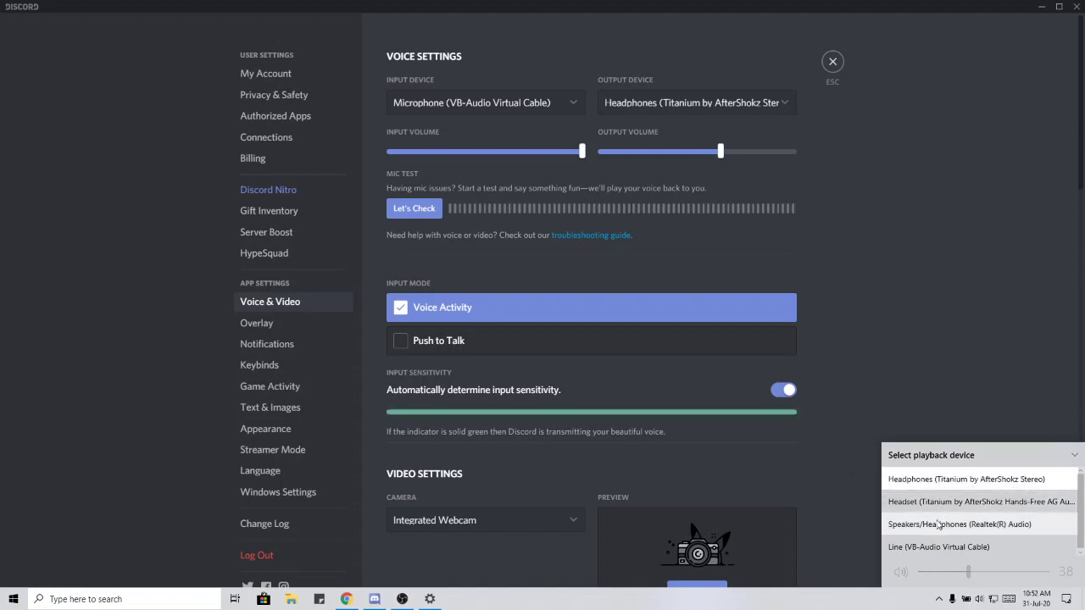
{"action": "left_click", "coordinate": [938, 477]}
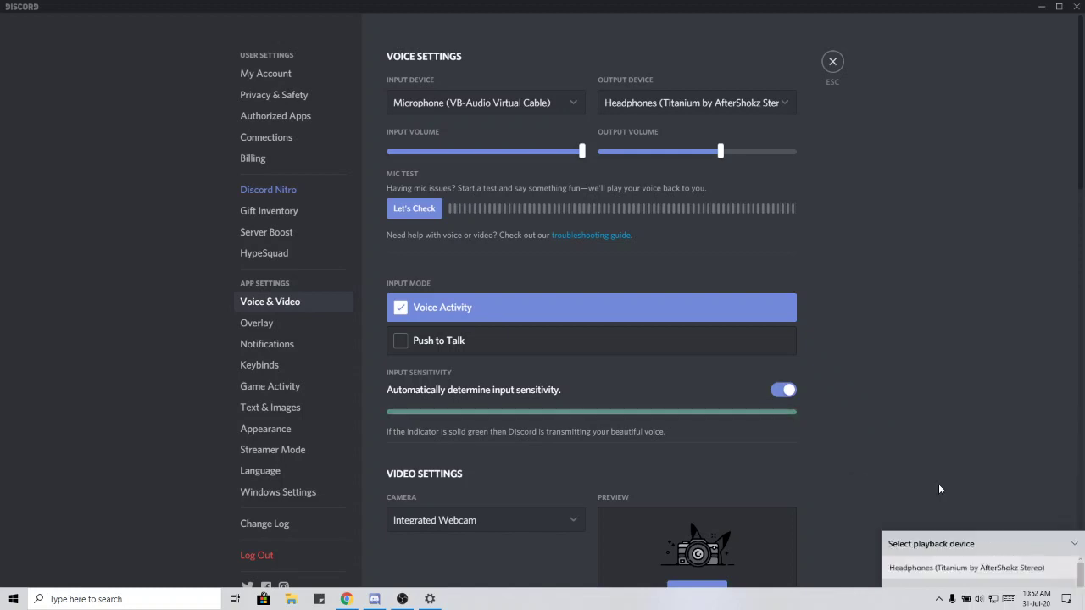
{"action": "left_click", "coordinate": [940, 474]}
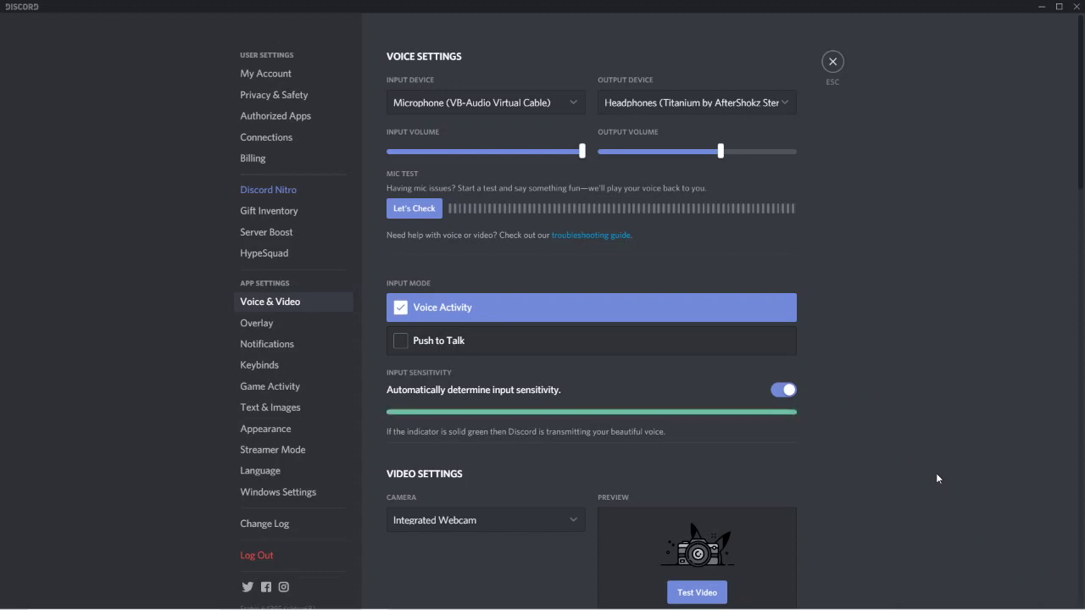
Switch to OBS and play ChilledMix#1 from Groove Music's Chilled Out playlist, keeping the OBS audio mixer in view
{"action": "mouse_move", "coordinate": [847, 608]}
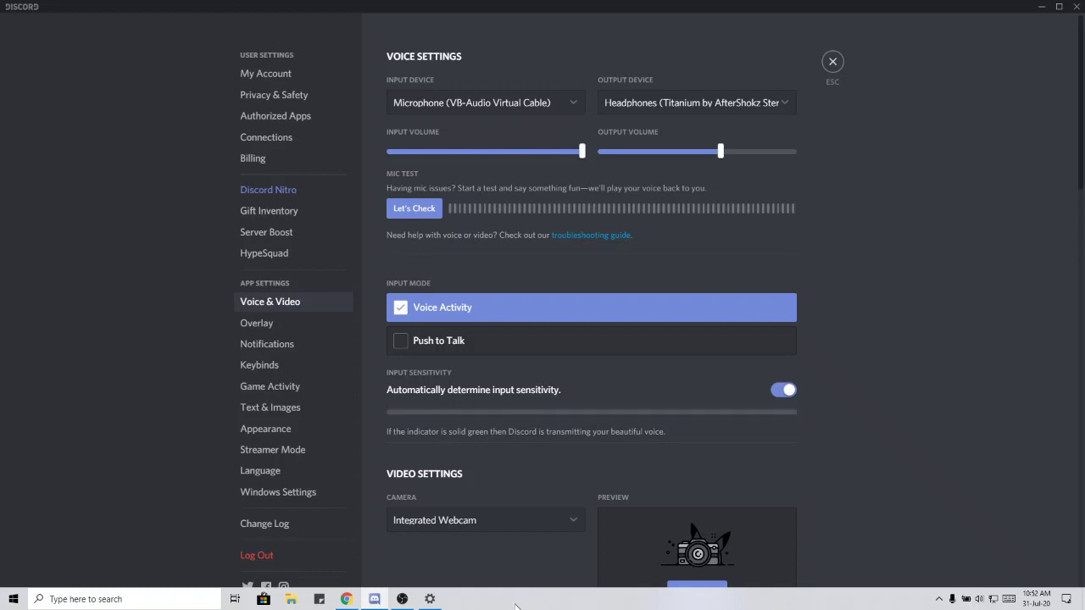
{"action": "left_click", "coordinate": [415, 604]}
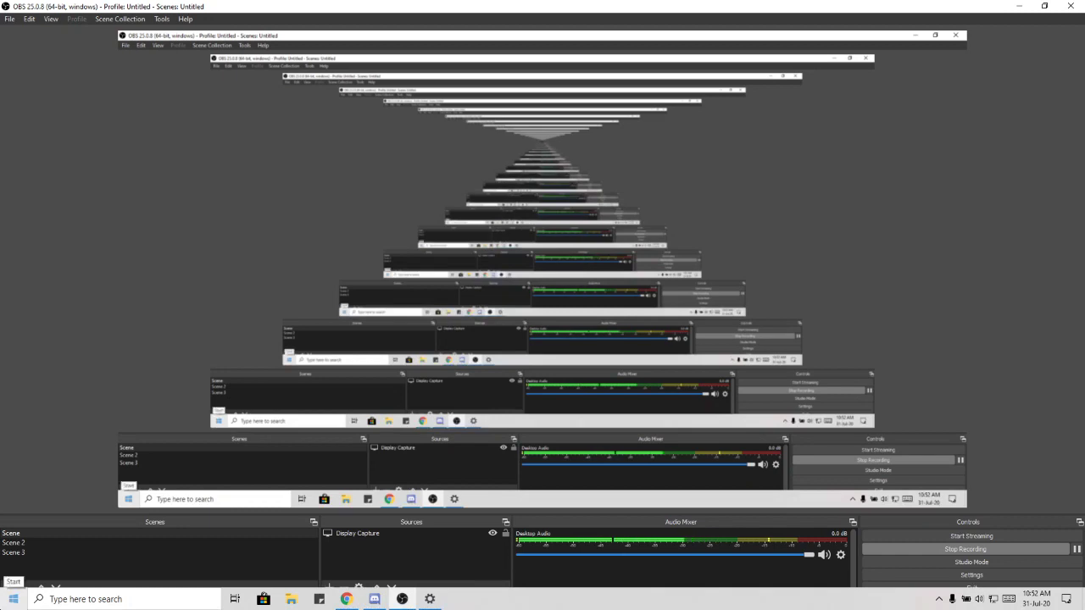
{"action": "left_click", "coordinate": [14, 598]}
{"action": "left_click", "coordinate": [208, 348]}
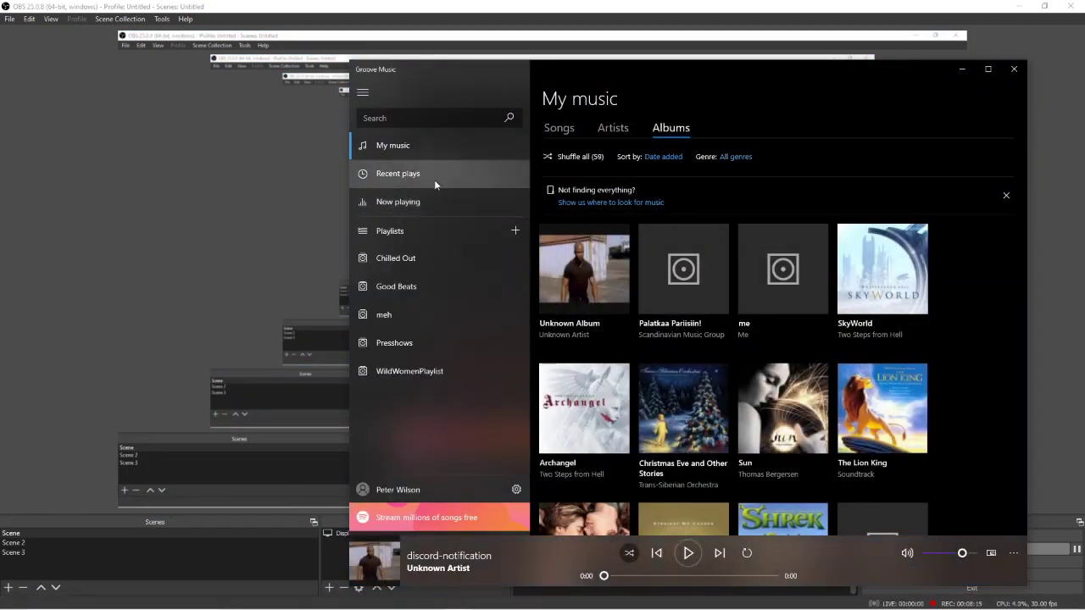
{"action": "left_click", "coordinate": [434, 177]}
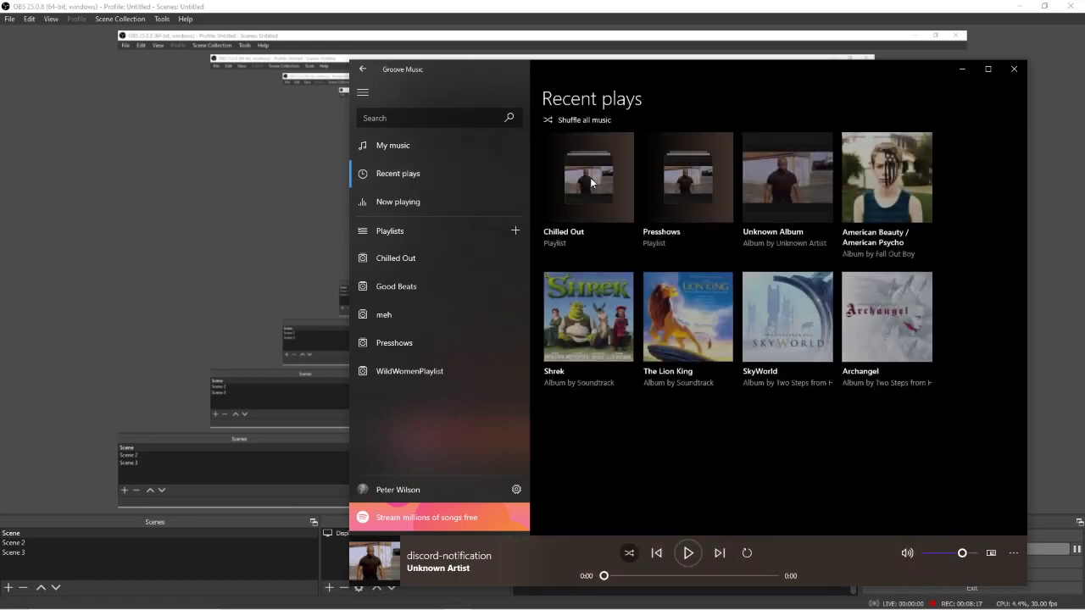
{"action": "left_click", "coordinate": [590, 179]}
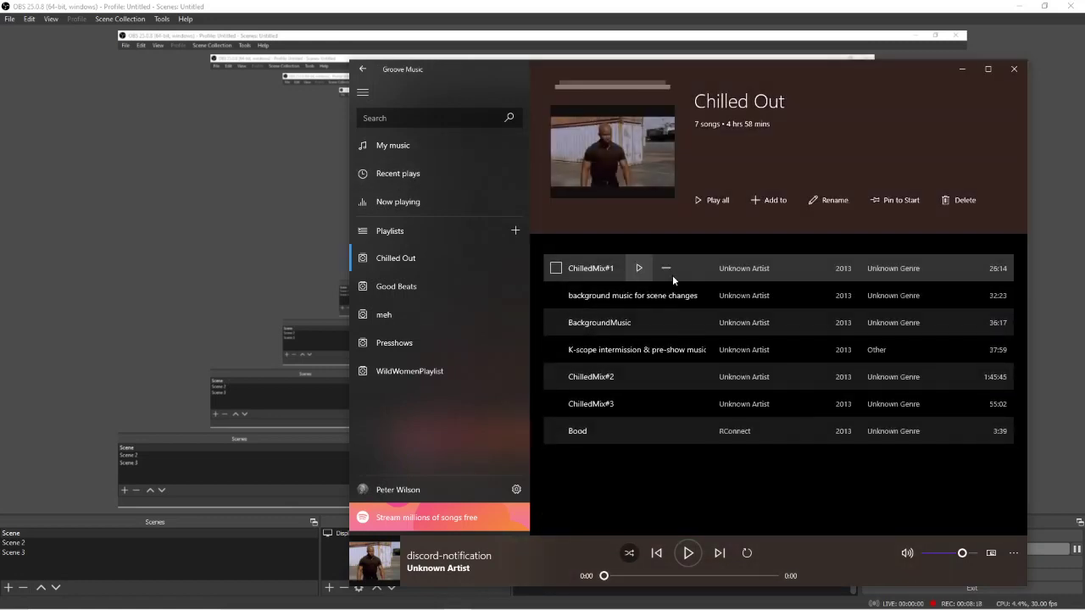
{"action": "left_click", "coordinate": [650, 269]}
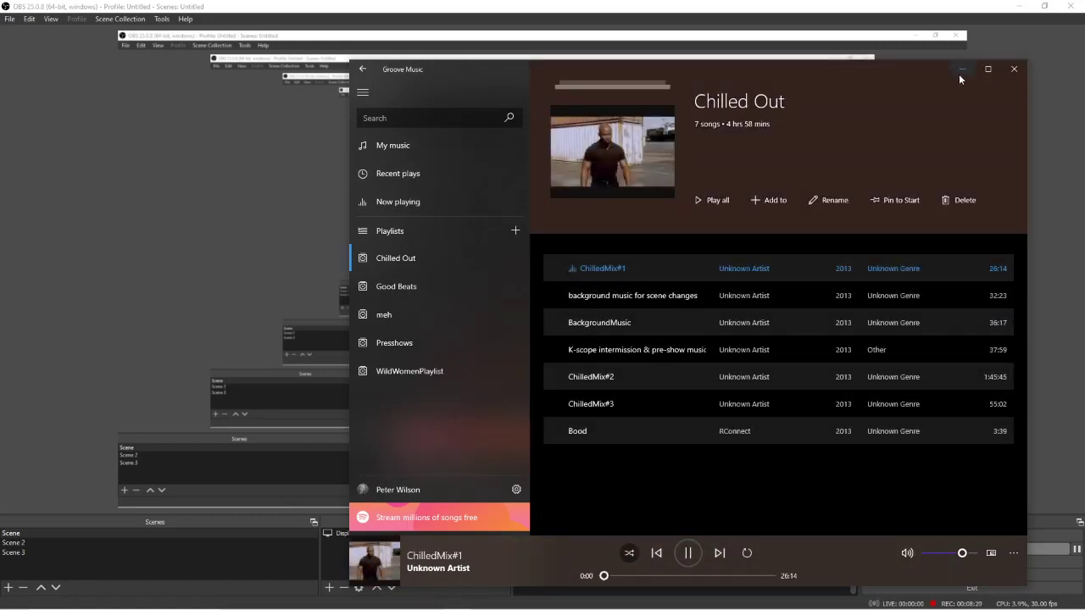
{"action": "left_click", "coordinate": [961, 70]}
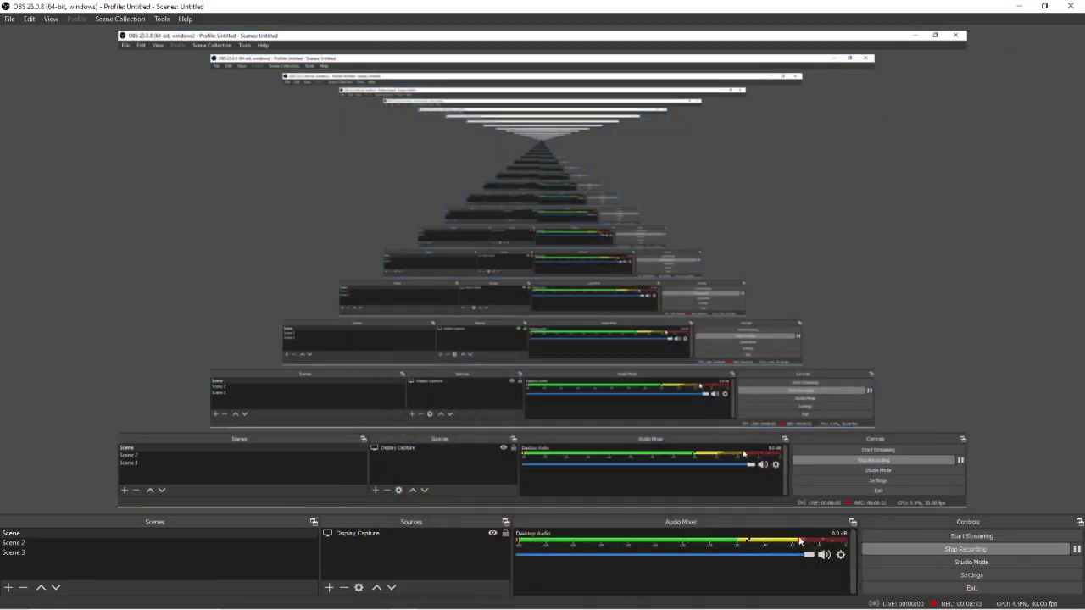
Lower Groove Music's playback volume to recheck the track in the OBS audio mixer, and close Groove Music
{"action": "left_click", "coordinate": [458, 599]}
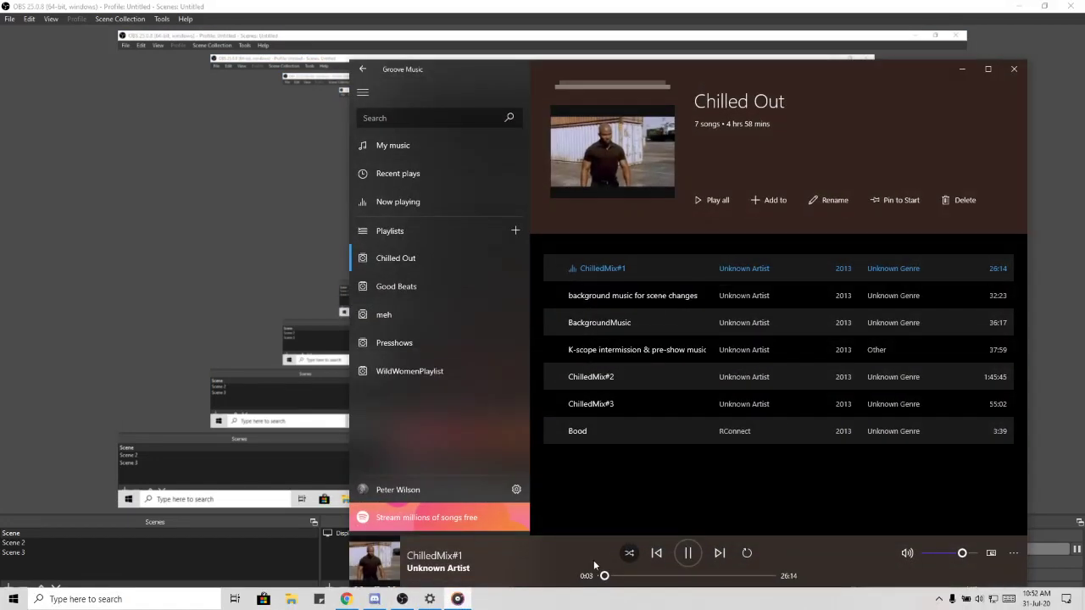
{"action": "left_click", "coordinate": [688, 553]}
{"action": "left_click_drag", "start_coordinate": [951, 565], "coordinate": [939, 559]}
{"action": "left_click", "coordinate": [688, 559]}
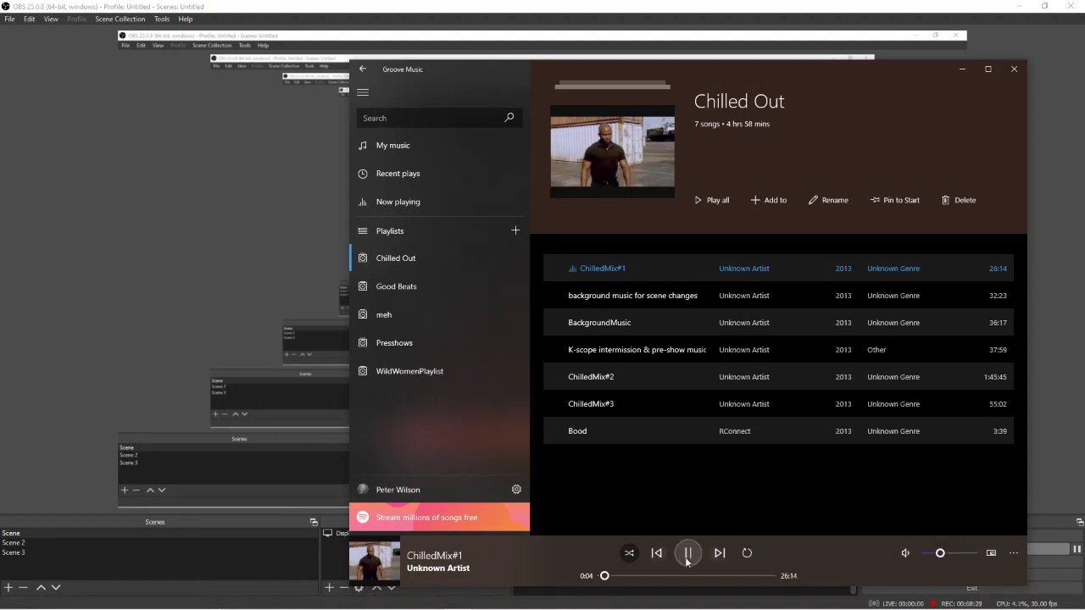
{"action": "left_click", "coordinate": [962, 68]}
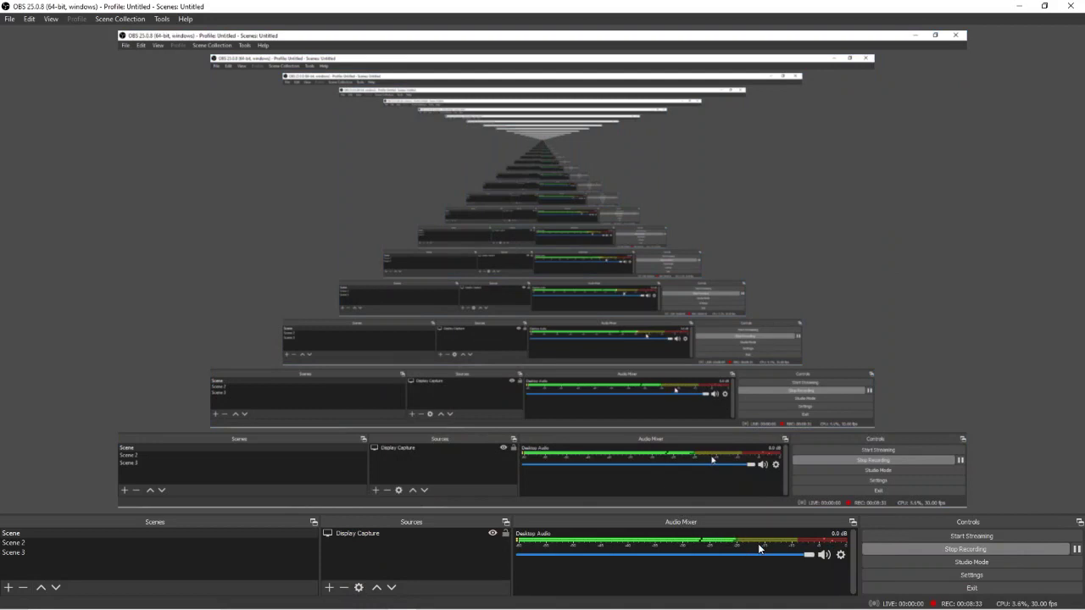
{"action": "left_click", "coordinate": [458, 598]}
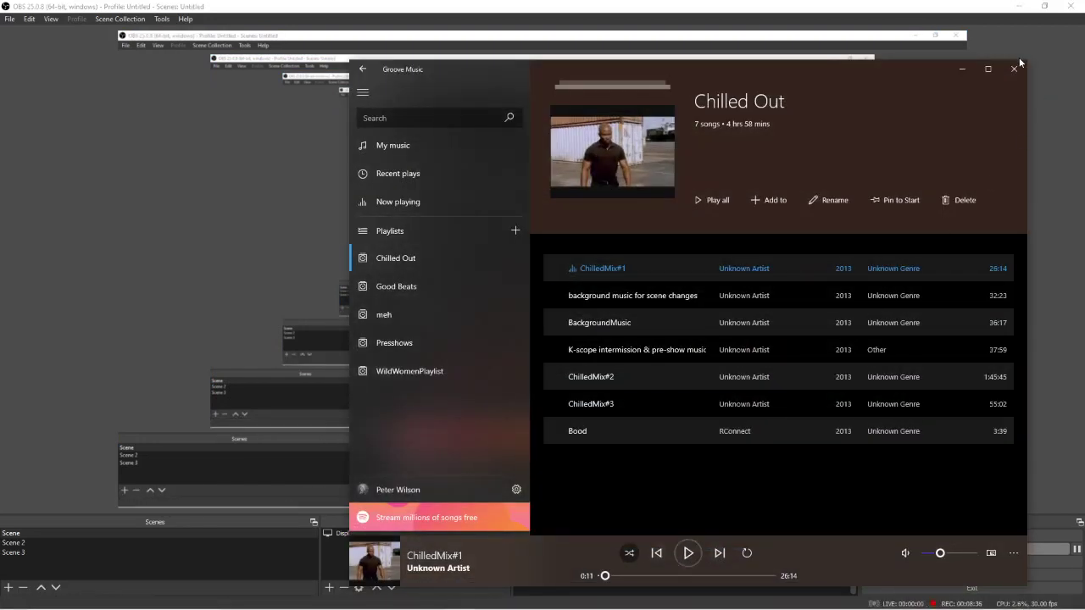
{"action": "left_click", "coordinate": [1017, 65]}
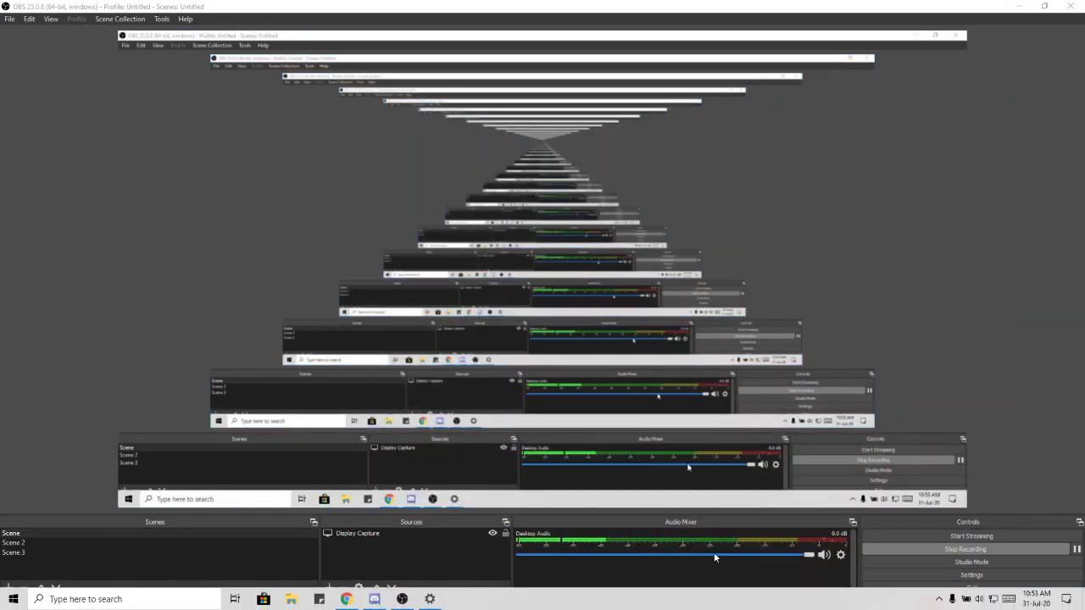
Check the device assigned to the OBS Desktop Audio source in its properties, and accept them
{"action": "left_click", "coordinate": [841, 554]}
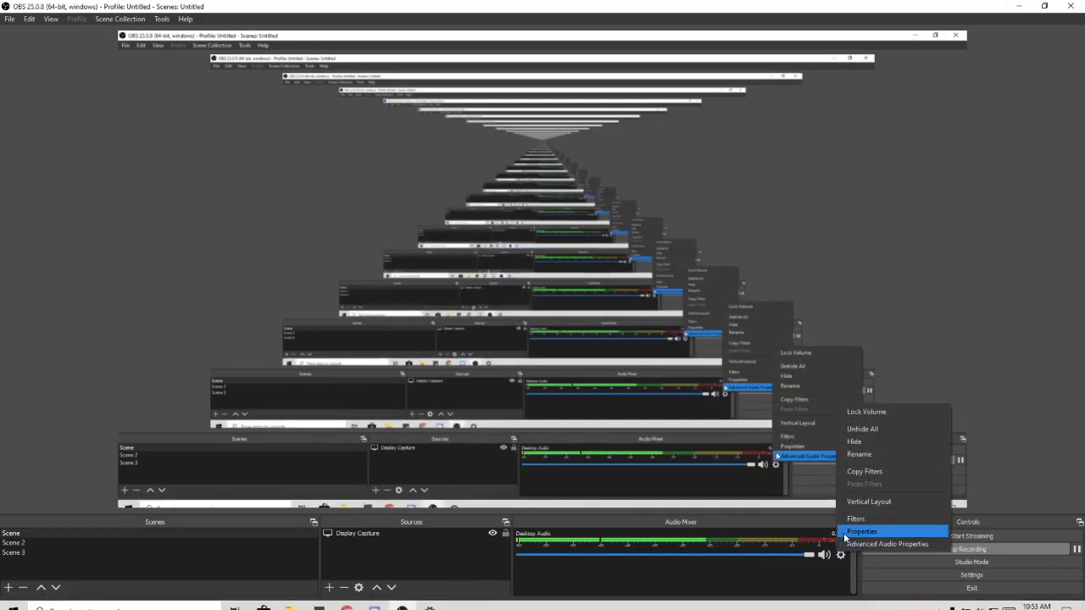
{"action": "left_click", "coordinate": [846, 533]}
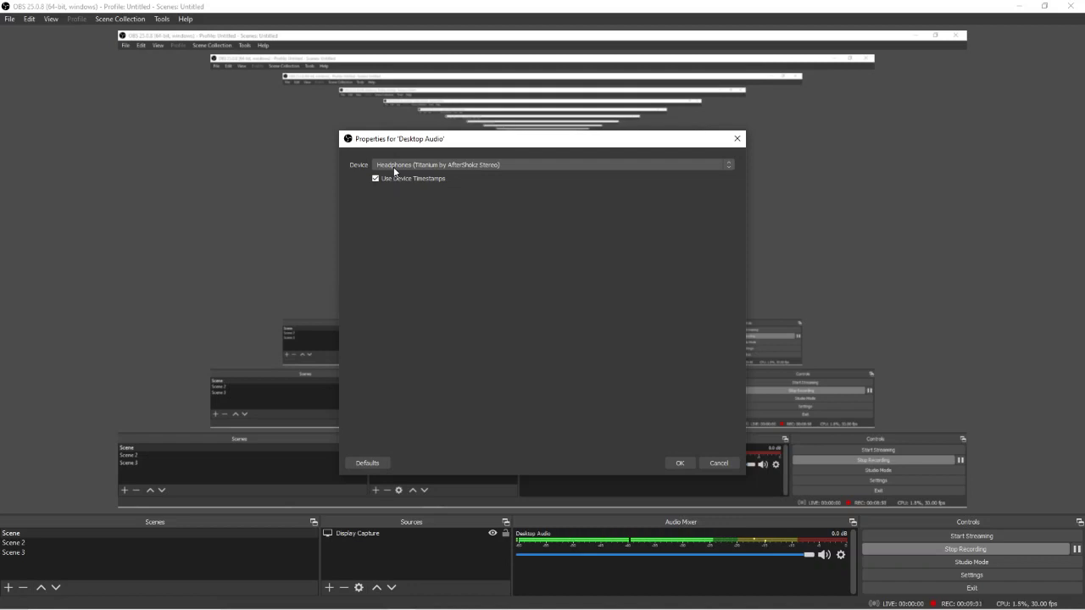
{"action": "left_click", "coordinate": [679, 464]}
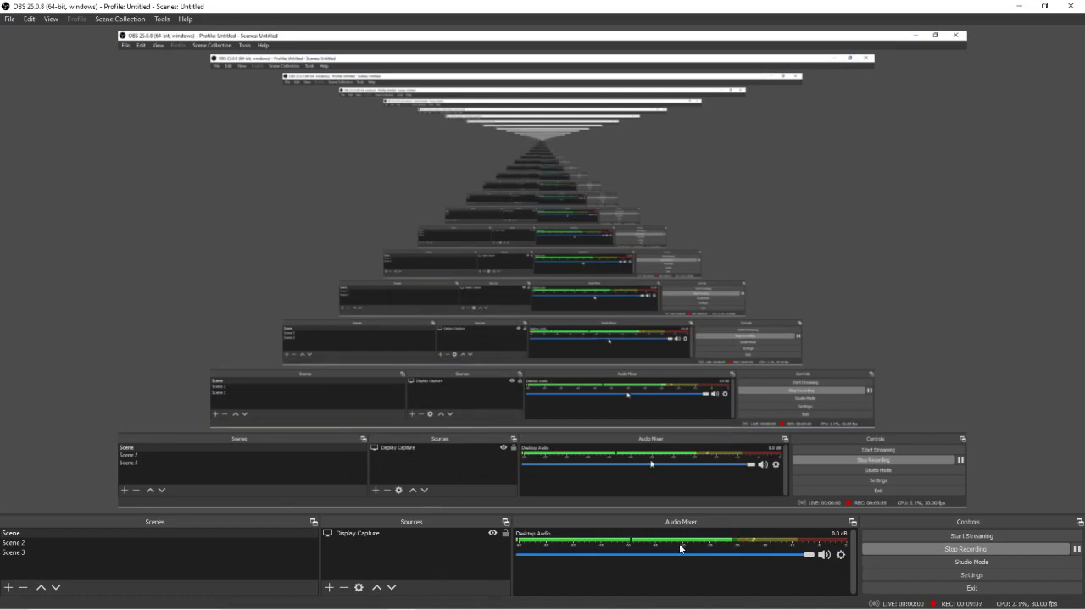
Minimize OBS and Discord, and maximize the Windows Sound settings window
{"action": "mouse_move", "coordinate": [703, 609]}
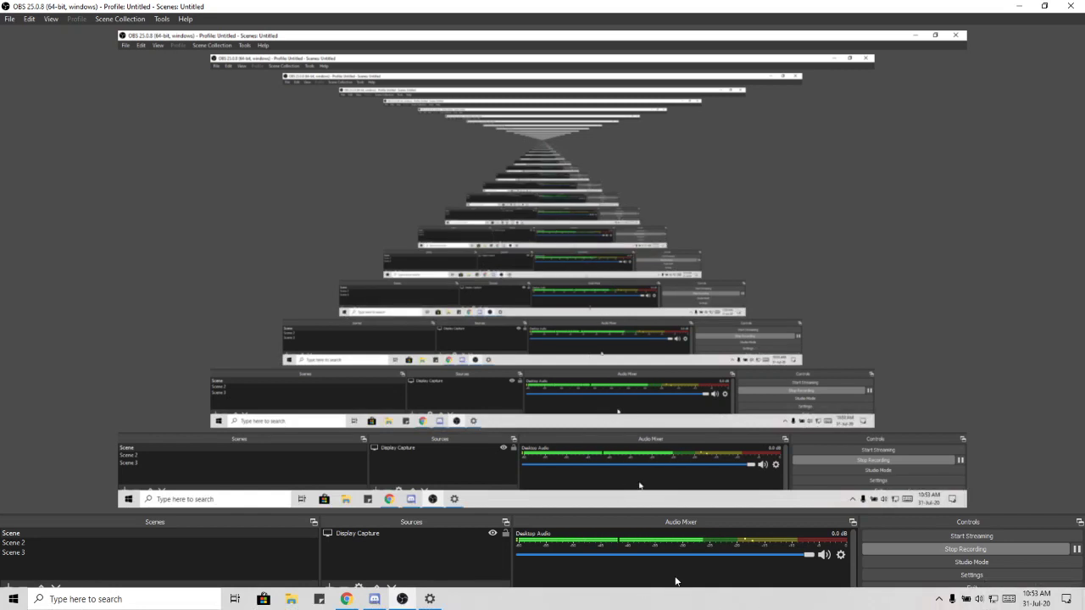
{"action": "left_click", "coordinate": [1017, 5]}
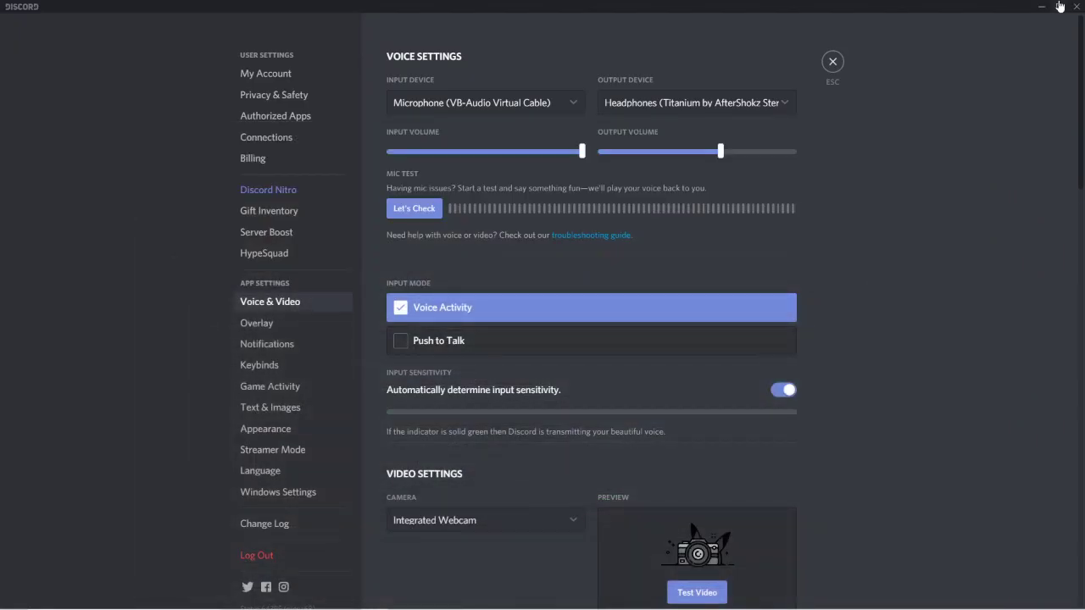
{"action": "left_click", "coordinate": [1042, 6]}
{"action": "left_click", "coordinate": [1013, 10]}
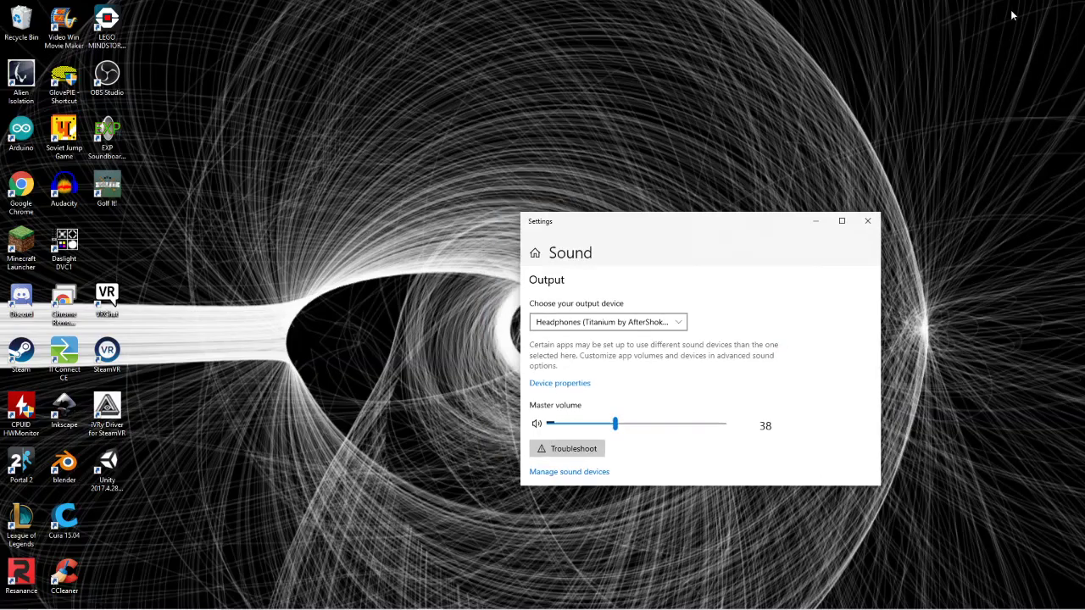
{"action": "left_click", "coordinate": [841, 221]}
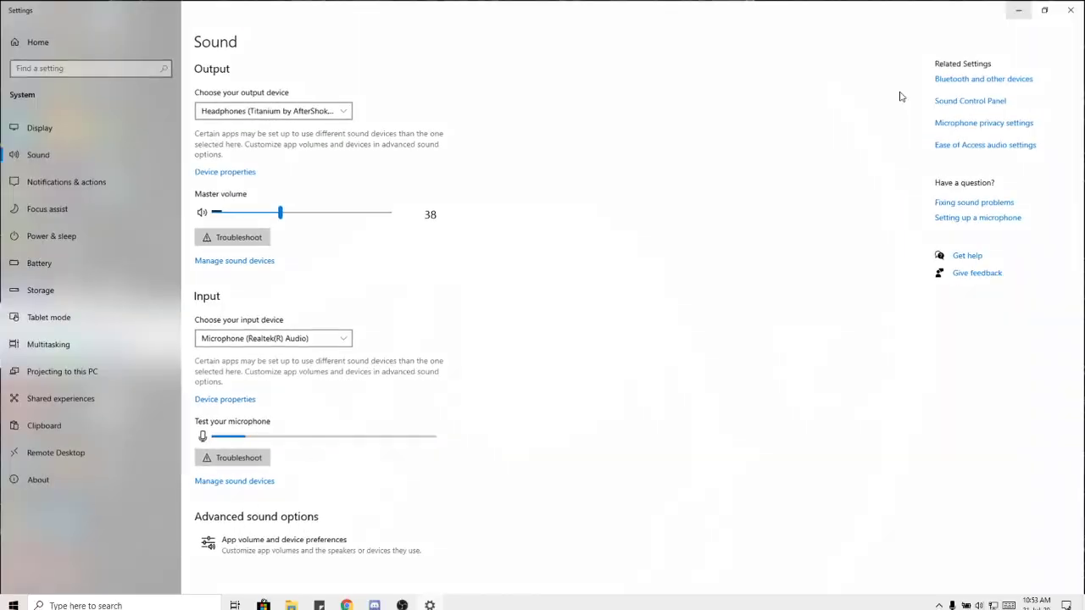
Minimize Settings, find EXP Soundboard_05.exe in the soundboard things folder in Downloads, and close the folder window
{"action": "left_click", "coordinate": [429, 599]}
{"action": "left_click", "coordinate": [290, 599]}
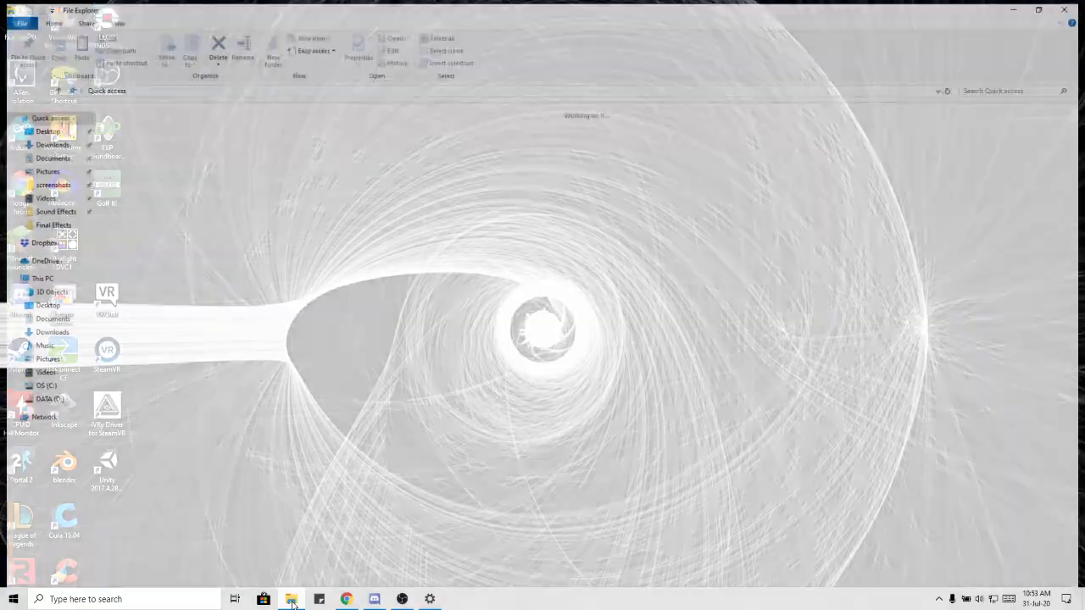
{"action": "double_click", "coordinate": [267, 137]}
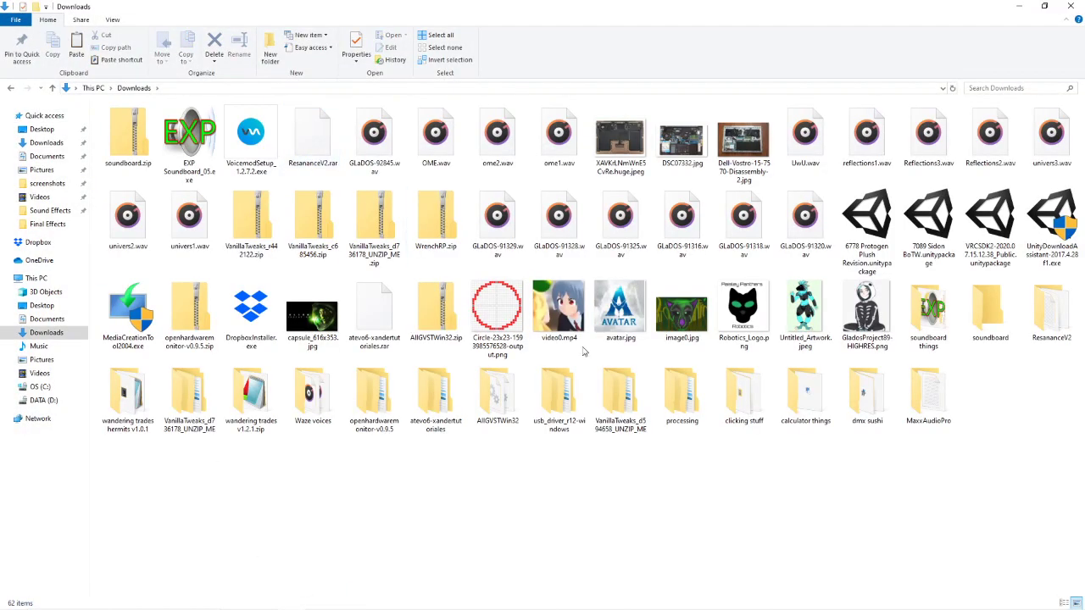
{"action": "left_click", "coordinate": [935, 314]}
{"action": "double_click", "coordinate": [935, 314]}
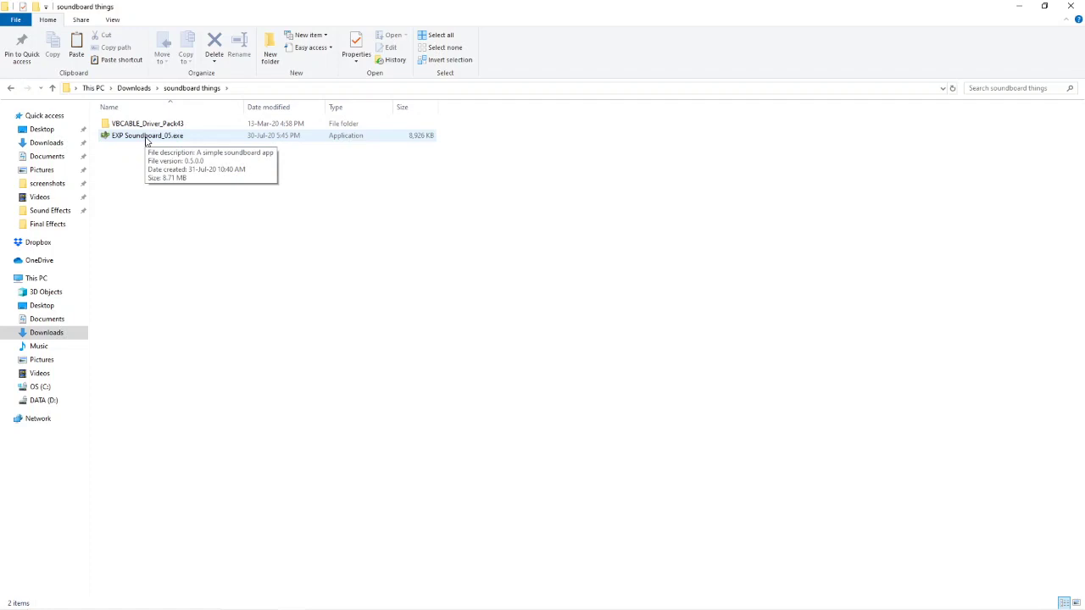
{"action": "left_click", "coordinate": [1074, 6]}
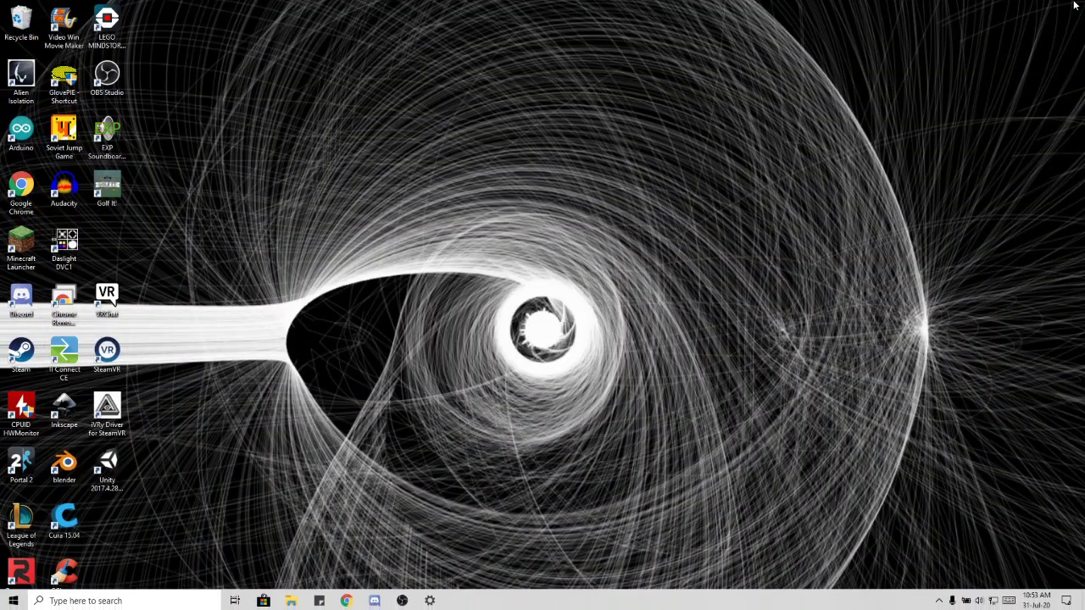
Switch to EXP Soundboard and start a new soundboard with Line (VB-Audio Virtual Cable) as the first output
{"action": "double_click", "coordinate": [123, 127]}
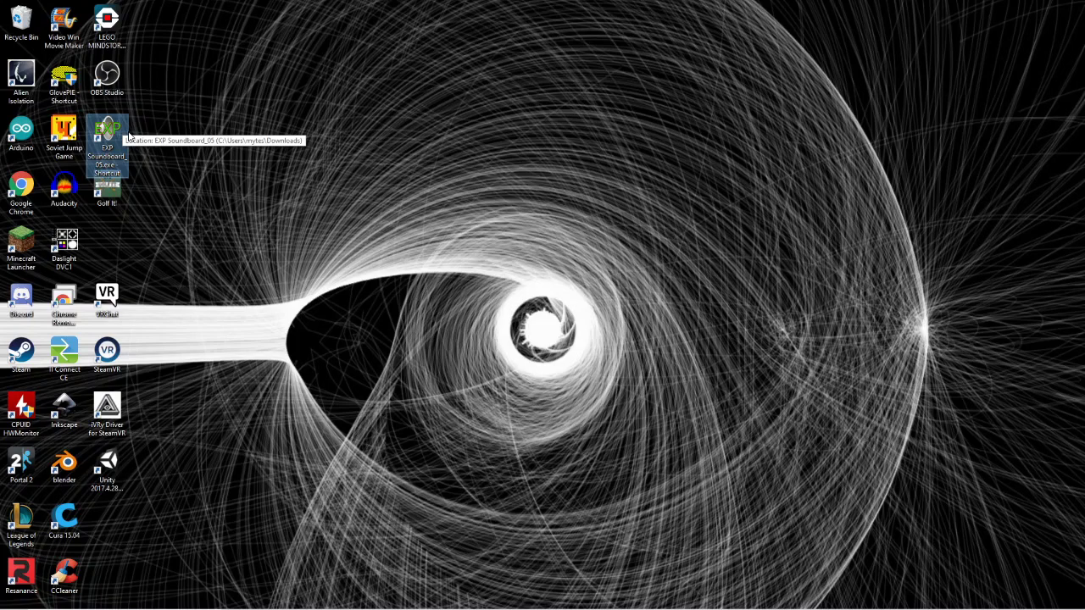
{"action": "double_click", "coordinate": [129, 136]}
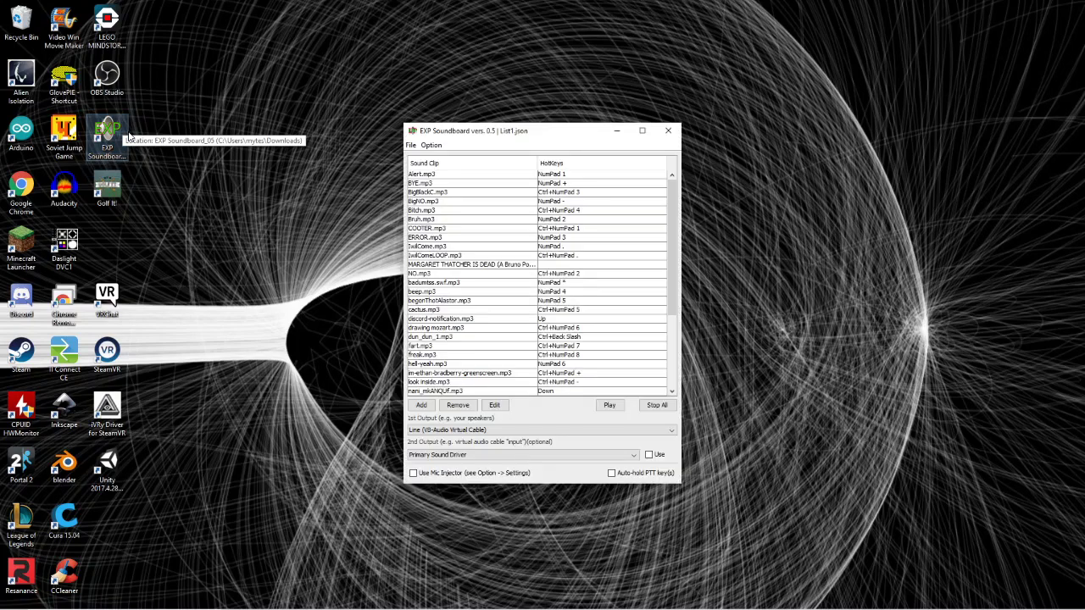
{"action": "left_click", "coordinate": [410, 145]}
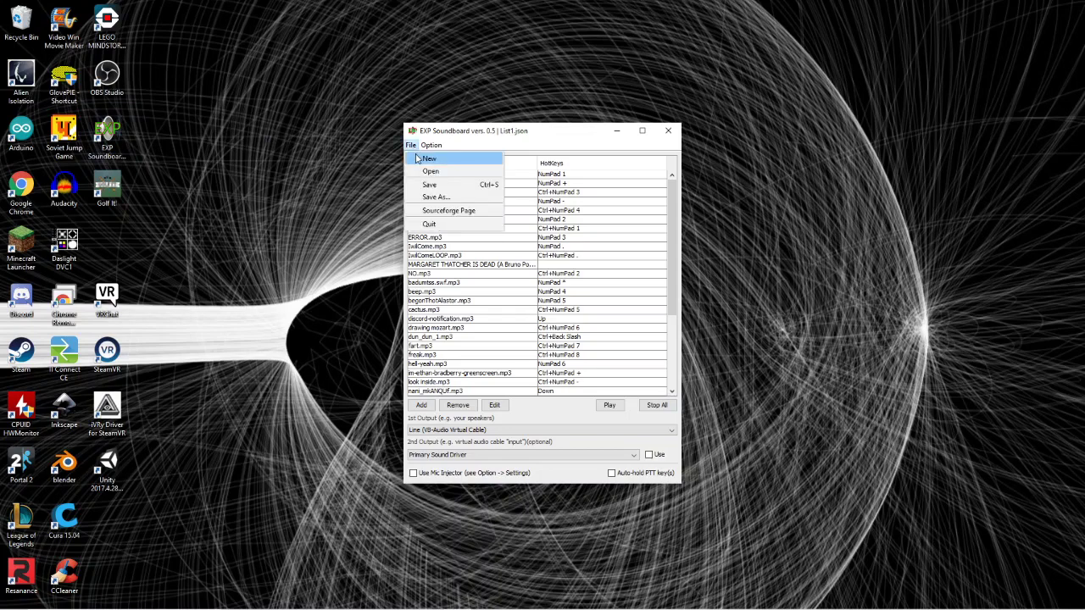
{"action": "left_click", "coordinate": [417, 156]}
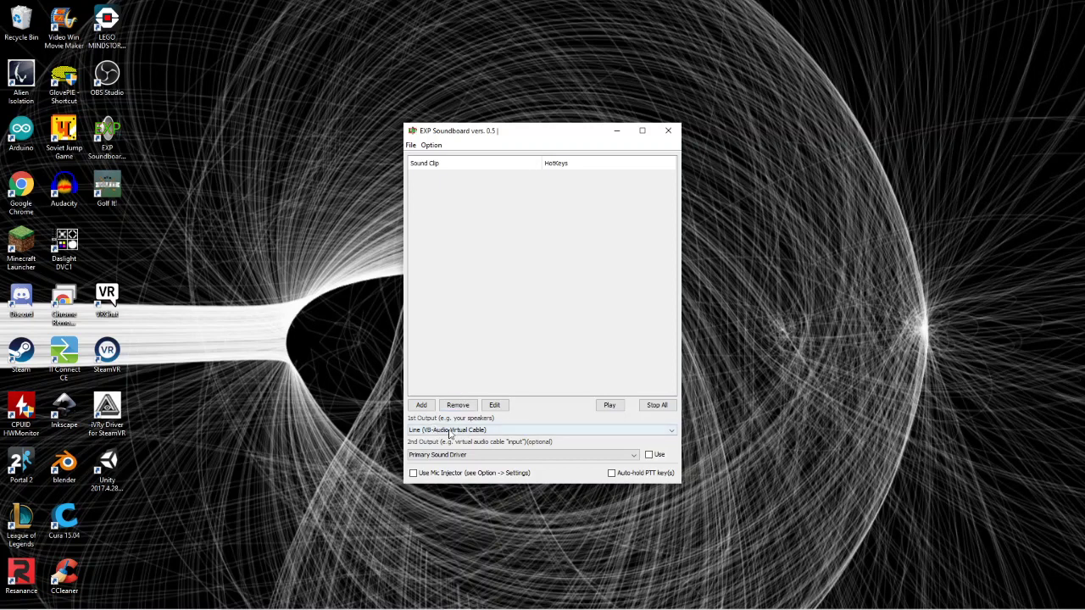
{"action": "left_click", "coordinate": [476, 435]}
{"action": "left_click", "coordinate": [470, 465]}
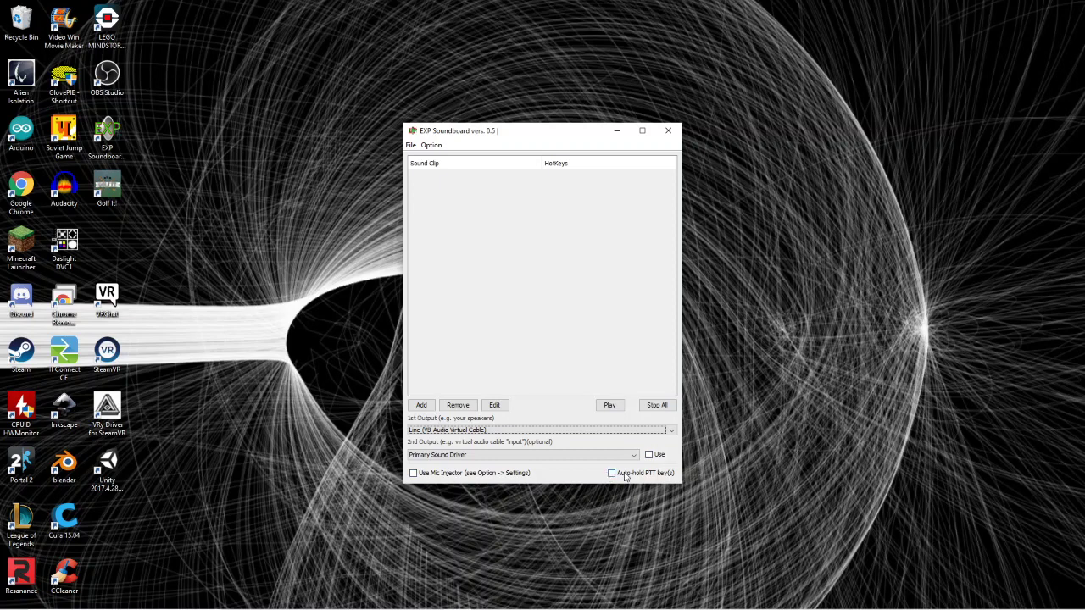
Toggle the Overlap same sound file option in the soundboard's settings and close them
{"action": "left_click", "coordinate": [429, 147]}
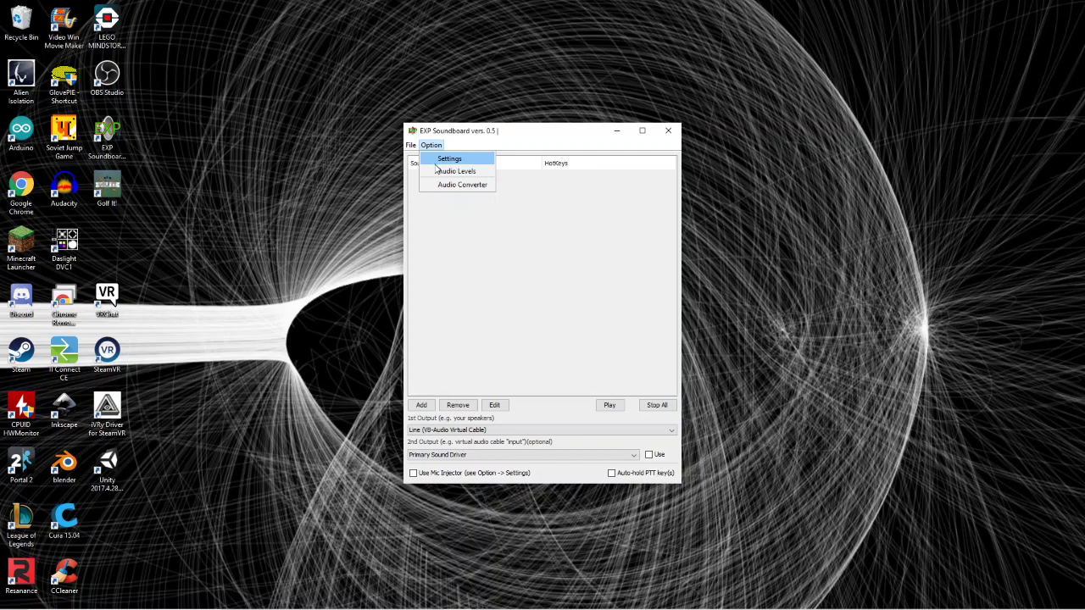
{"action": "left_click", "coordinate": [440, 161]}
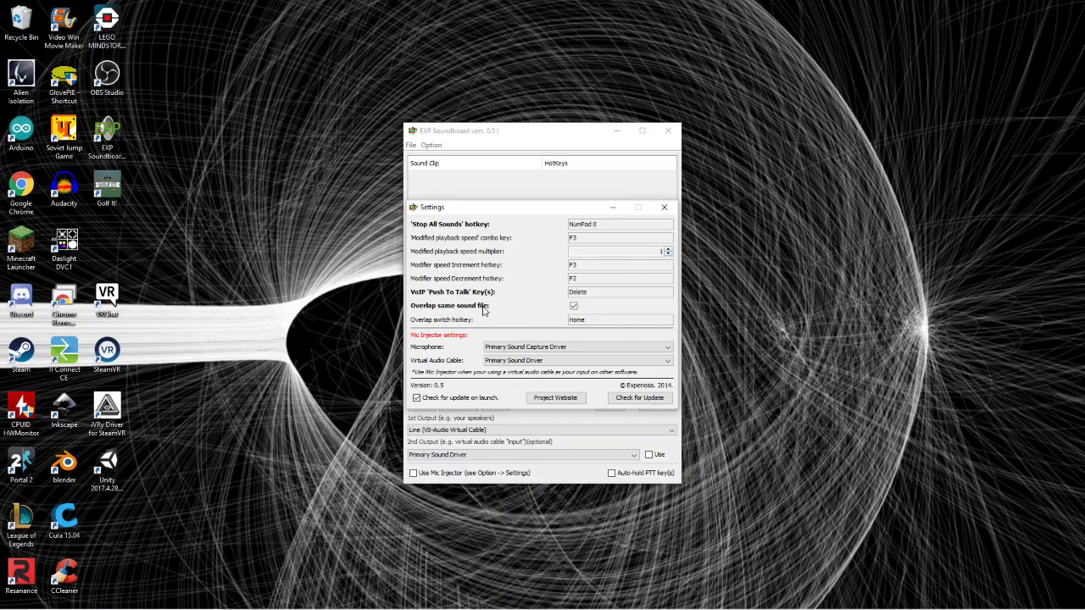
{"action": "left_click", "coordinate": [572, 306]}
{"action": "left_click", "coordinate": [574, 307]}
{"action": "left_click", "coordinate": [574, 306]}
{"action": "left_click", "coordinate": [664, 207]}
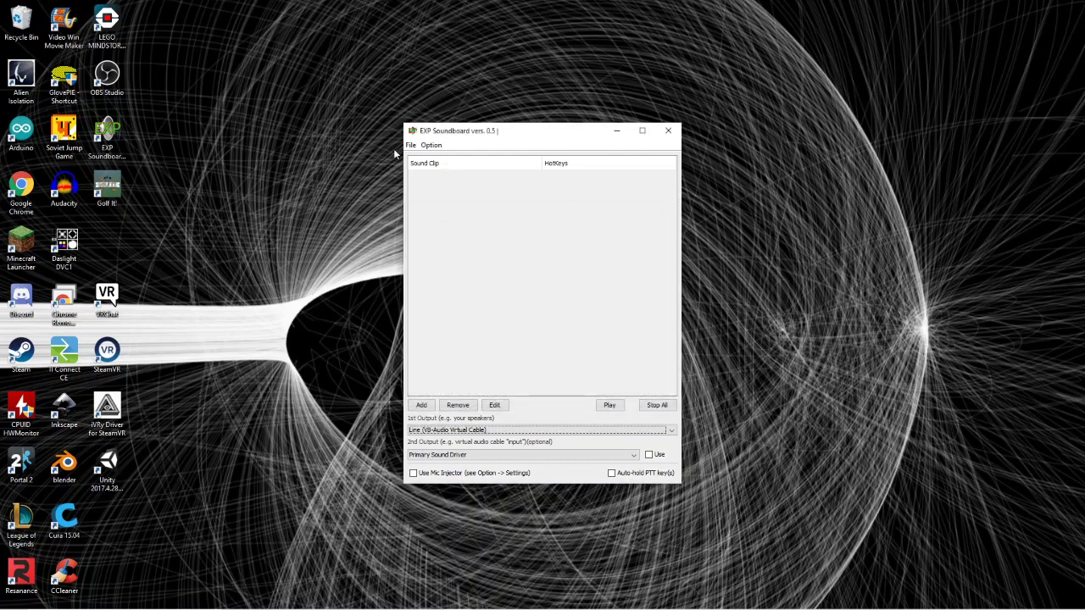
Start a new soundboard entry and choose zoinks.wav from the Music folder on the DATA (D:) drive as its sound clip
{"action": "left_click", "coordinate": [411, 146]}
{"action": "left_click", "coordinate": [411, 145]}
{"action": "left_click", "coordinate": [422, 406]}
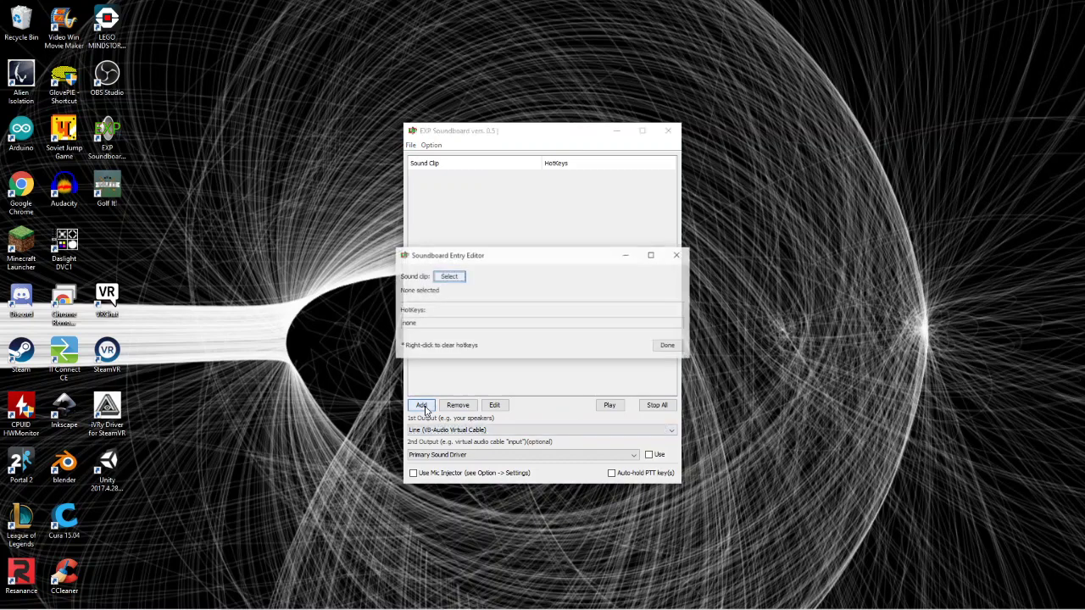
{"action": "left_click", "coordinate": [454, 280]}
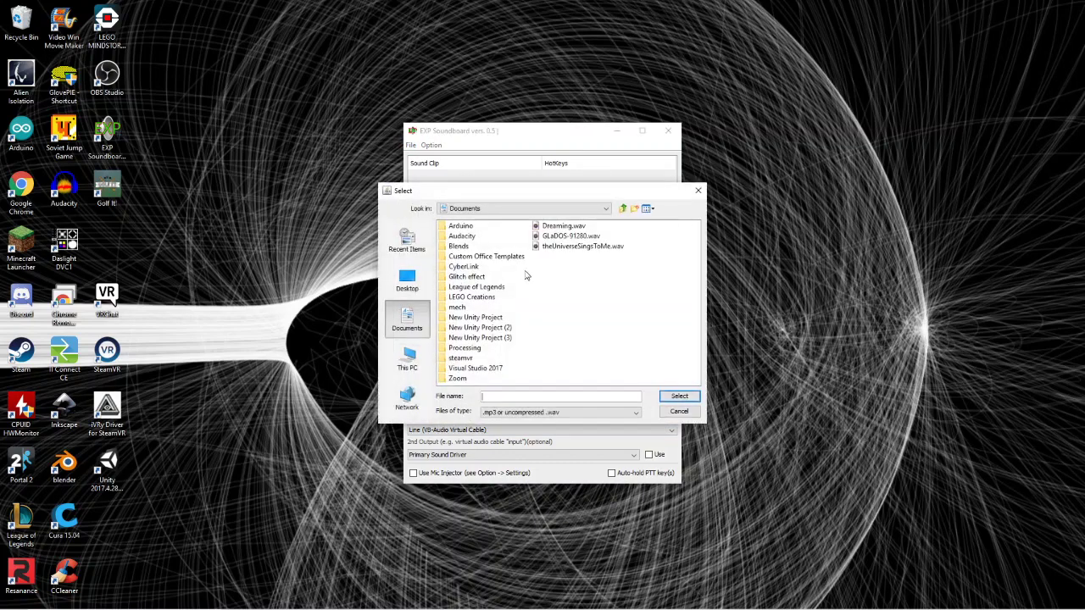
{"action": "left_click", "coordinate": [407, 358]}
{"action": "double_click", "coordinate": [464, 307]}
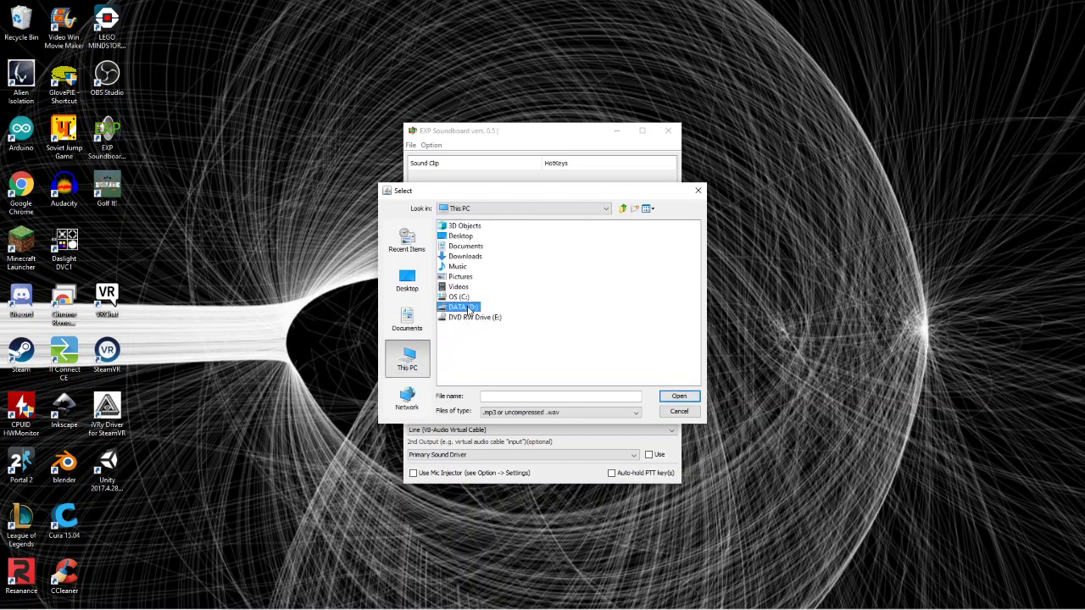
{"action": "double_click", "coordinate": [597, 297]}
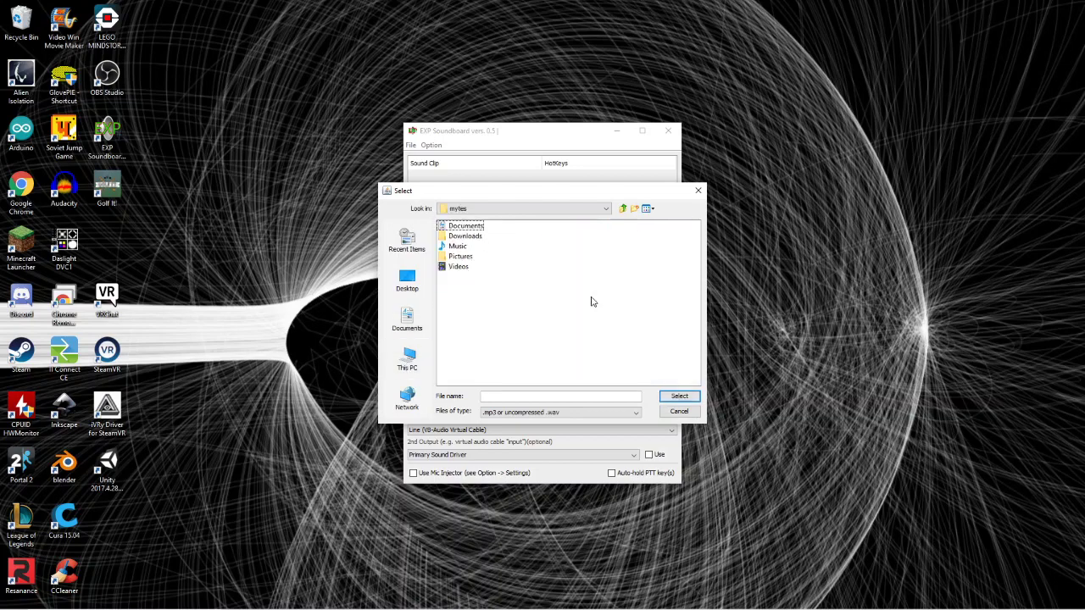
{"action": "double_click", "coordinate": [462, 246]}
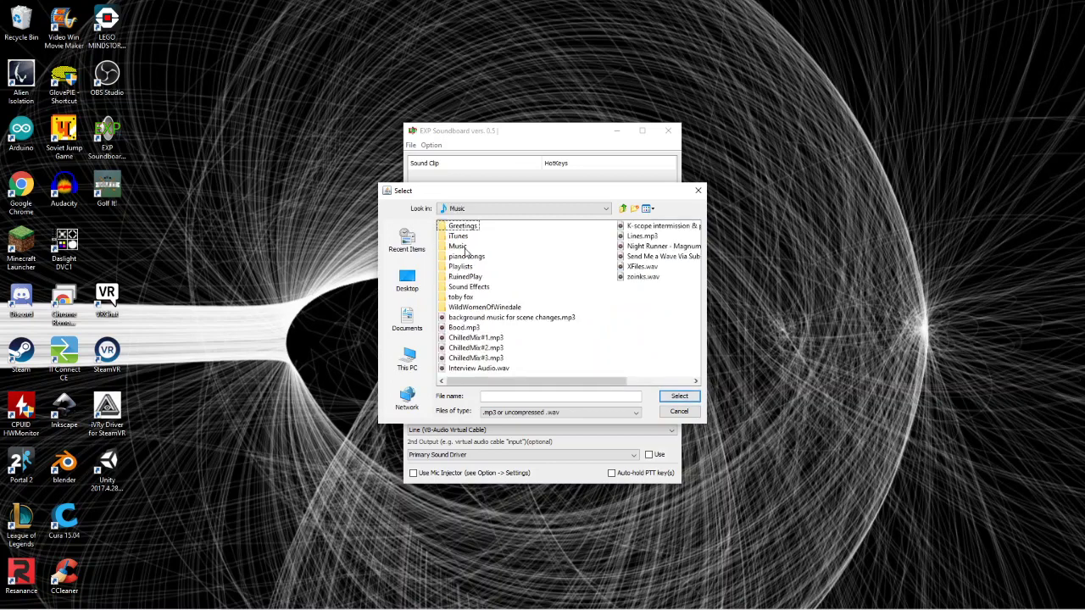
{"action": "left_click", "coordinate": [629, 277]}
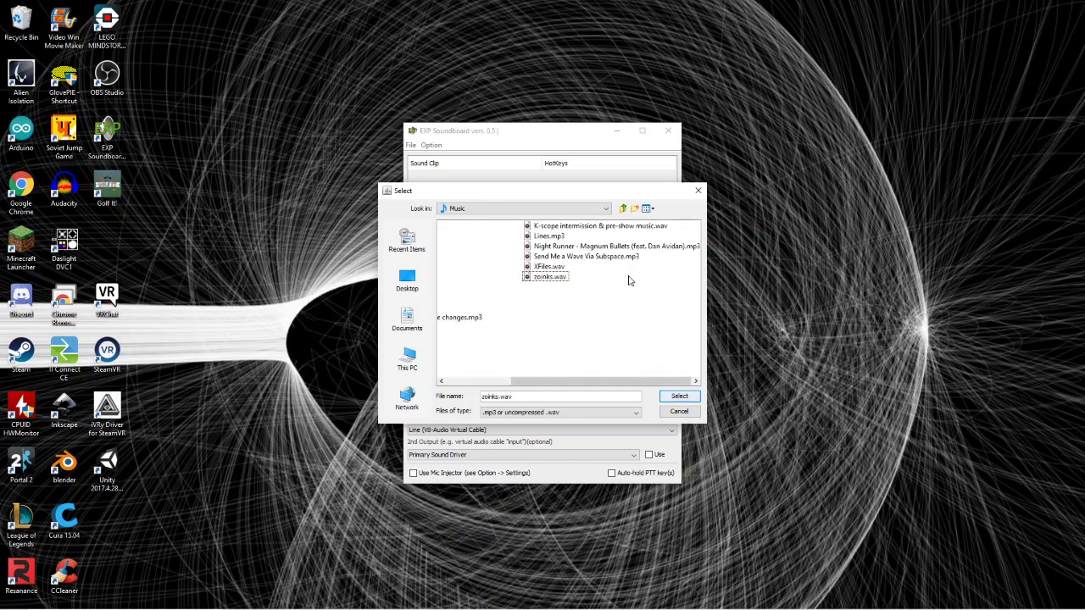
{"action": "double_click", "coordinate": [549, 281]}
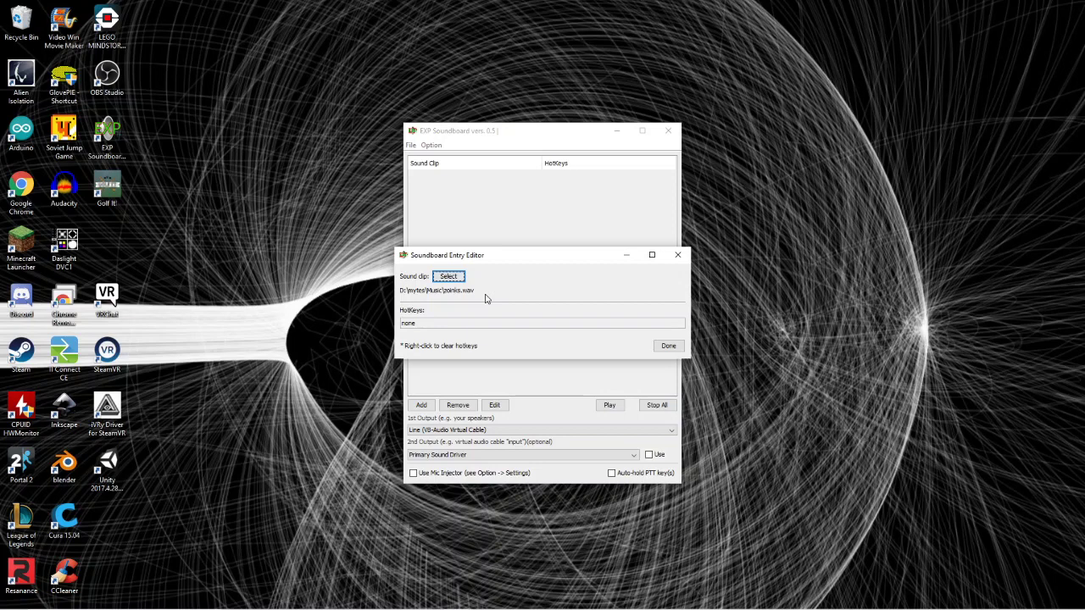
Assign NumPad 3 as the zoinks.wav clip's hotkey and finish the entry
{"action": "left_click", "coordinate": [427, 324]}
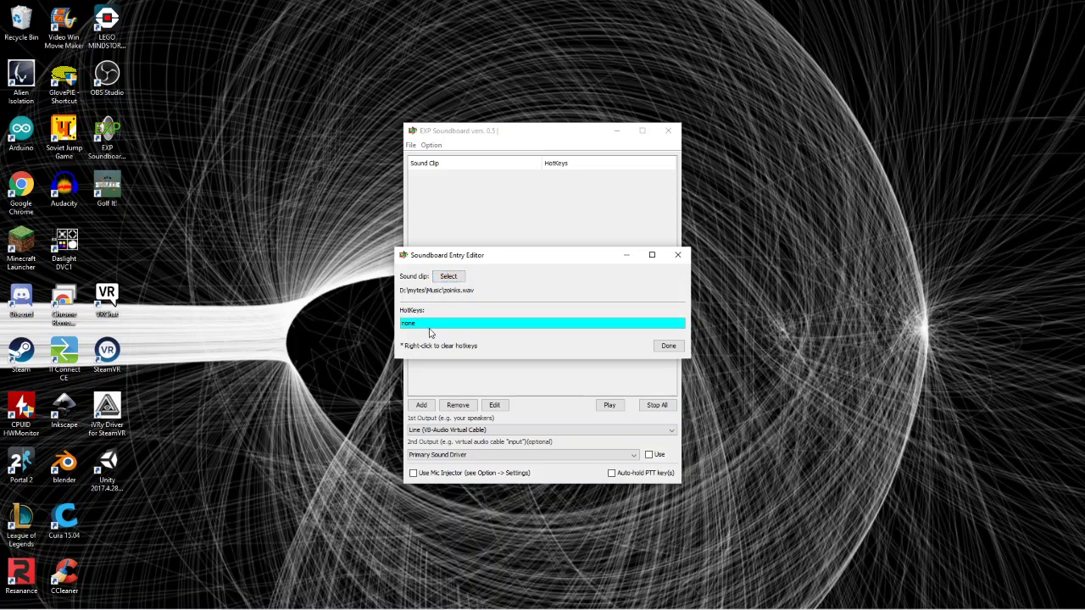
{"action": "key", "text": "KP_3"}
{"action": "left_click", "coordinate": [432, 334]}
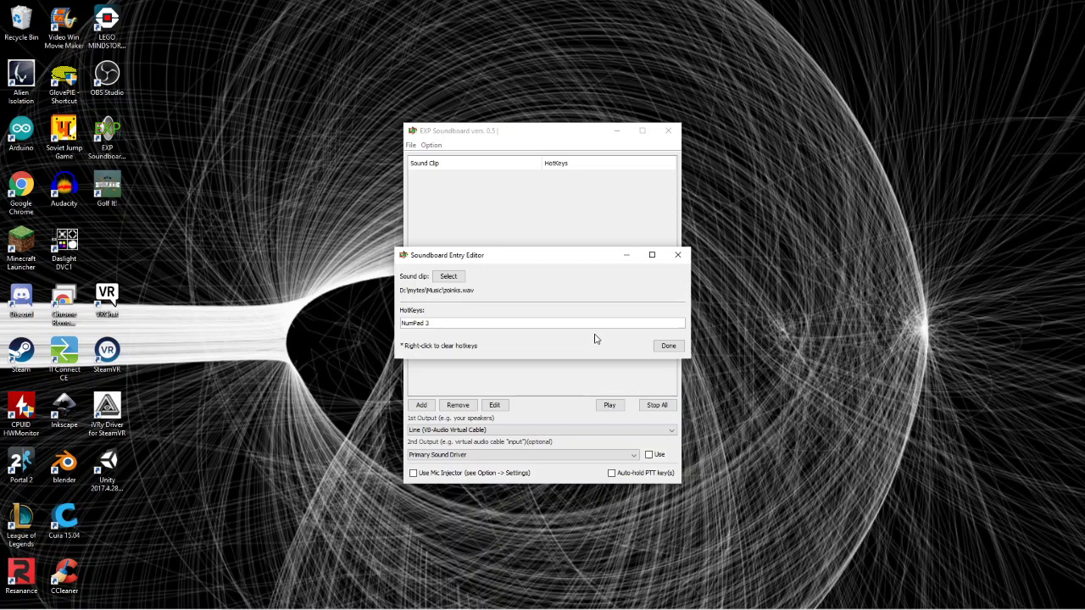
{"action": "left_click", "coordinate": [668, 346]}
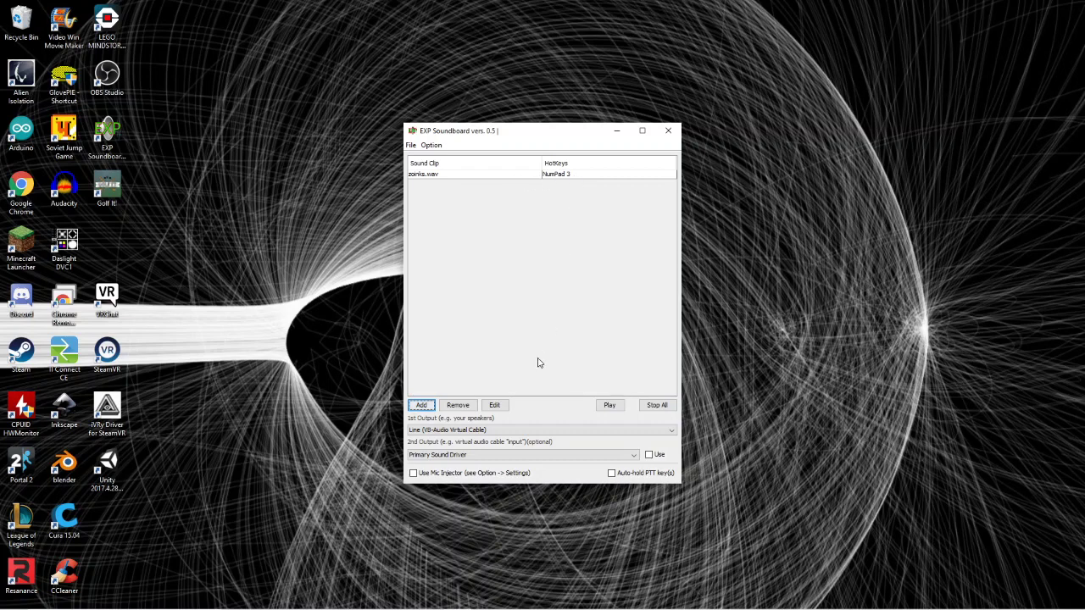
Adjust the Primary Output Gain slider in the audio gain controls and close them
{"action": "left_click", "coordinate": [431, 148]}
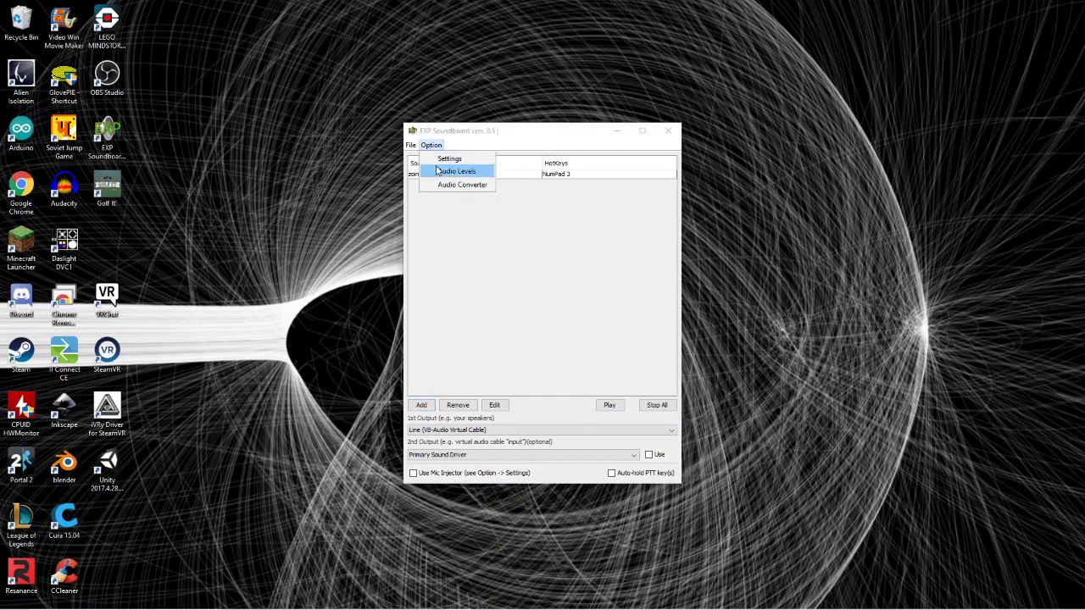
{"action": "left_click", "coordinate": [449, 171]}
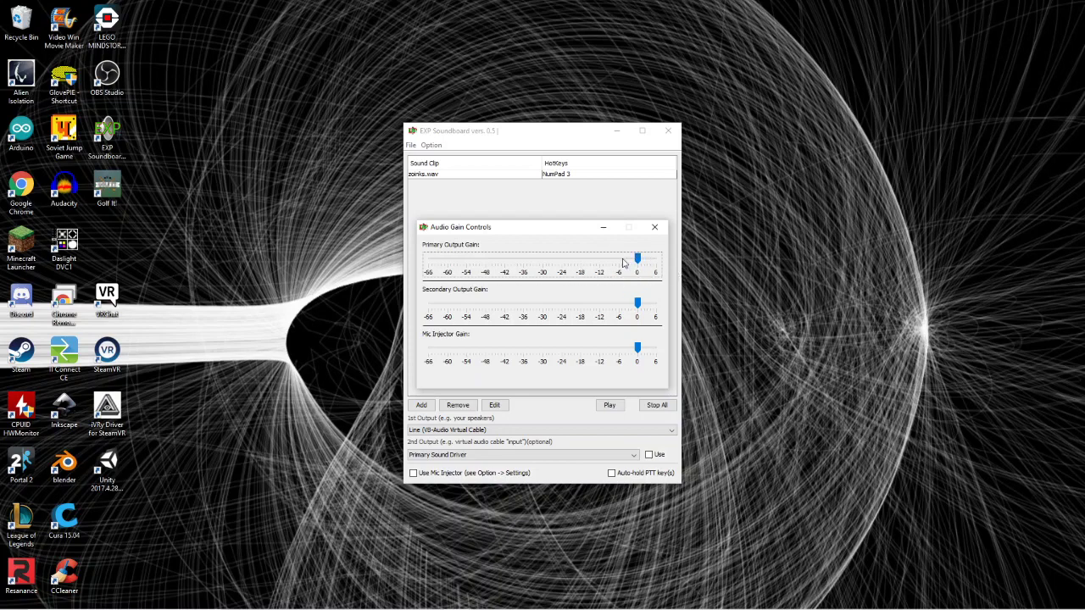
{"action": "mouse_move", "coordinate": [637, 260]}
{"action": "left_mouse_down"}
{"action": "mouse_move", "coordinate": [663, 261]}
{"action": "mouse_move", "coordinate": [641, 274]}
{"action": "left_mouse_up"}
{"action": "left_click", "coordinate": [654, 227]}
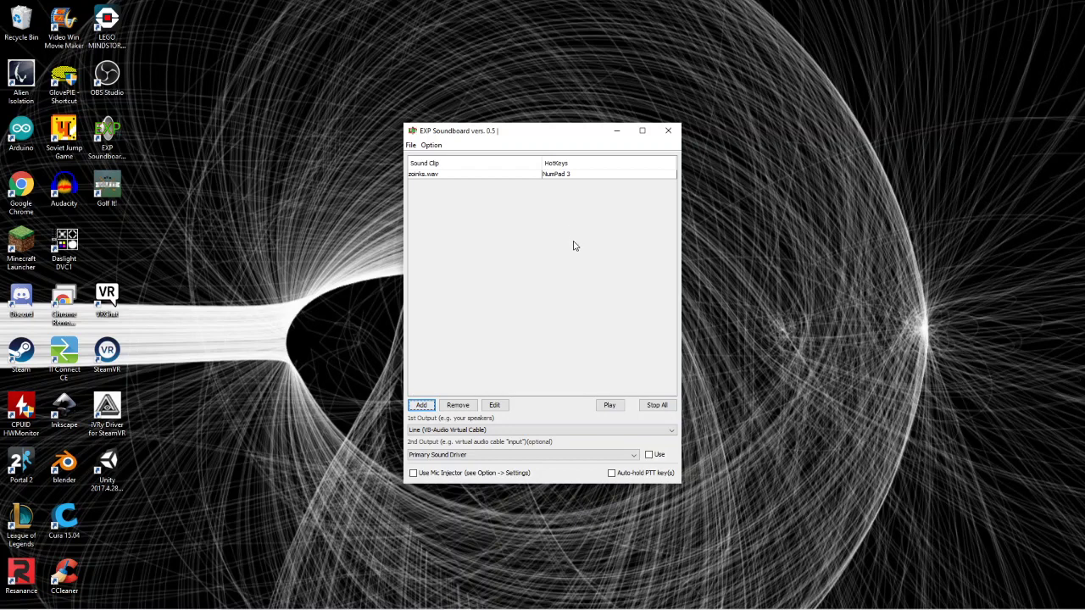
Select the zoinks.wav clip in the soundboard list and play it twice
{"action": "left_click", "coordinate": [577, 175]}
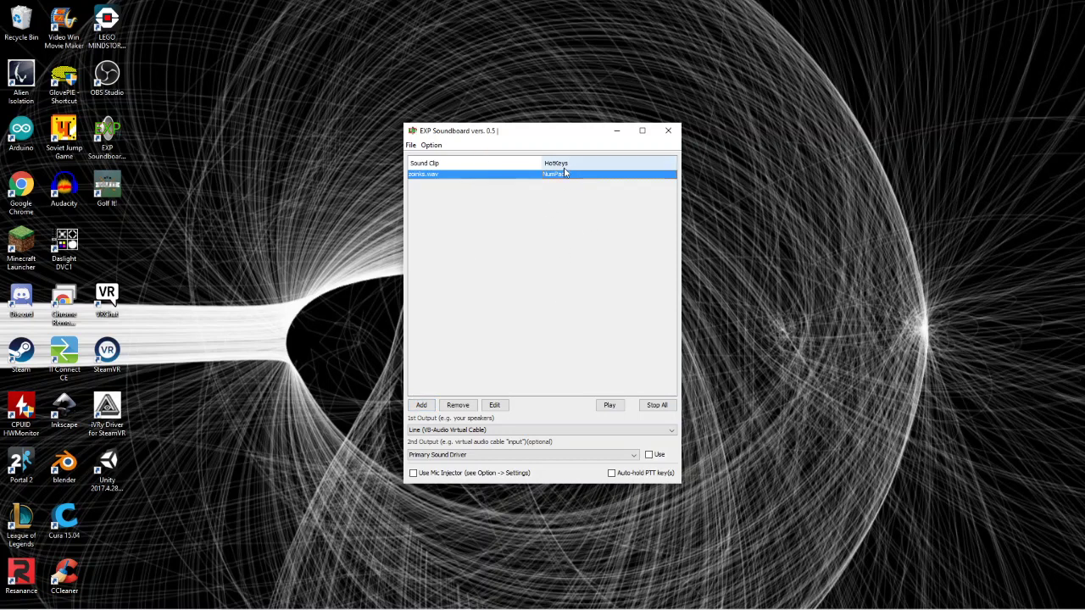
{"action": "left_click", "coordinate": [612, 413]}
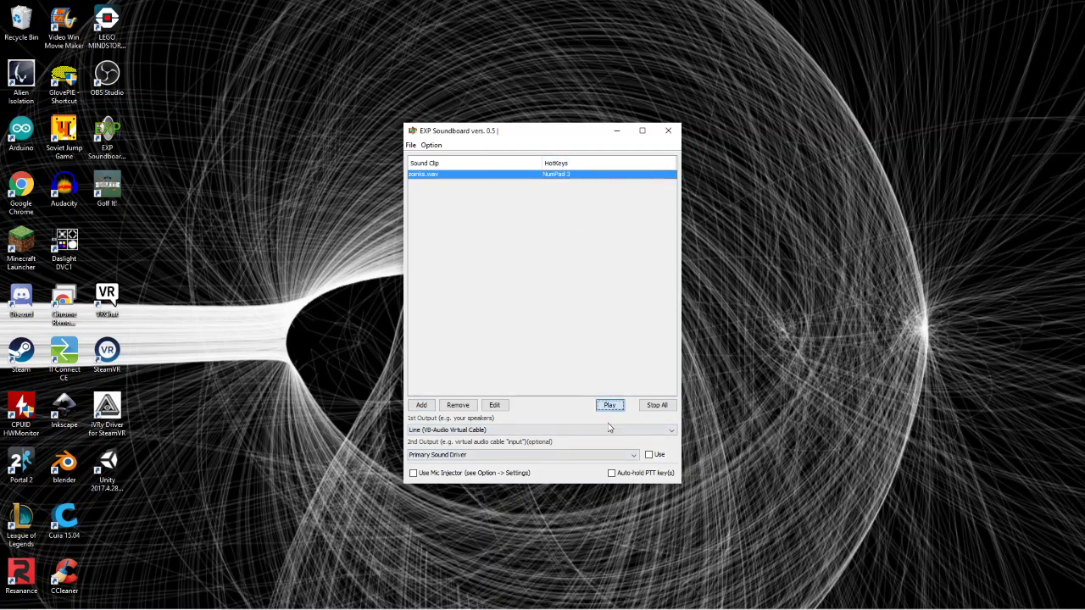
{"action": "left_click", "coordinate": [611, 413]}
Switch to Sticky Notes, replace the note's text with "i had 3 dogs", and close the note
{"action": "mouse_move", "coordinate": [453, 605]}
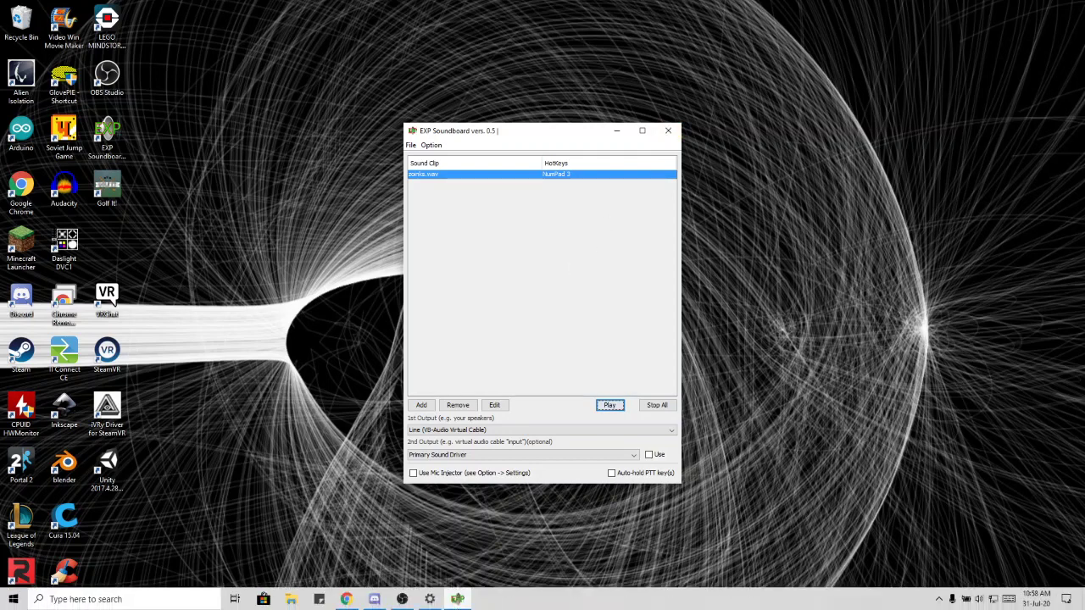
{"action": "left_click", "coordinate": [320, 602]}
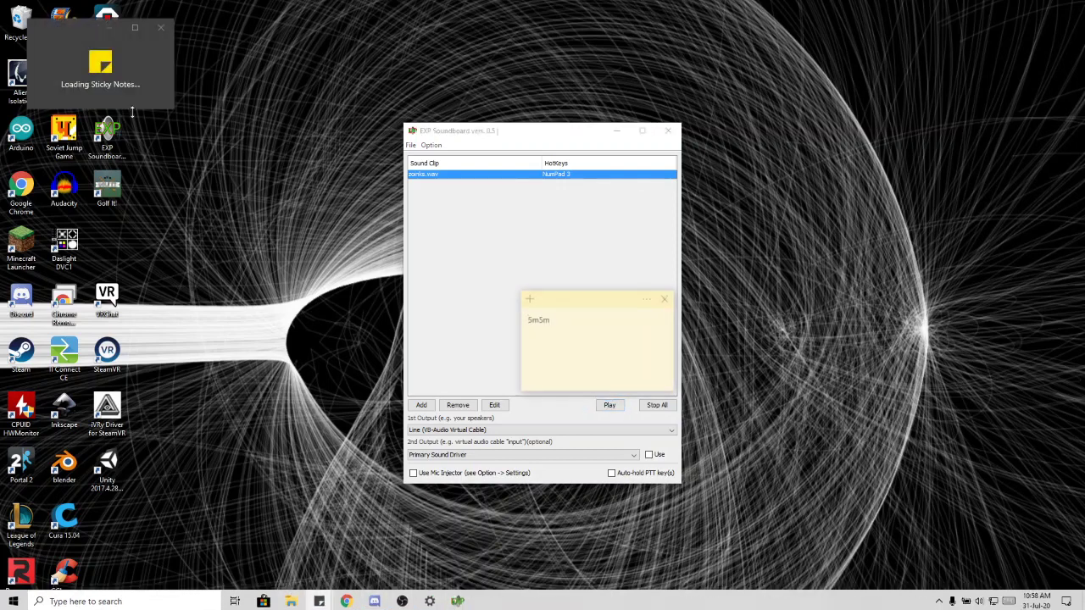
{"action": "key", "text": "ctrl+a"}
{"action": "key", "text": "BackSpace"}
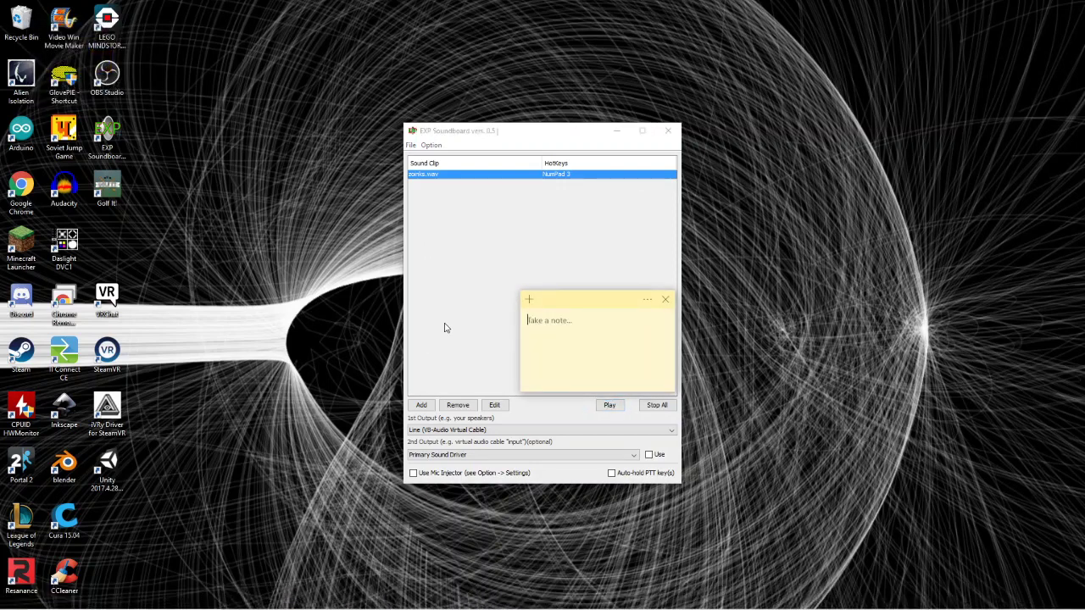
{"action": "type", "text": "i"}
{"action": "type", "text": "had 3 dogs"}
{"action": "left_click", "coordinate": [667, 300]}
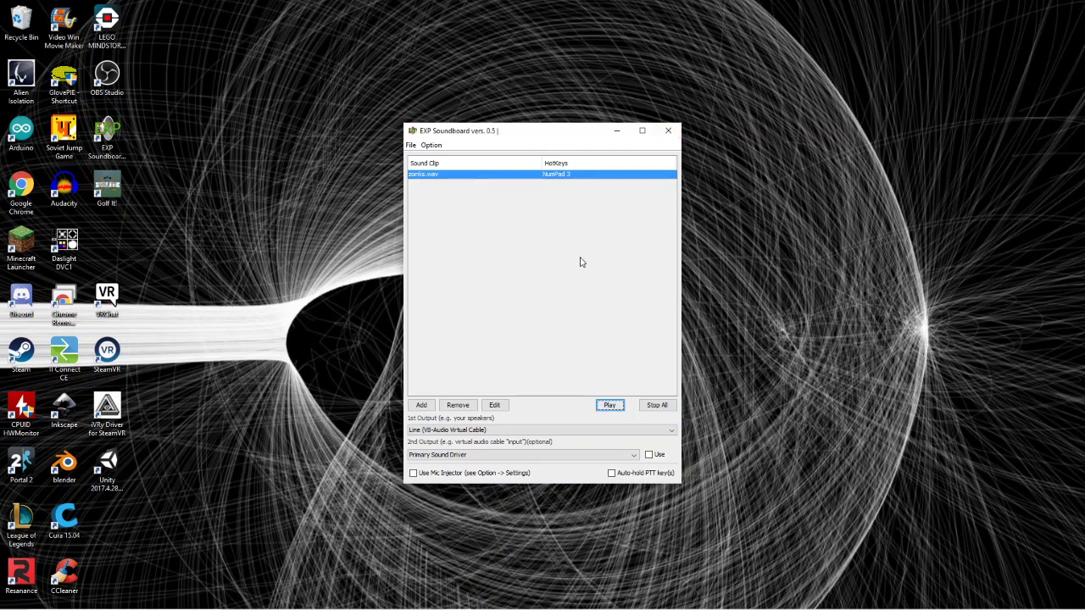
Remove the zoinks.wav clip from the soundboard list
{"action": "left_click", "coordinate": [413, 147]}
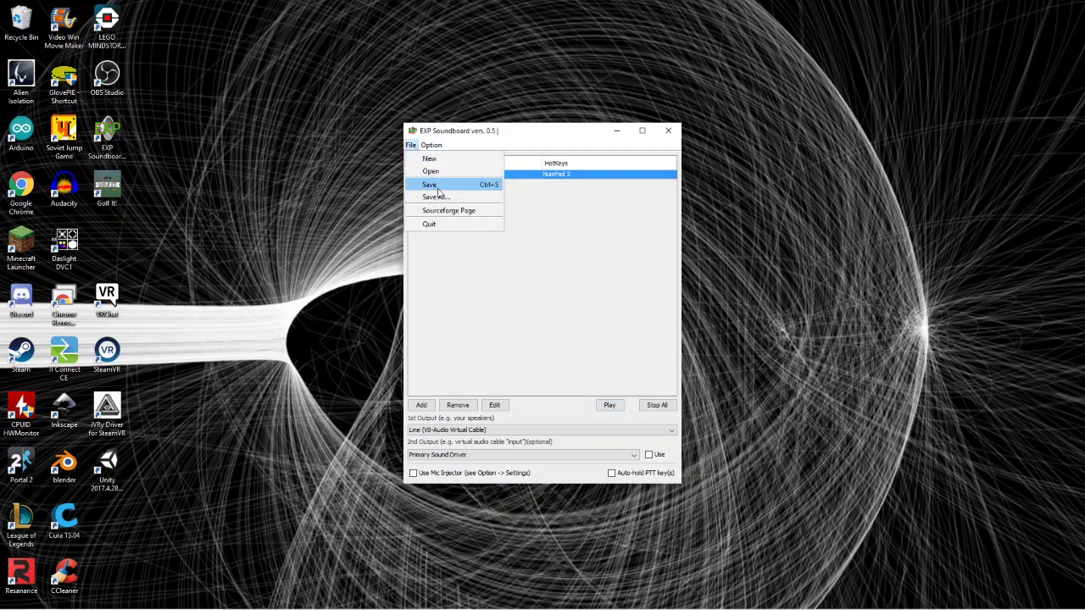
{"action": "left_click", "coordinate": [547, 189]}
{"action": "left_click", "coordinate": [456, 406]}
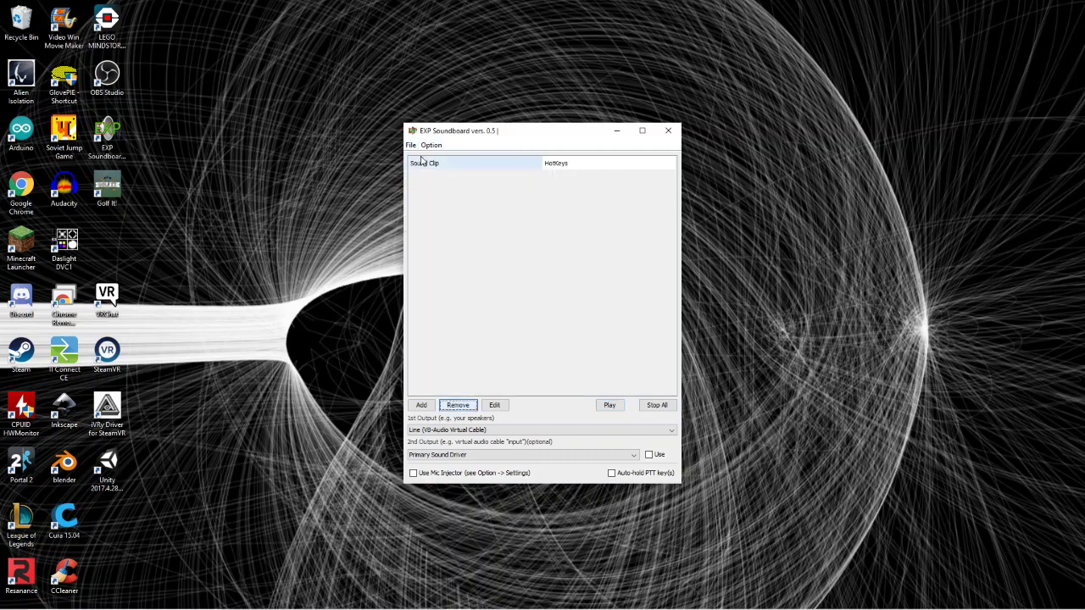
Open the saved soundboard file List1.json from the Documents folder and look through its clips and hotkeys
{"action": "left_click", "coordinate": [409, 146]}
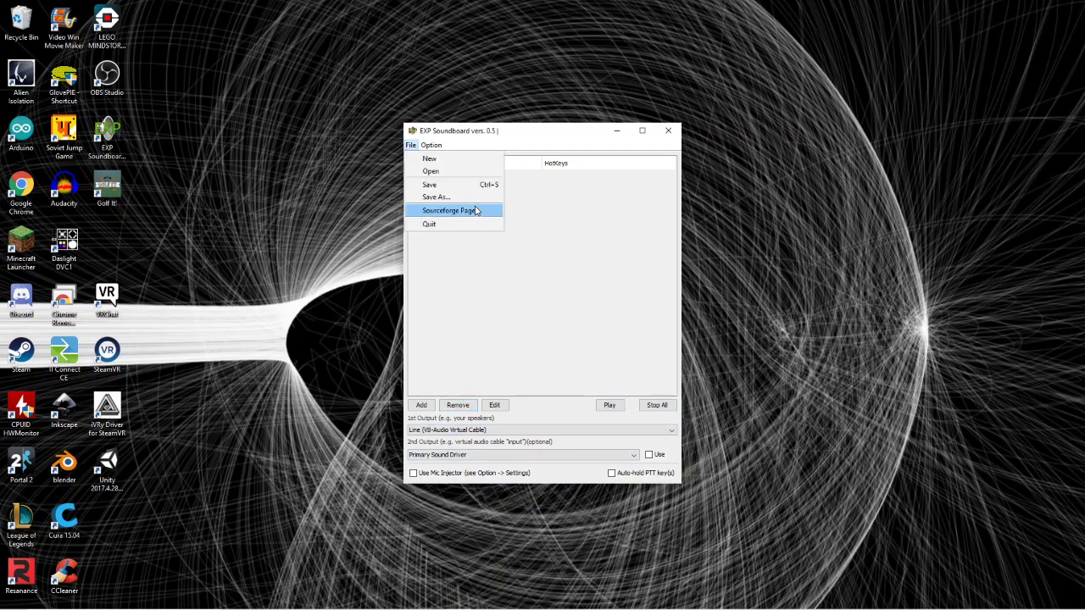
{"action": "left_click", "coordinate": [449, 172]}
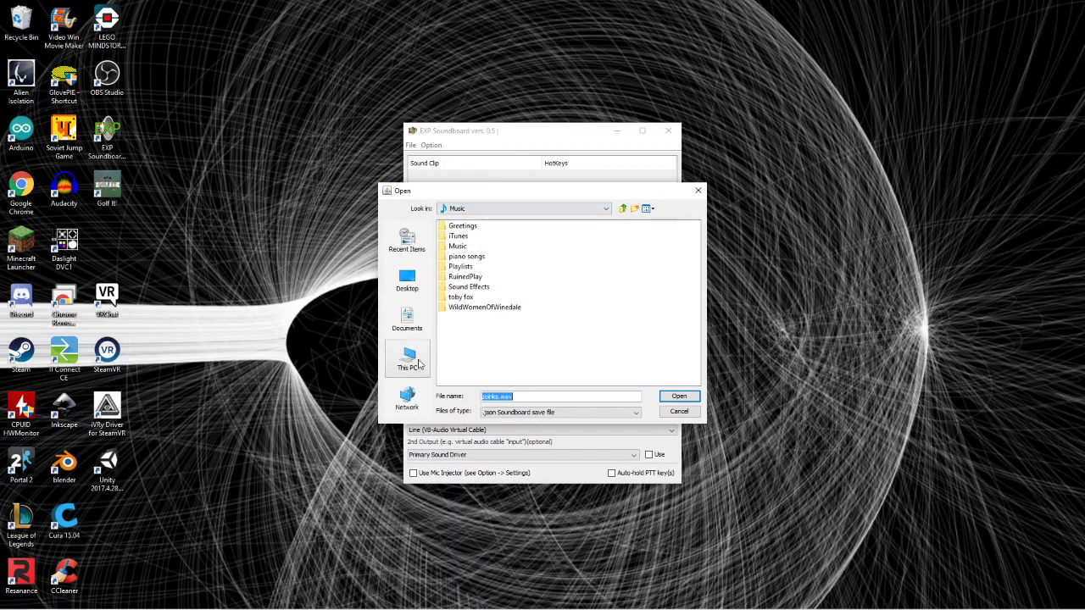
{"action": "left_click", "coordinate": [415, 334]}
{"action": "double_click", "coordinate": [553, 227]}
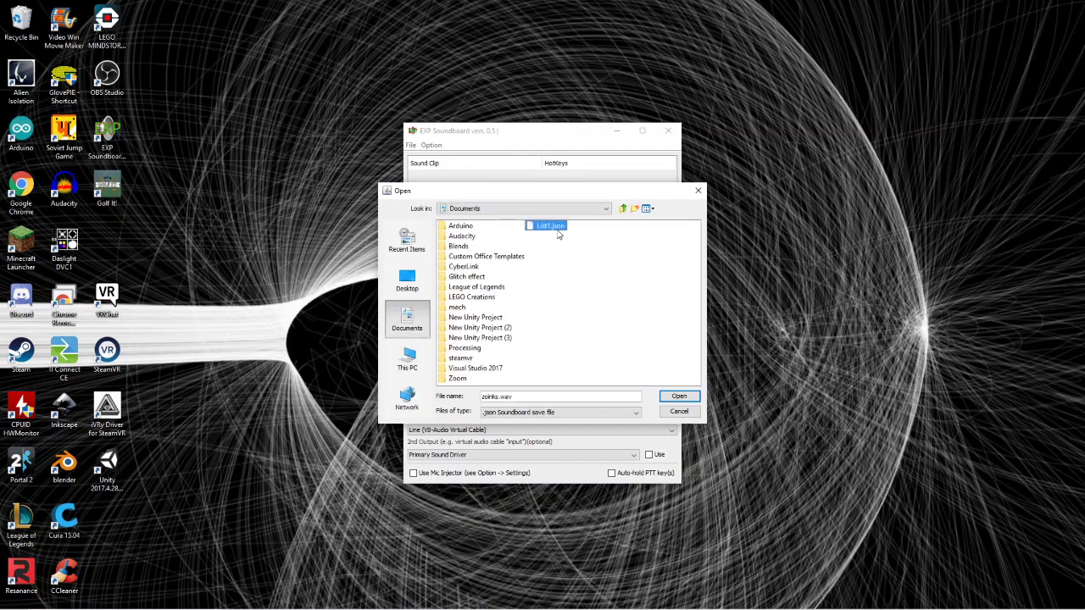
{"action": "scroll", "coordinate": [558, 237], "scroll_direction": "up", "scroll_amount": 4}
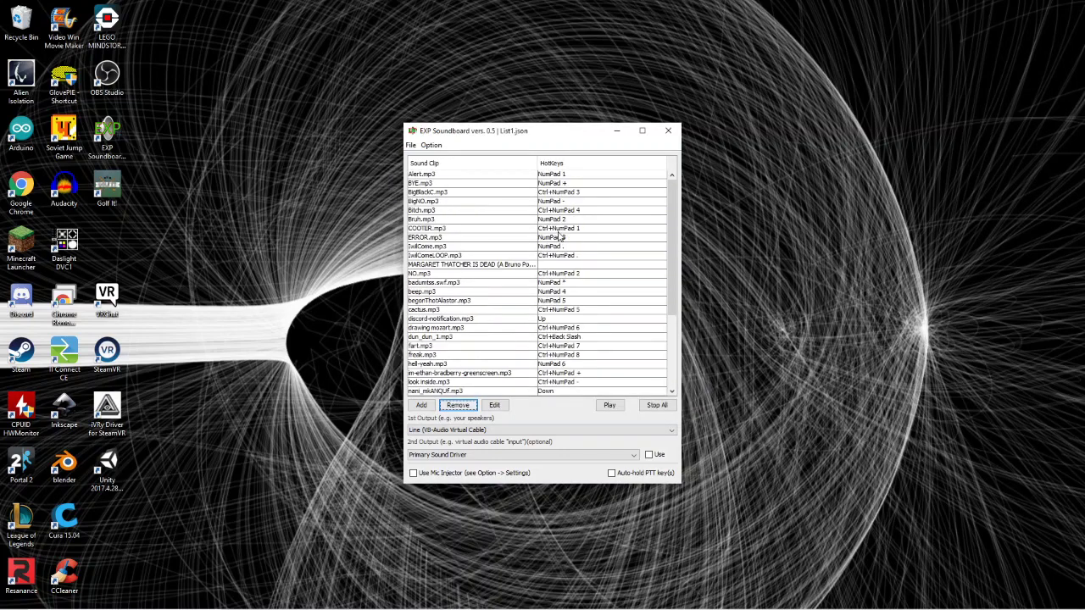
{"action": "scroll", "coordinate": [559, 237], "scroll_direction": "down", "scroll_amount": 2}
{"action": "scroll", "coordinate": [559, 237], "scroll_direction": "up", "scroll_amount": 2}
Clear the hotkey of the dieBuddy.wav clip and reassign it to Ctrl+Equals in the entry editor
{"action": "scroll", "coordinate": [573, 182], "scroll_direction": "down", "scroll_amount": 4}
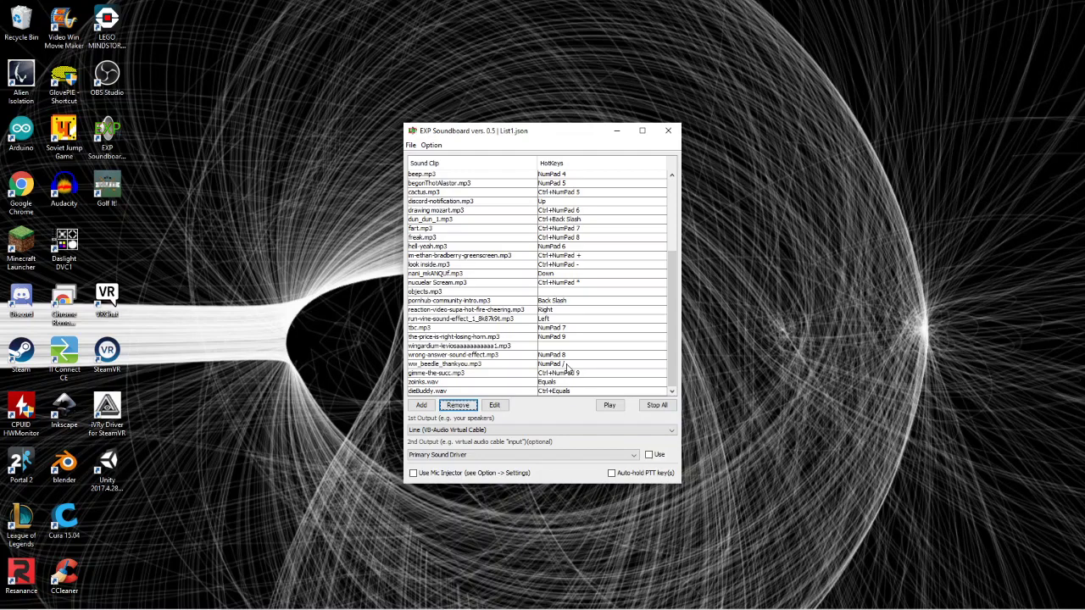
{"action": "left_click", "coordinate": [549, 392]}
{"action": "left_click", "coordinate": [500, 408]}
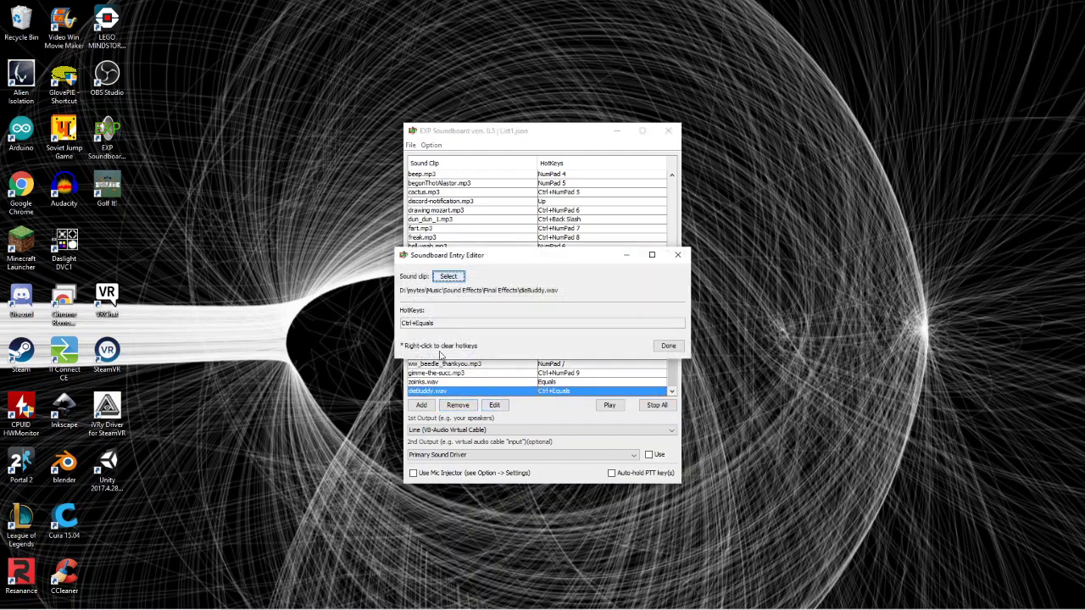
{"action": "right_click", "coordinate": [446, 324]}
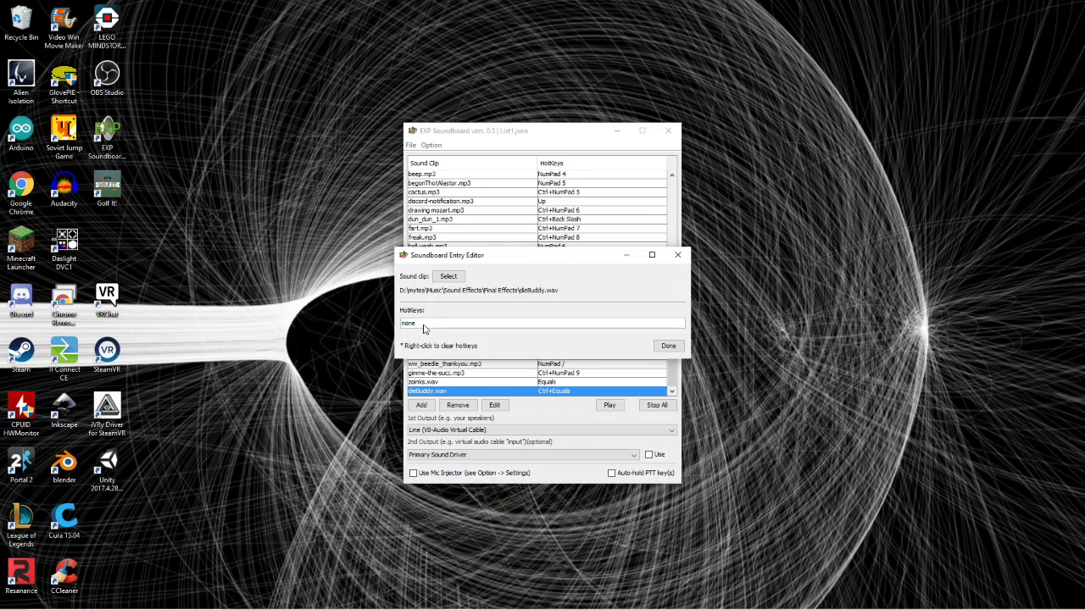
{"action": "left_click", "coordinate": [424, 326]}
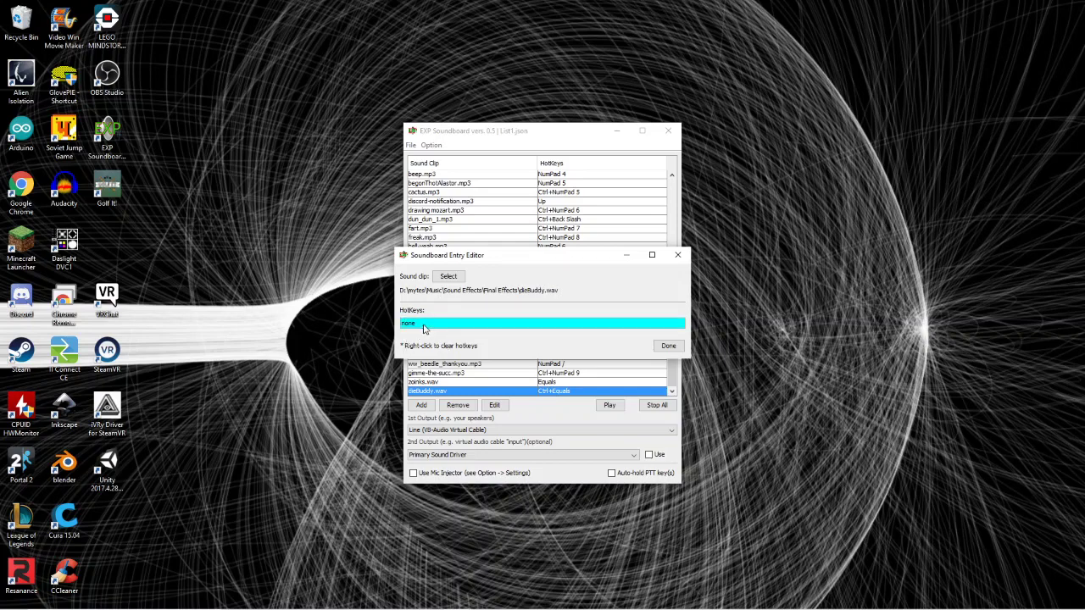
{"action": "key", "text": "ctrl+equal"}
{"action": "left_click", "coordinate": [665, 347]}
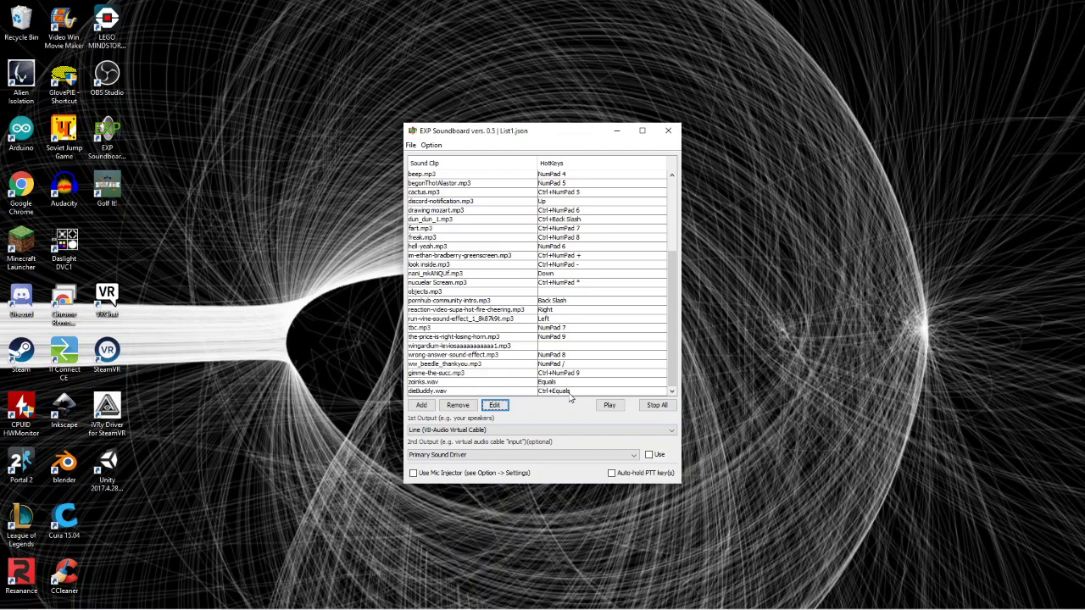
Enlarge the soundboard window to fit the whole clip list and save the soundboard
{"action": "scroll", "coordinate": [543, 305], "scroll_direction": "up", "scroll_amount": 5}
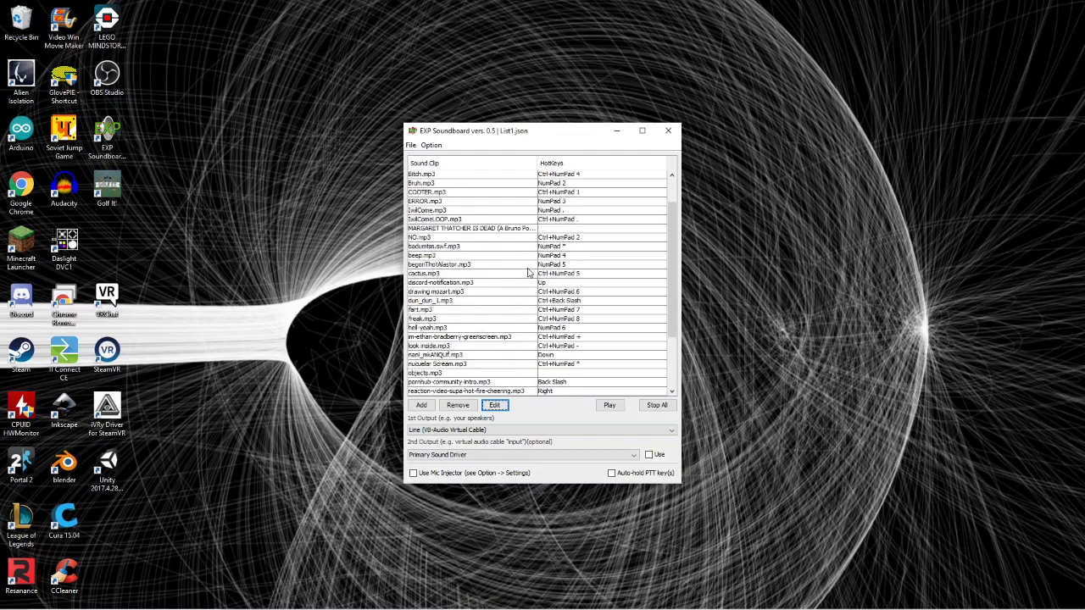
{"action": "left_click_drag", "start_coordinate": [683, 477], "coordinate": [846, 602]}
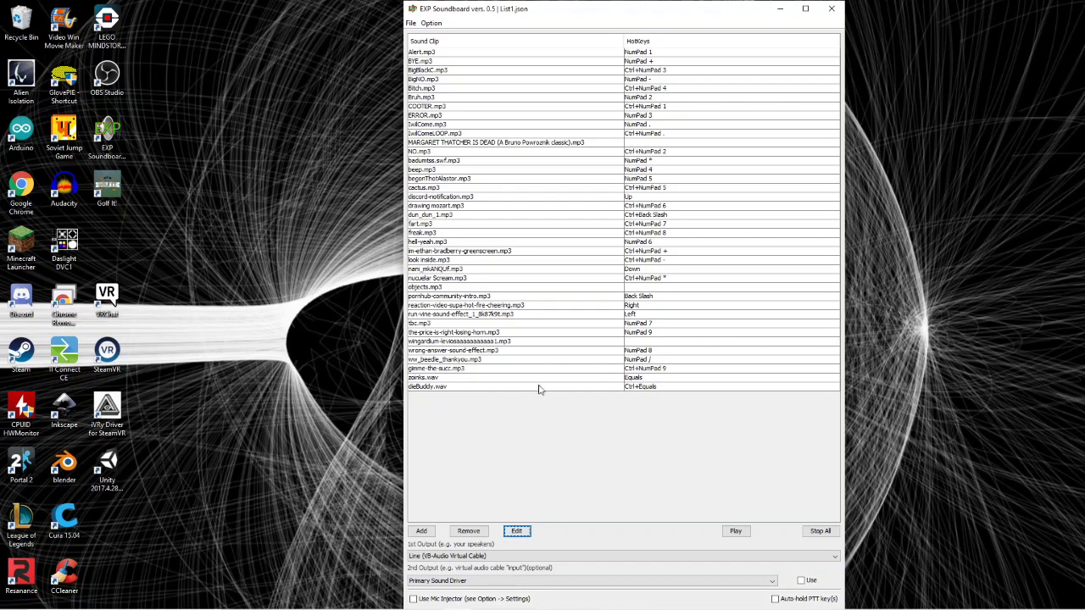
{"action": "left_click", "coordinate": [412, 24]}
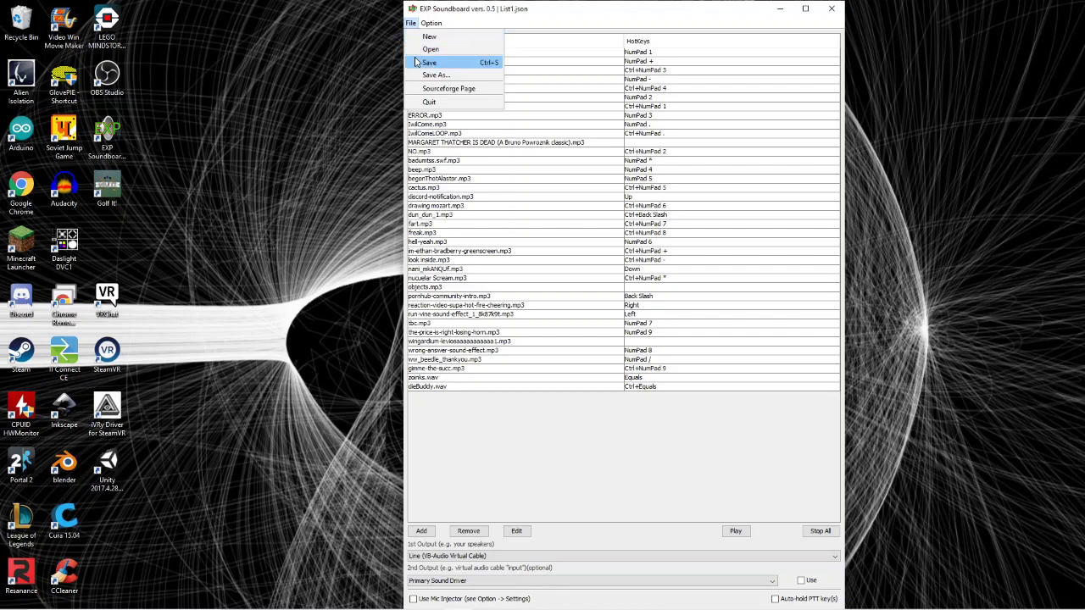
{"action": "left_click", "coordinate": [416, 62]}
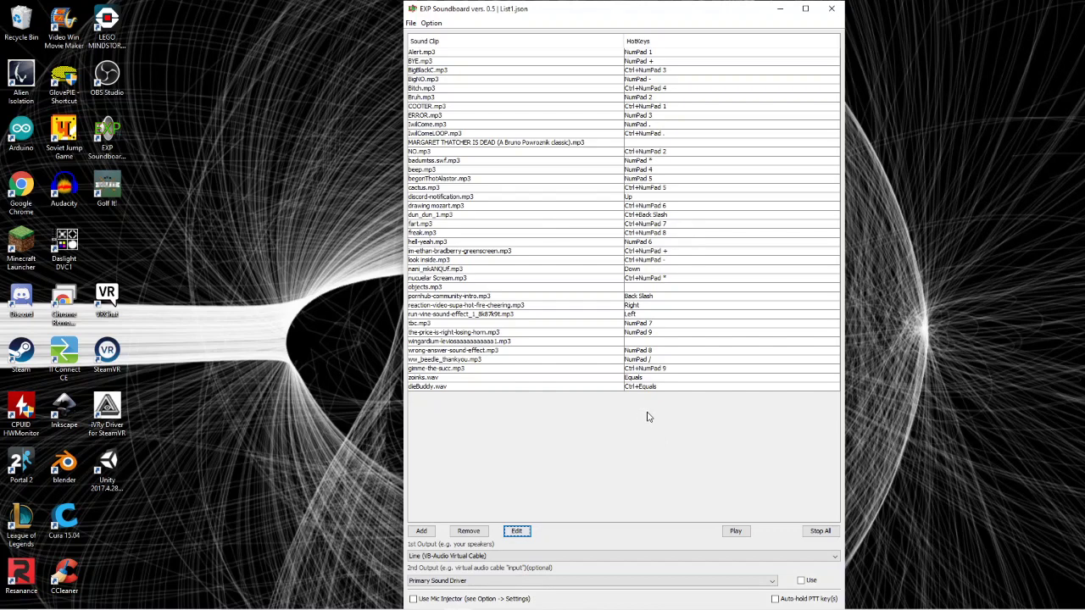
Switch to Discord, choose Push to Talk as the input mode with M as its shortcut, and minimize the window
{"action": "mouse_move", "coordinate": [520, 605]}
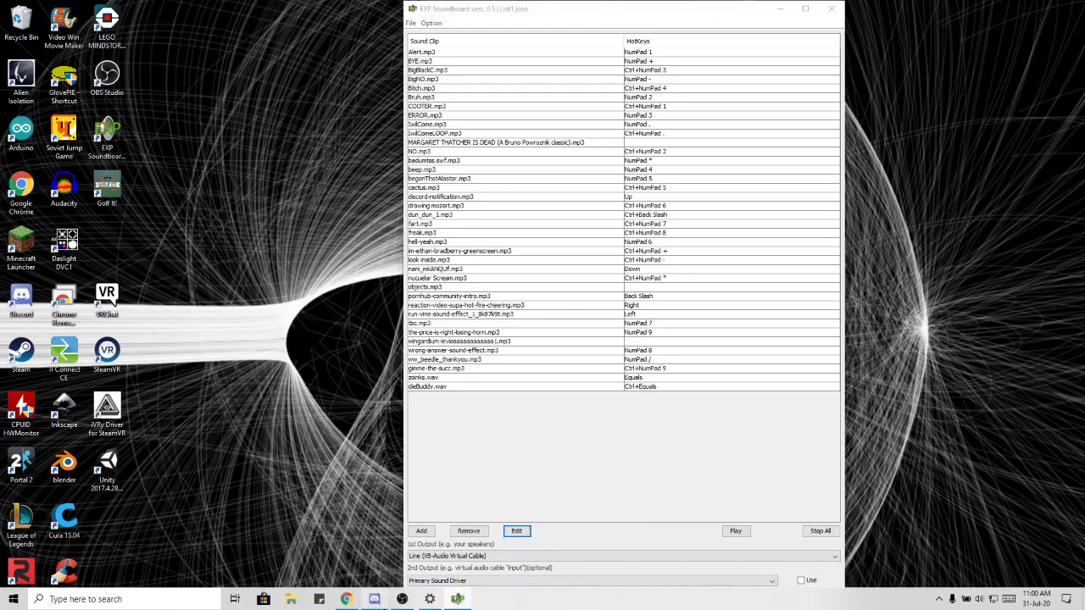
{"action": "left_click", "coordinate": [374, 599]}
{"action": "left_click", "coordinate": [452, 342]}
{"action": "left_click", "coordinate": [456, 400]}
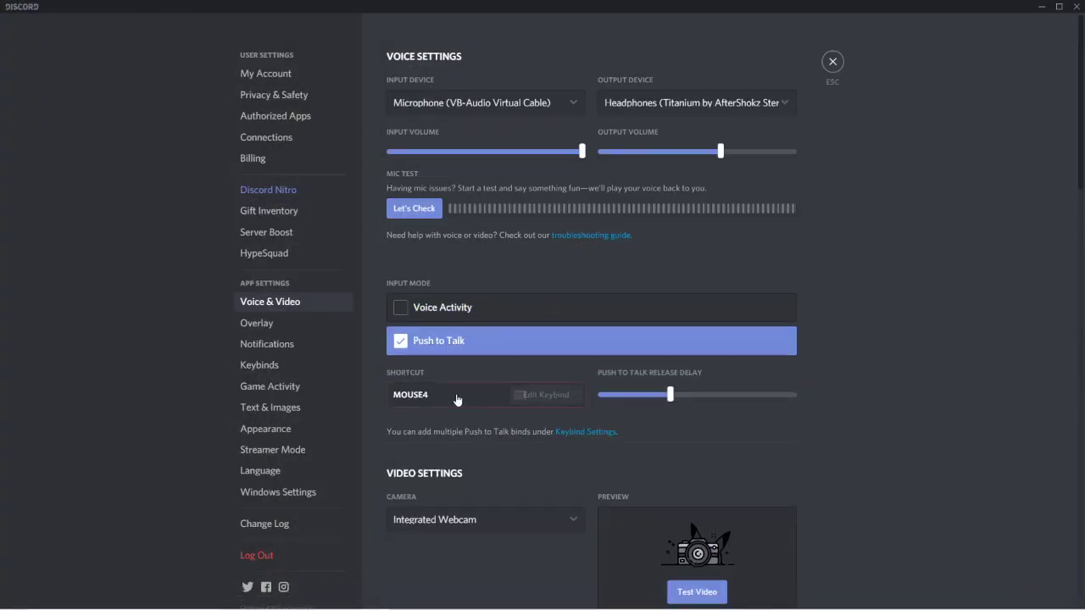
{"action": "left_click", "coordinate": [457, 398]}
{"action": "key", "text": "m"}
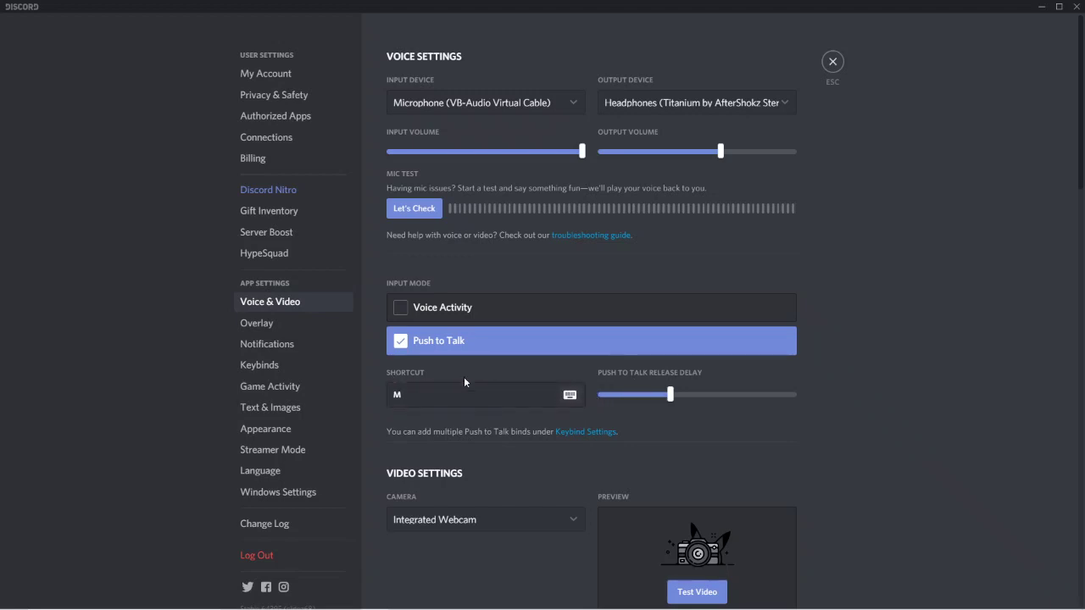
{"action": "left_click", "coordinate": [1039, 6]}
Set the soundboard's VoIP 'Push To Talk' key to M and enable Auto-hold PTT key(s)
{"action": "left_click", "coordinate": [434, 24]}
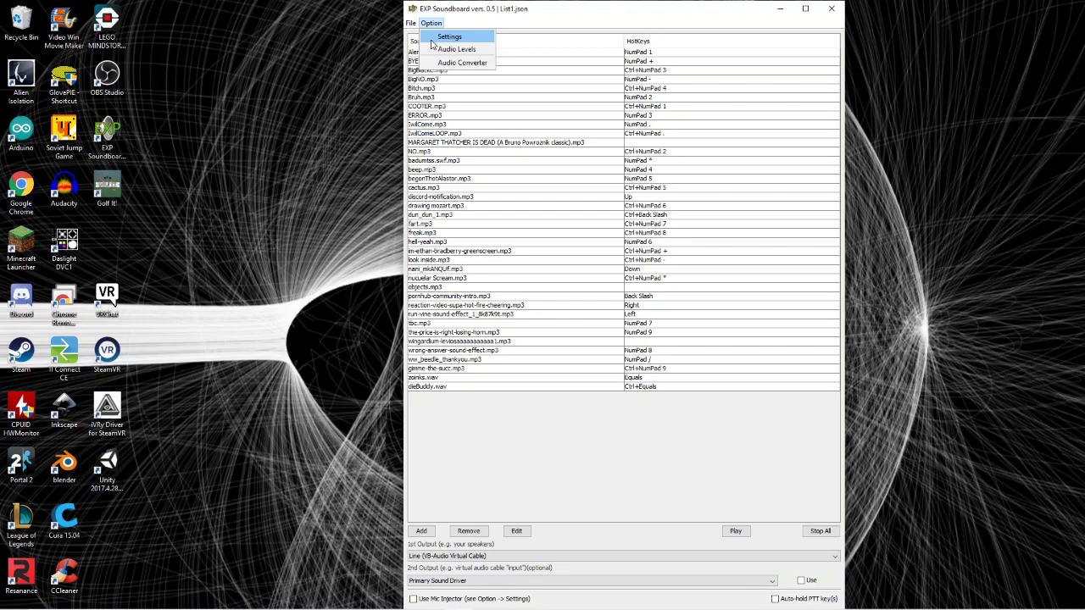
{"action": "left_click", "coordinate": [432, 41]}
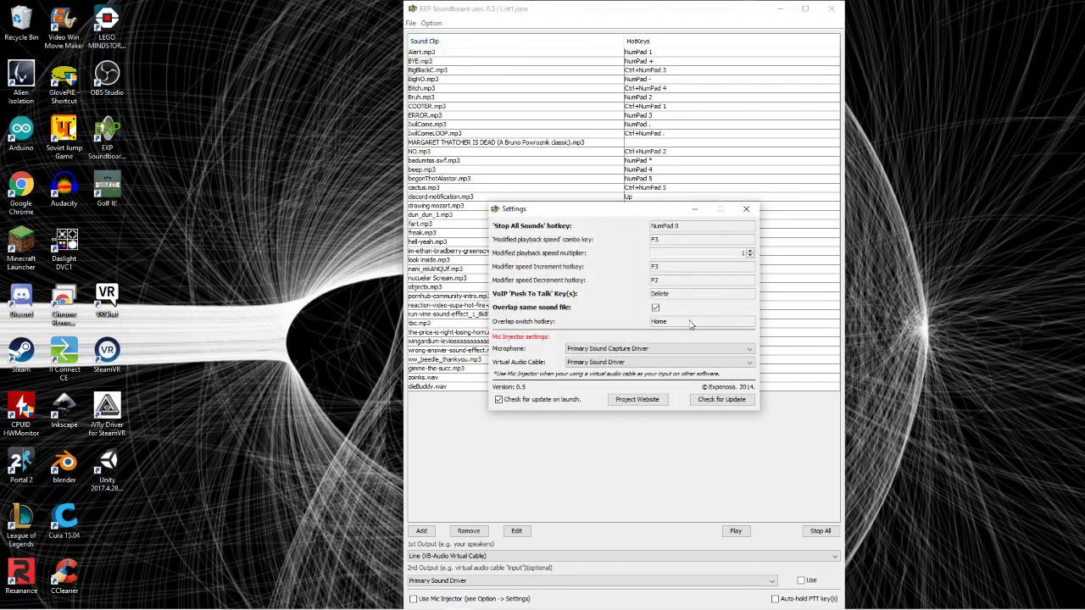
{"action": "left_click", "coordinate": [678, 296]}
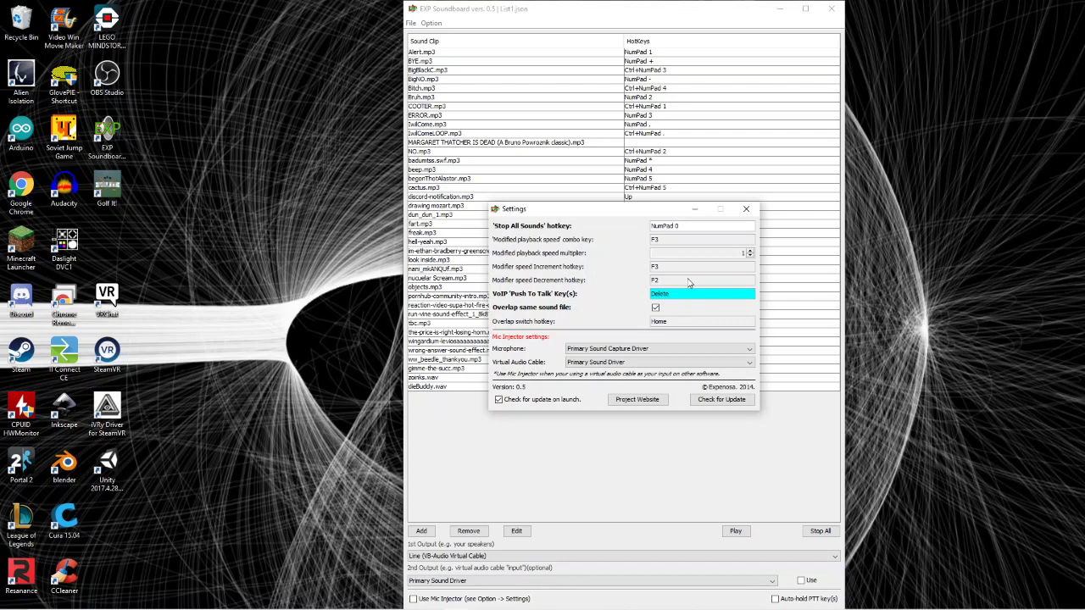
{"action": "key", "text": "m"}
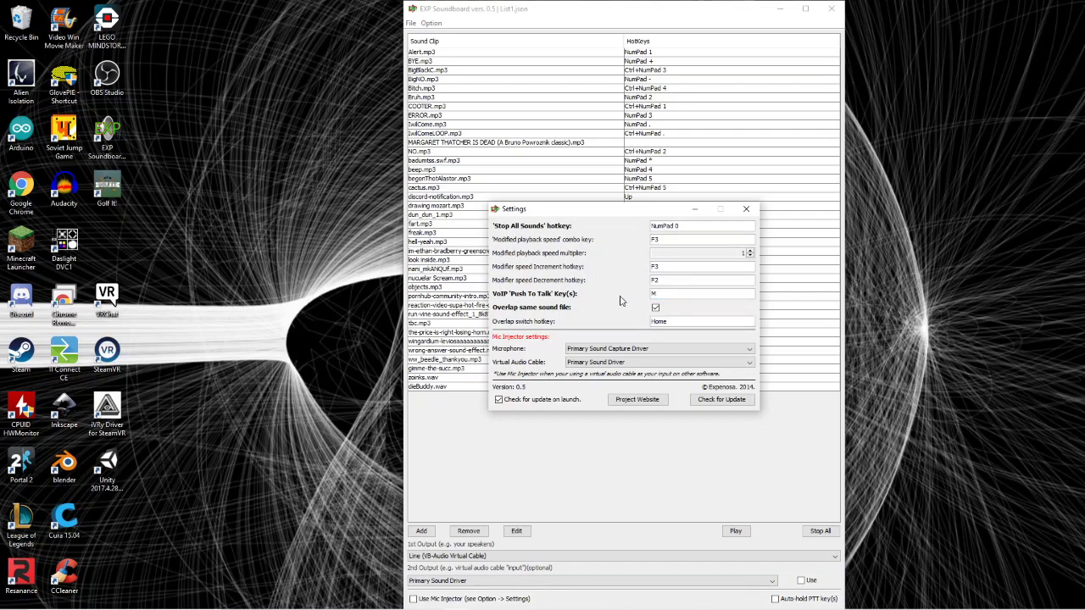
{"action": "left_click", "coordinate": [746, 208]}
{"action": "left_click", "coordinate": [812, 600]}
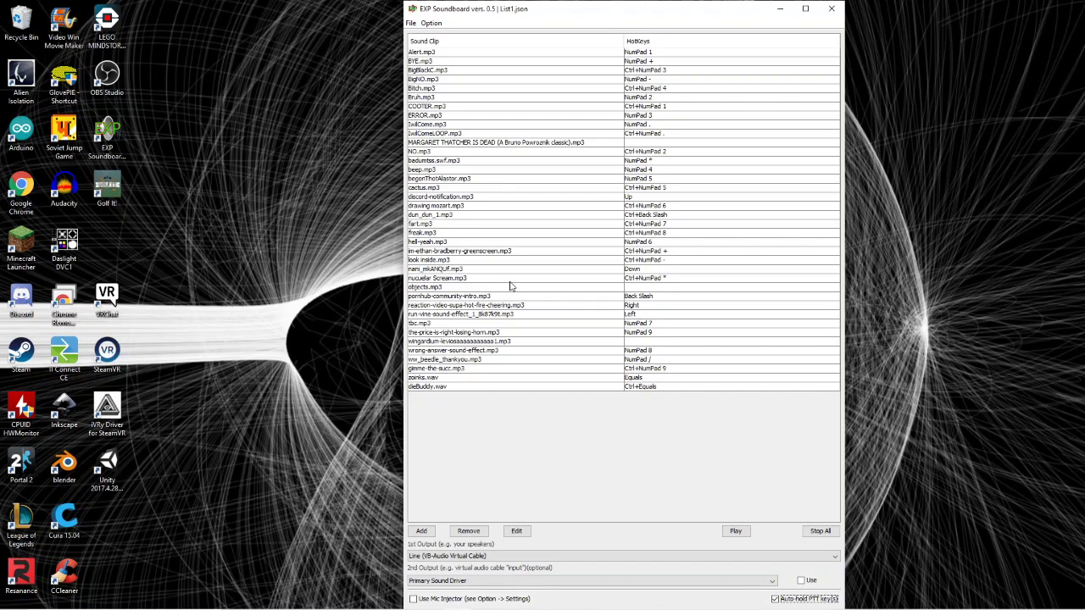
Switch to Sticky Notes, replace the note's text with "6", and close the note
{"action": "mouse_move", "coordinate": [385, 606]}
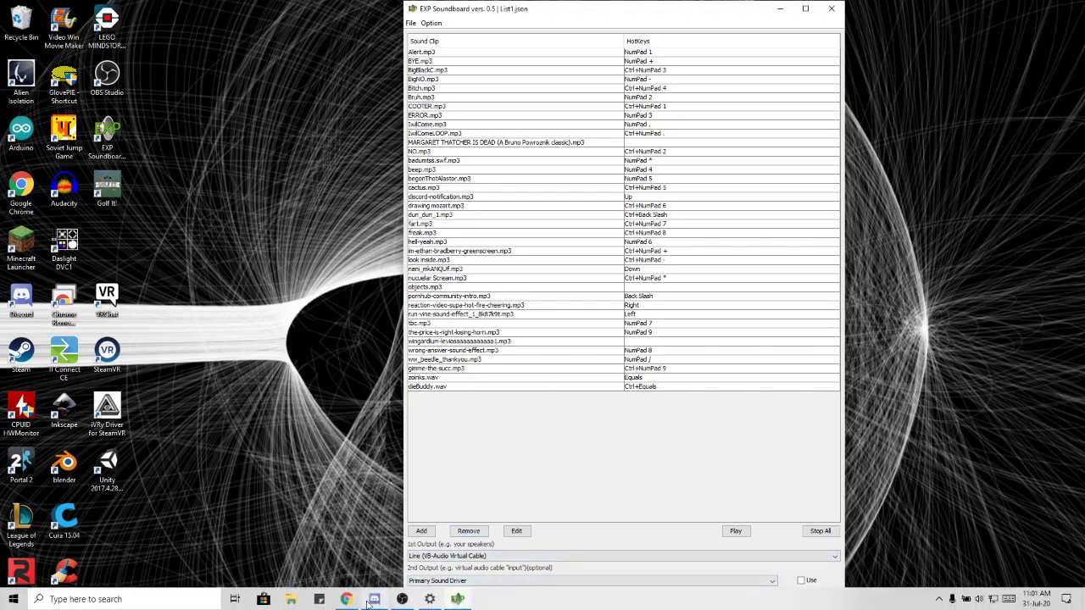
{"action": "left_click", "coordinate": [319, 599]}
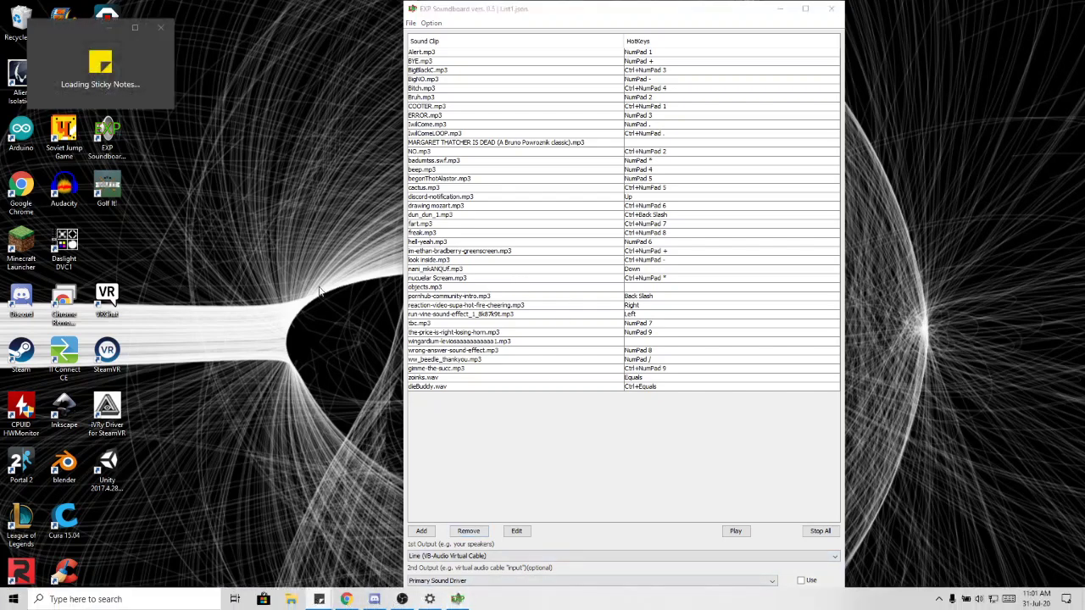
{"action": "double_click", "coordinate": [560, 320]}
{"action": "key", "text": "ctrl+a"}
{"action": "key", "text": "BackSpace"}
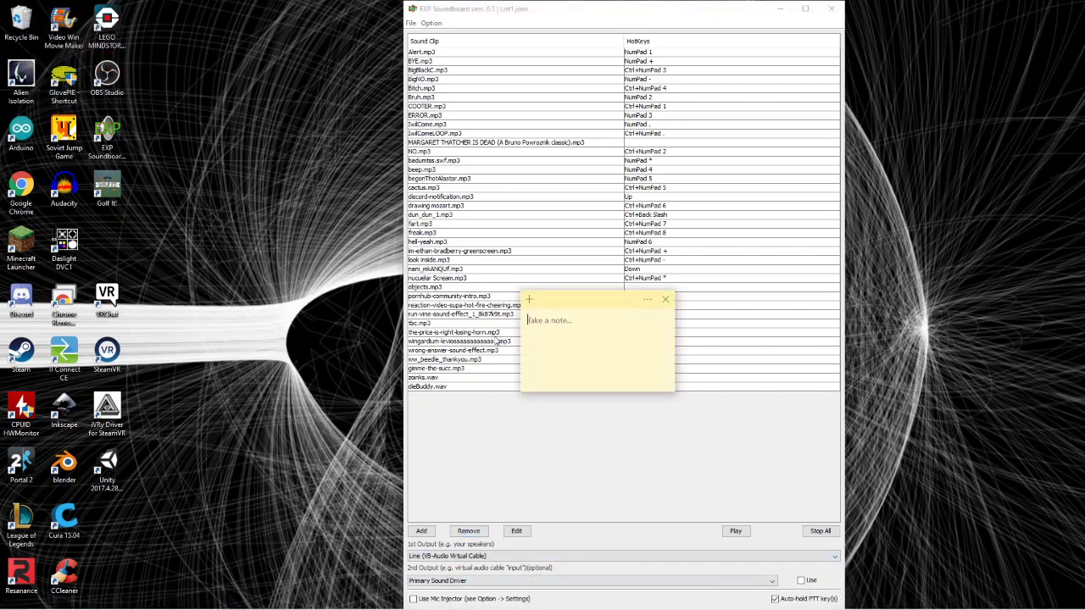
{"action": "type", "text": "mm"}
{"action": "key", "text": "BackSpace"}
{"action": "key", "text": "BackSpace"}
{"action": "type", "text": "6"}
{"action": "left_click", "coordinate": [665, 299]}
Disable Auto-hold PTT key(s) and set the VoIP 'Push To Talk' key to Delete in the settings
{"action": "left_click", "coordinate": [776, 600]}
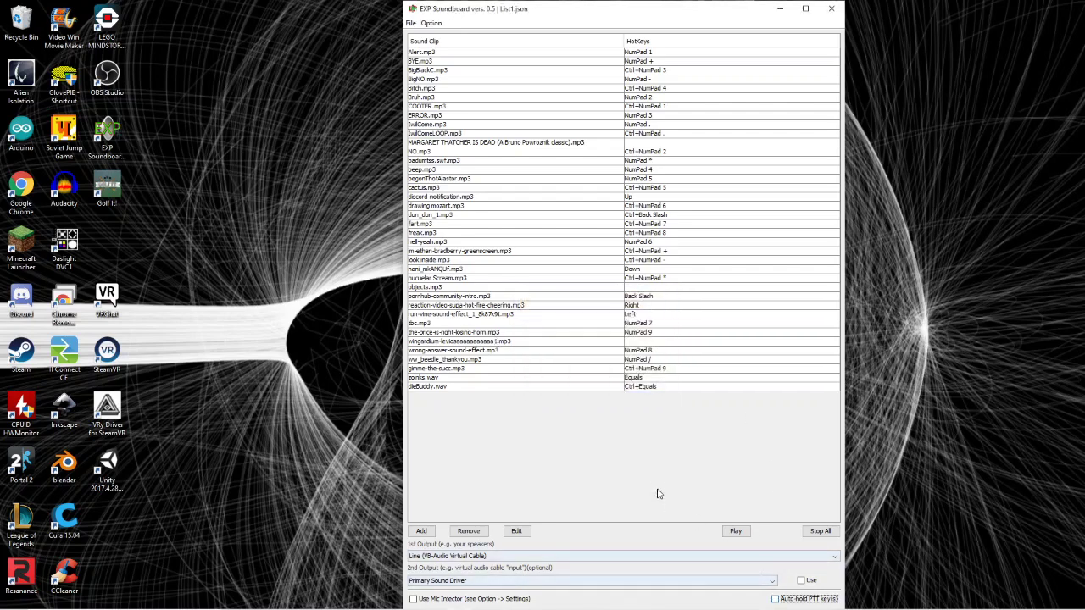
{"action": "left_click", "coordinate": [431, 23]}
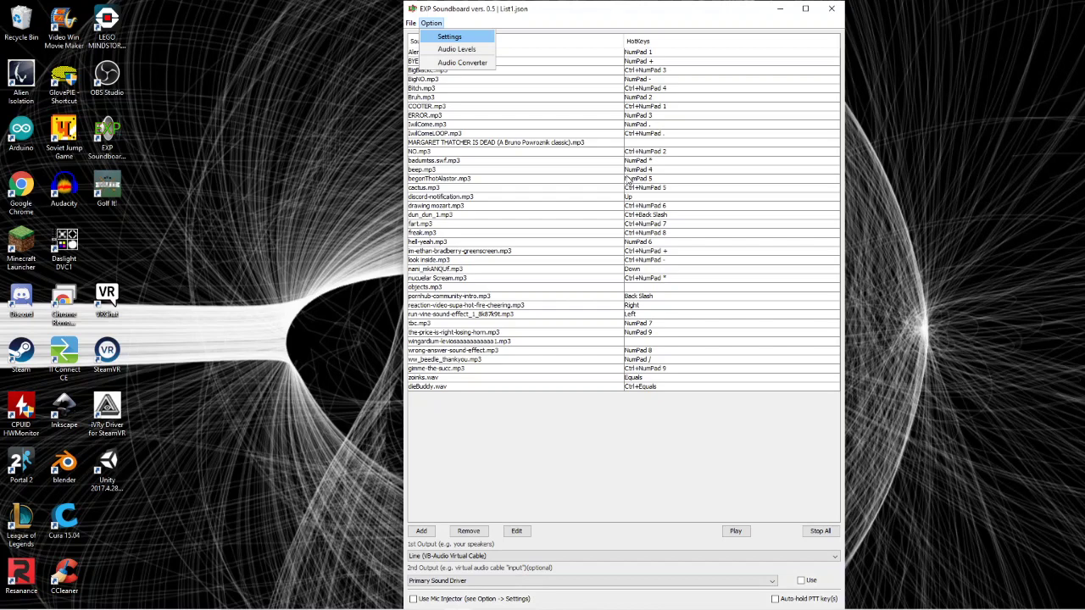
{"action": "key", "text": "Return"}
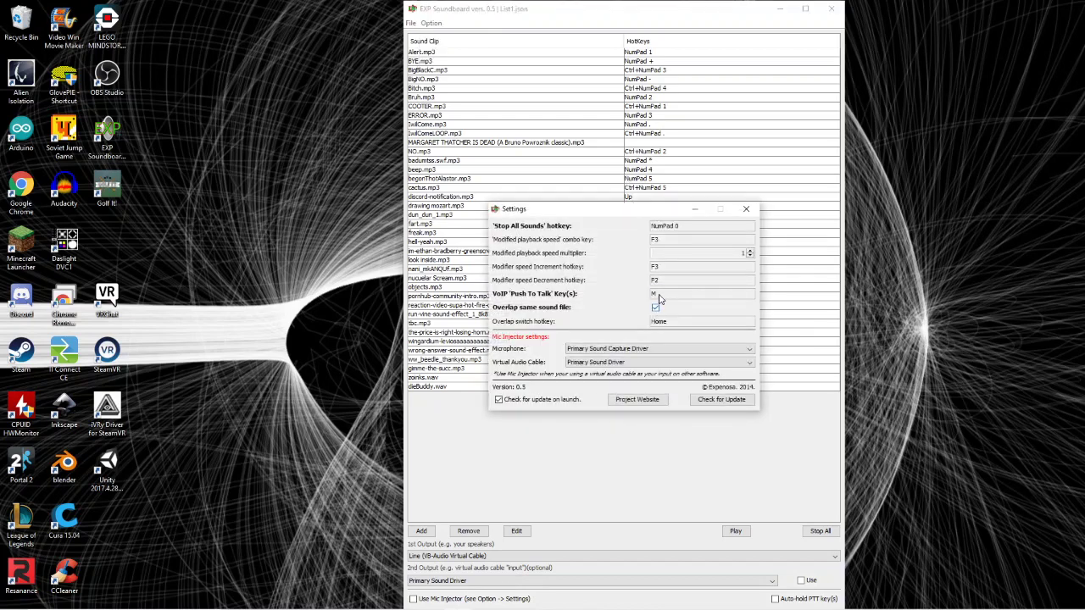
{"action": "left_click", "coordinate": [659, 294]}
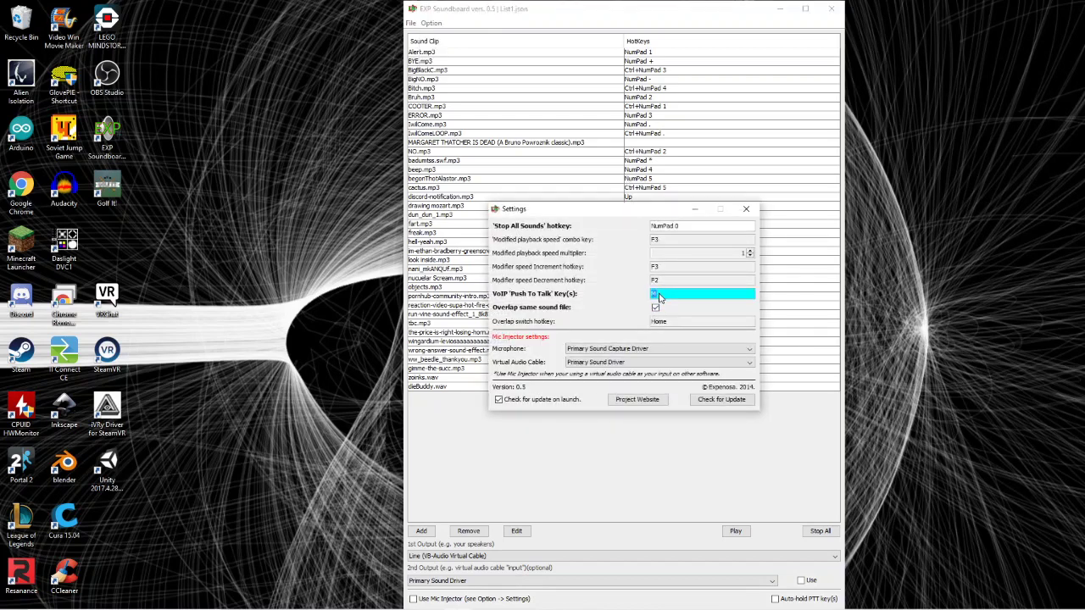
{"action": "key", "text": "m"}
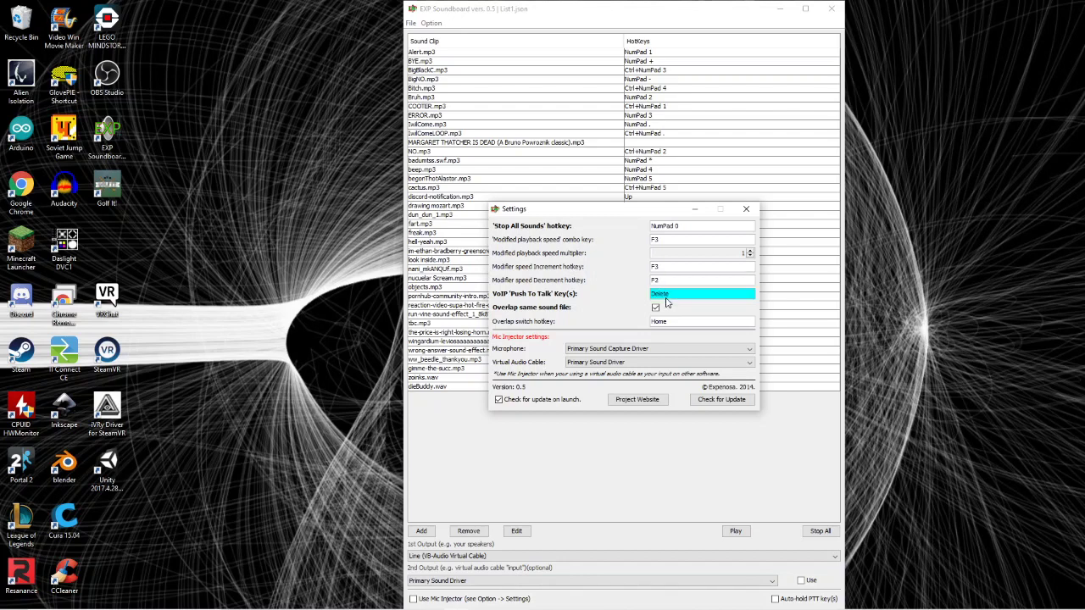
{"action": "left_click", "coordinate": [746, 209]}
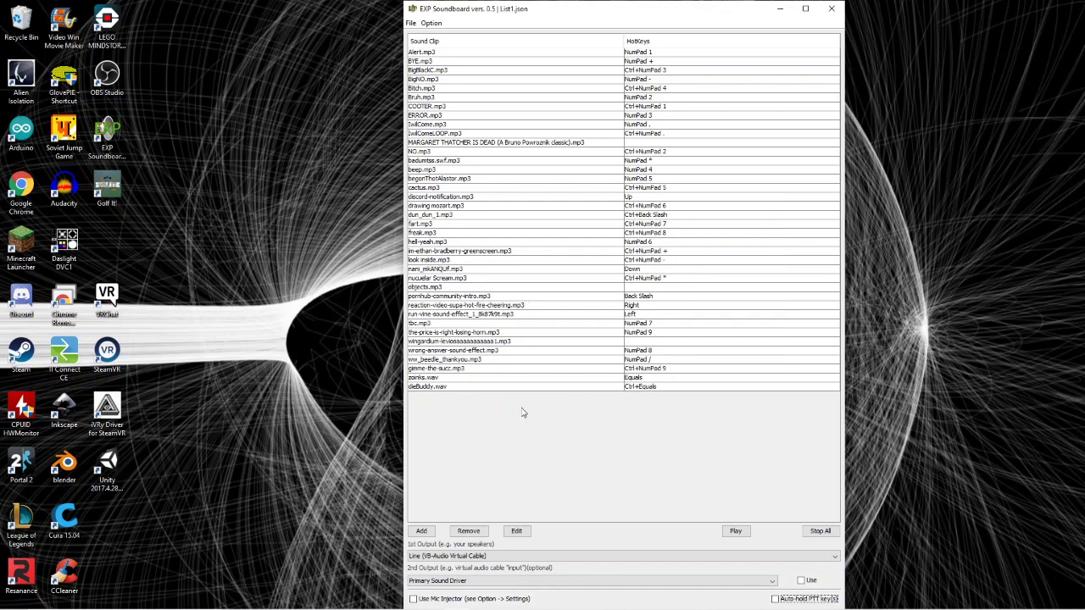
Play and stop the objects.mp3 clip, and remove it from the soundboard list
{"action": "left_click", "coordinate": [642, 290]}
{"action": "left_click", "coordinate": [735, 531]}
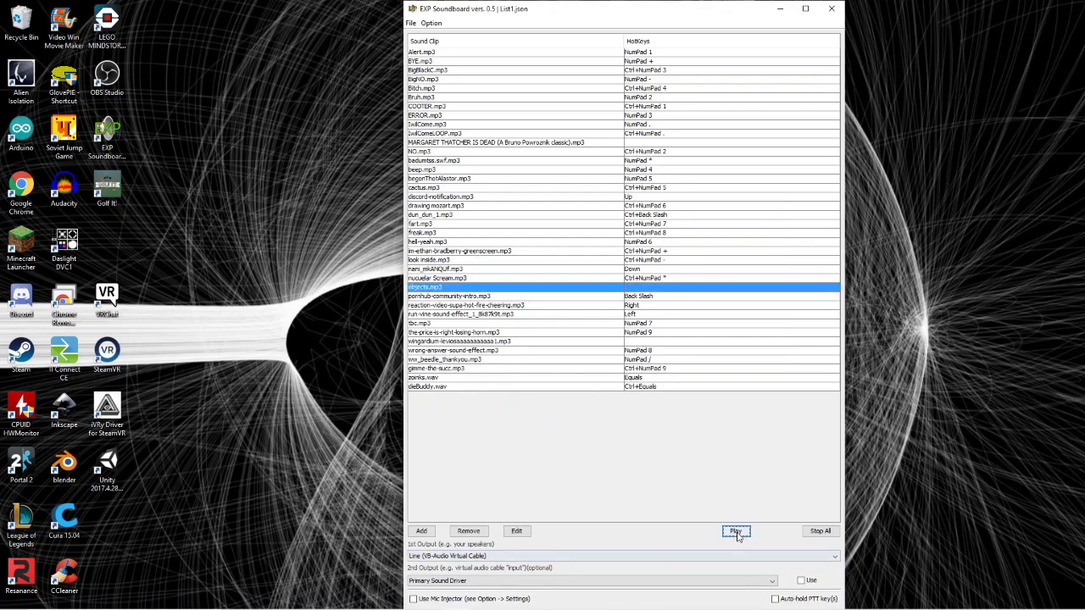
{"action": "left_click", "coordinate": [821, 532]}
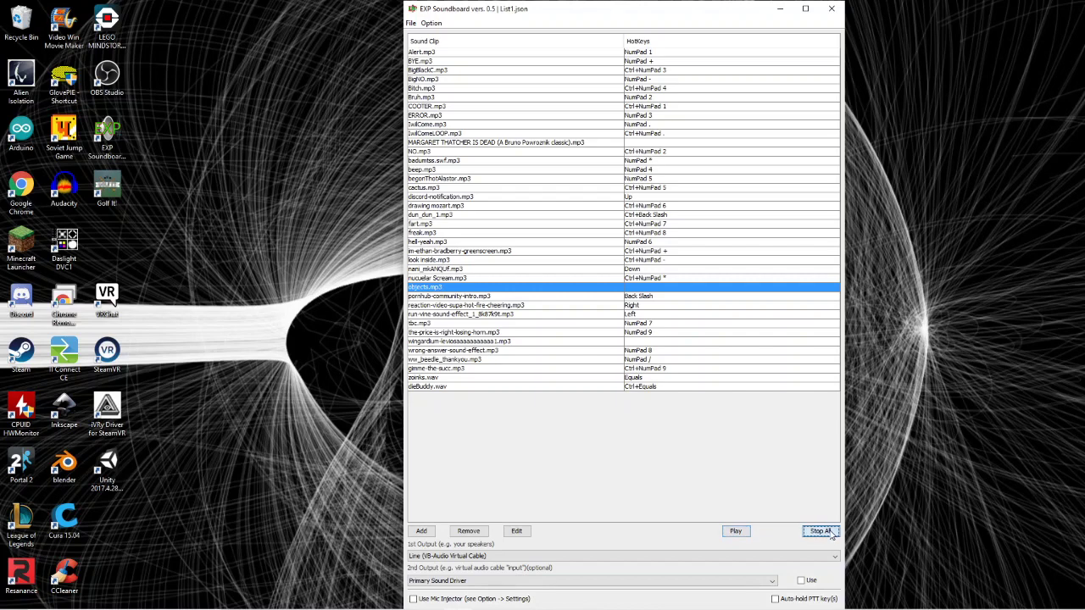
{"action": "left_click", "coordinate": [480, 531]}
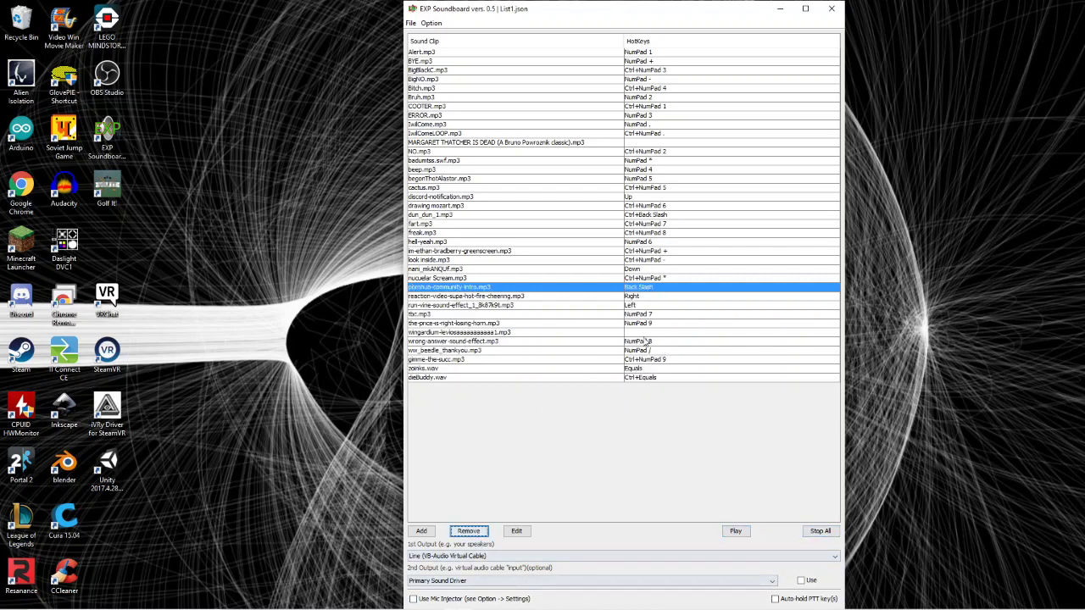
Open the dieBuddy.wav clip in the entry editor to view its sound file and hotkey, and close the editor
{"action": "left_click", "coordinate": [649, 377]}
{"action": "left_click", "coordinate": [518, 534]}
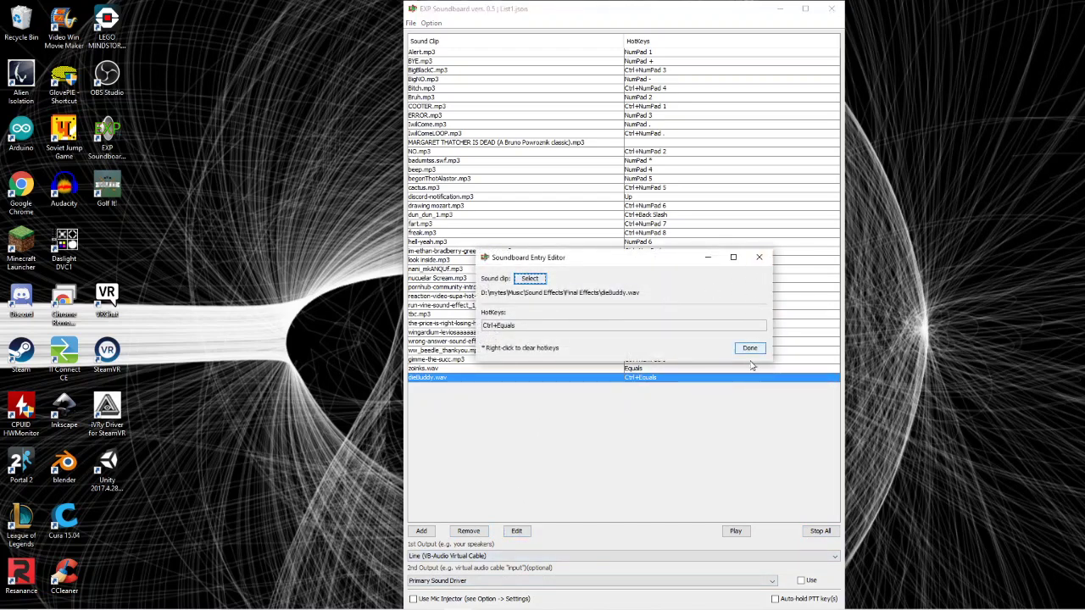
{"action": "left_click", "coordinate": [750, 261]}
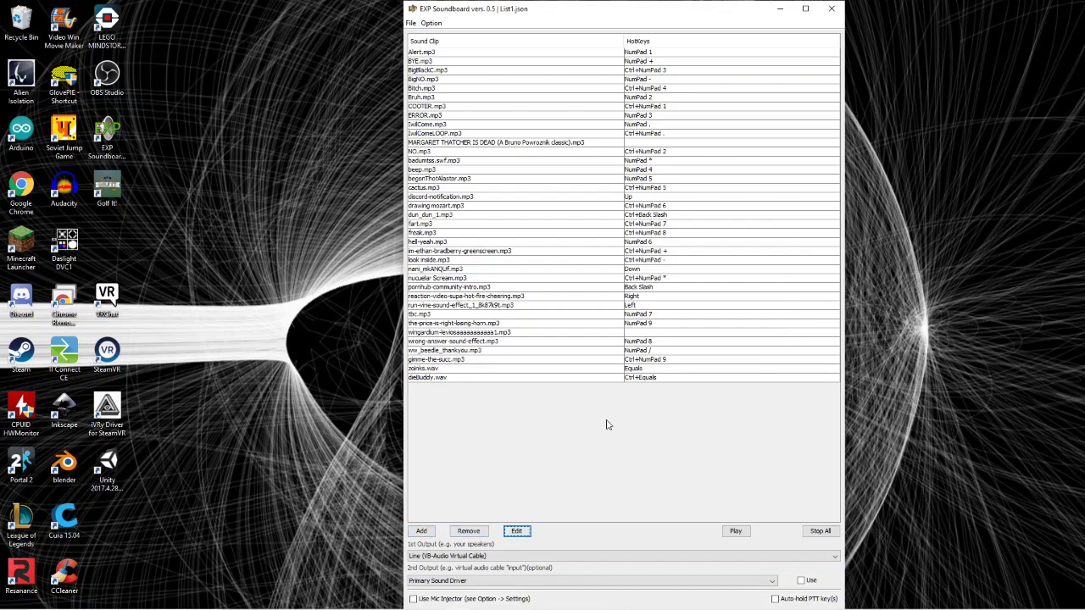
Open the Audio Converter, browse the Documents folder for an input file, and close the converter without selecting one
{"action": "left_click", "coordinate": [437, 25]}
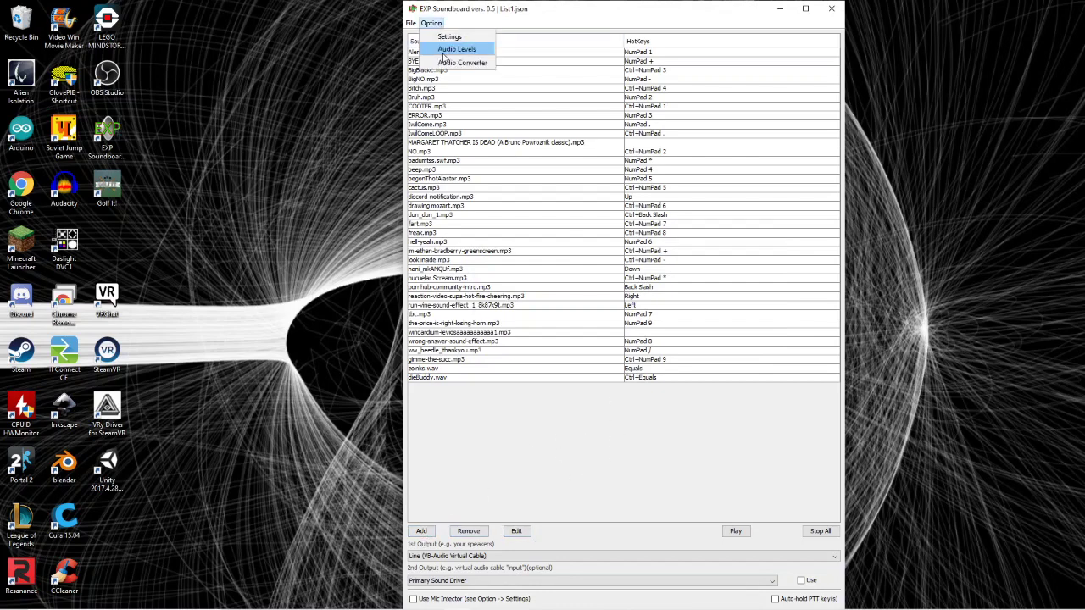
{"action": "left_click", "coordinate": [462, 63]}
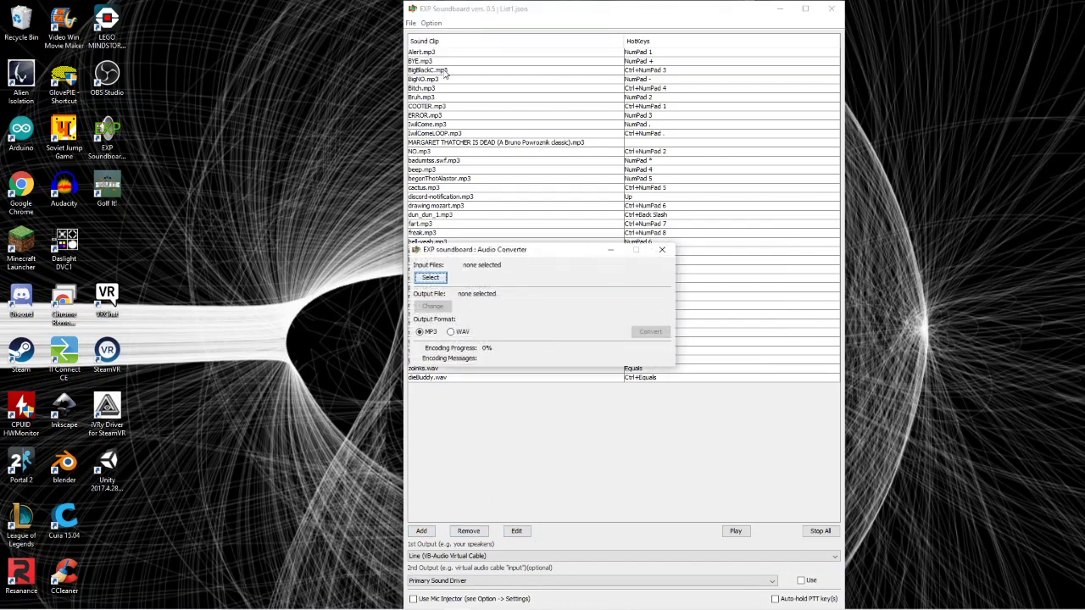
{"action": "left_click", "coordinate": [430, 279]}
{"action": "scroll", "coordinate": [515, 285], "scroll_direction": "down", "scroll_amount": 2}
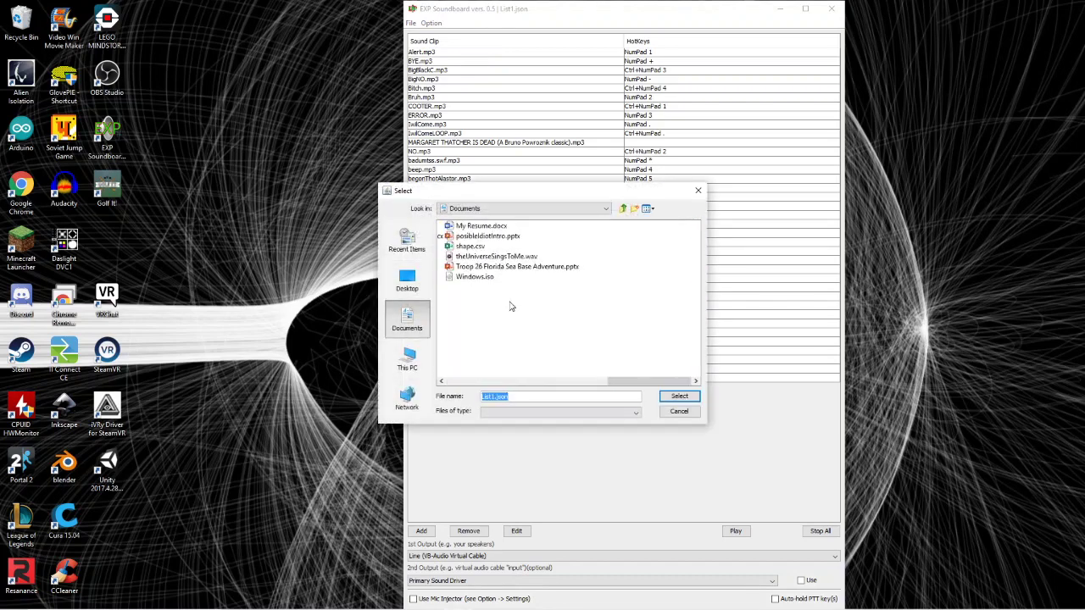
{"action": "scroll", "coordinate": [511, 306], "scroll_direction": "up", "scroll_amount": 1}
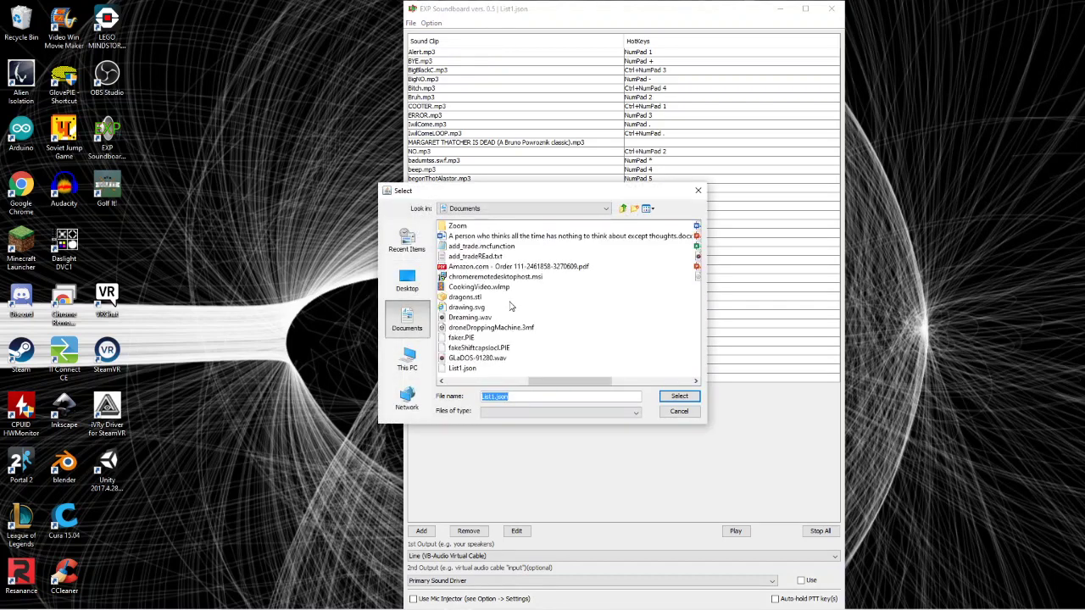
{"action": "scroll", "coordinate": [511, 306], "scroll_direction": "up", "scroll_amount": 1}
{"action": "scroll", "coordinate": [511, 306], "scroll_direction": "down", "scroll_amount": 1}
{"action": "left_click", "coordinate": [693, 413]}
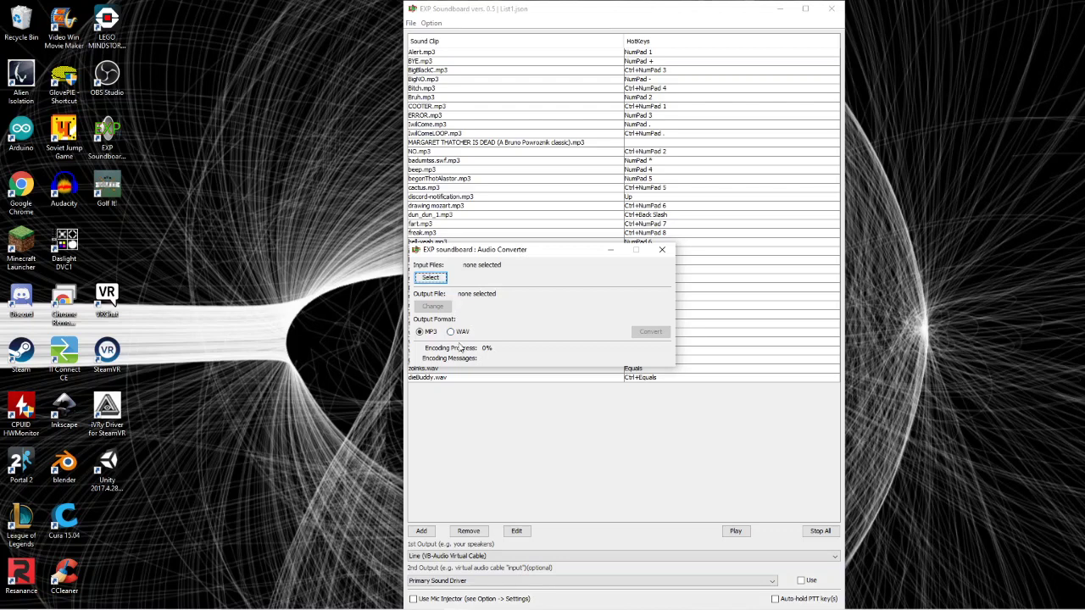
{"action": "left_click", "coordinate": [662, 251]}
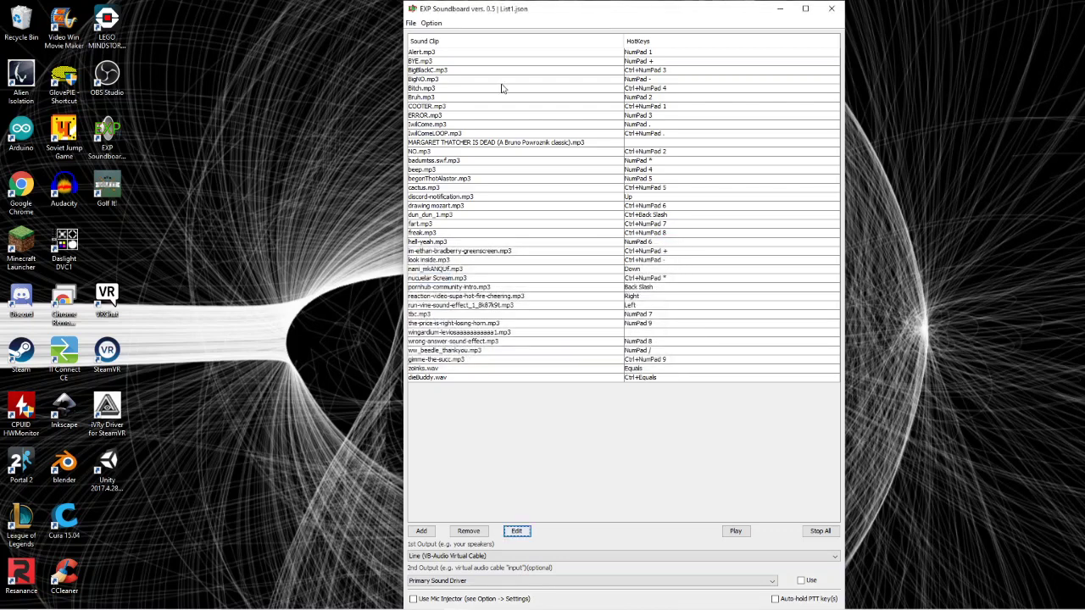
Save the current soundboard list and reload it from List1.json in the Documents folder
{"action": "left_click", "coordinate": [414, 24]}
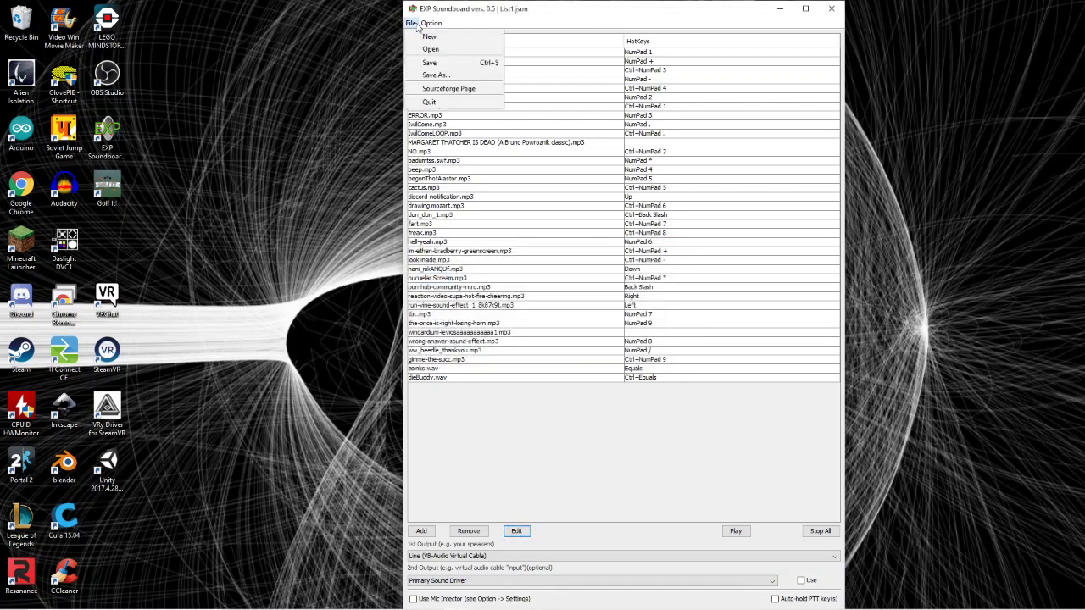
{"action": "left_click", "coordinate": [439, 64]}
{"action": "left_click", "coordinate": [412, 24]}
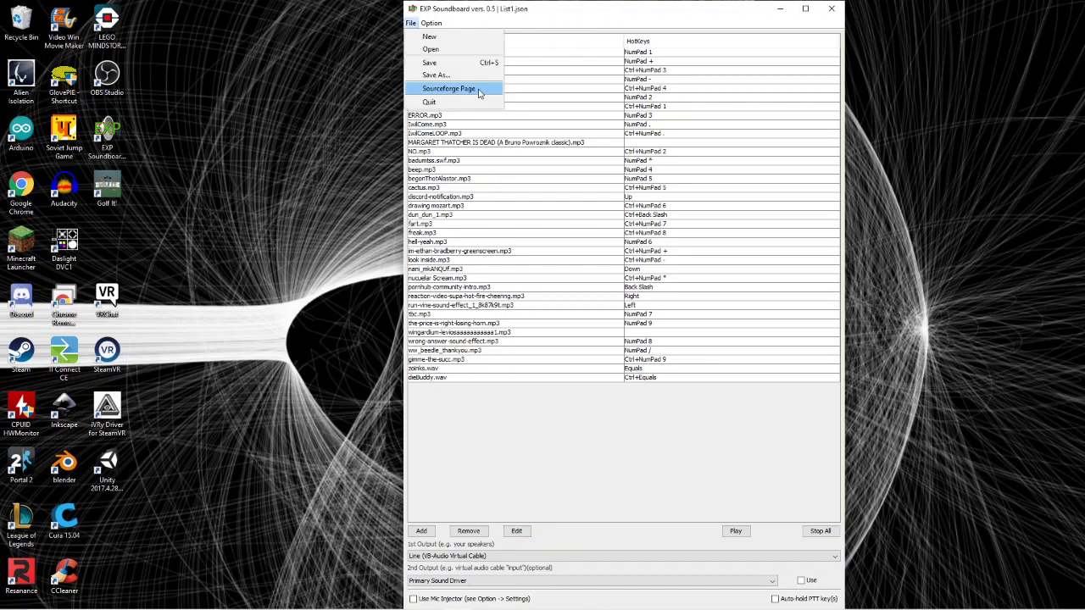
{"action": "left_click", "coordinate": [458, 49]}
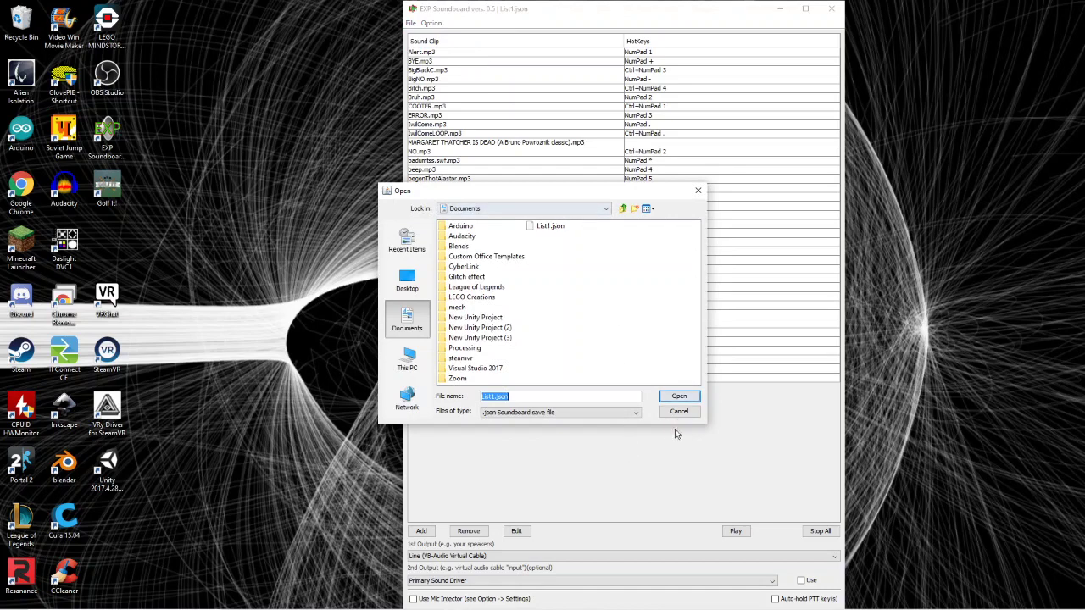
{"action": "left_click", "coordinate": [679, 396]}
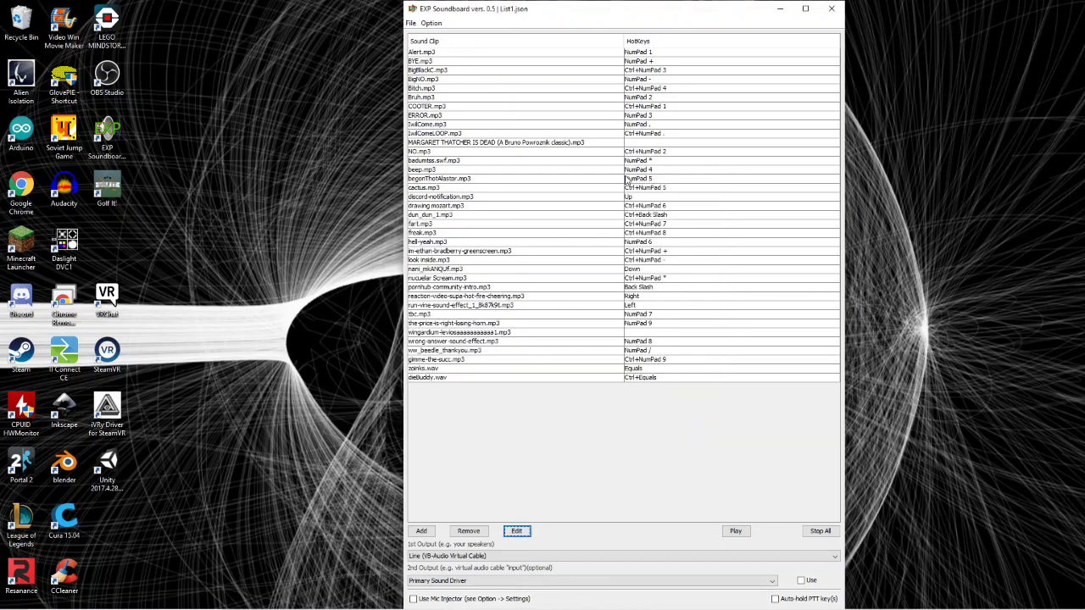
Launch a second EXP Soundboard instance from the desktop, place it beside the first, review its loaded clips, and close it
{"action": "mouse_move", "coordinate": [653, 608]}
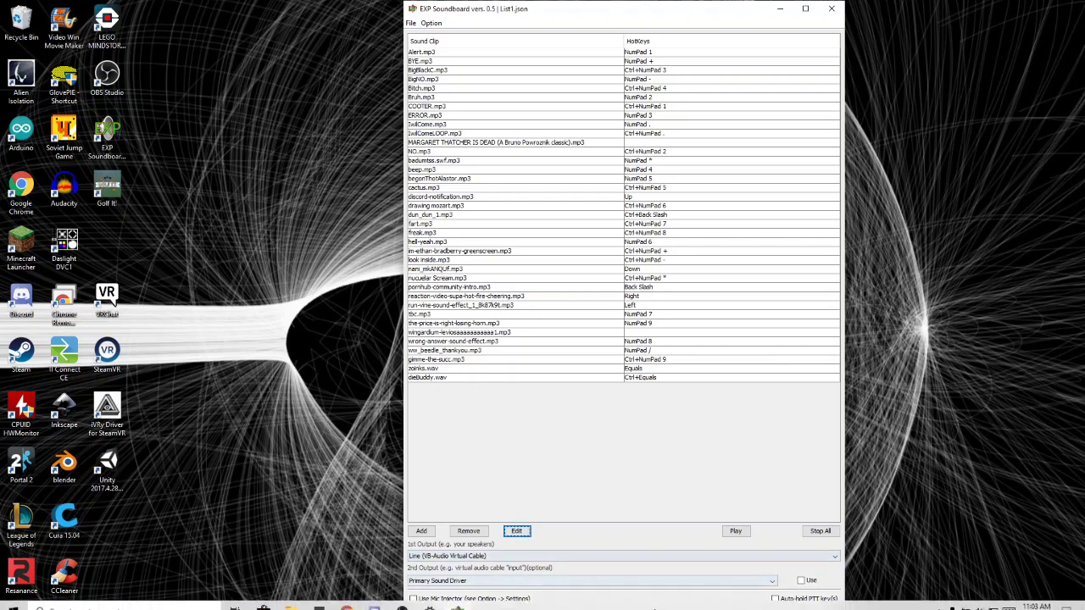
{"action": "left_click", "coordinate": [121, 129]}
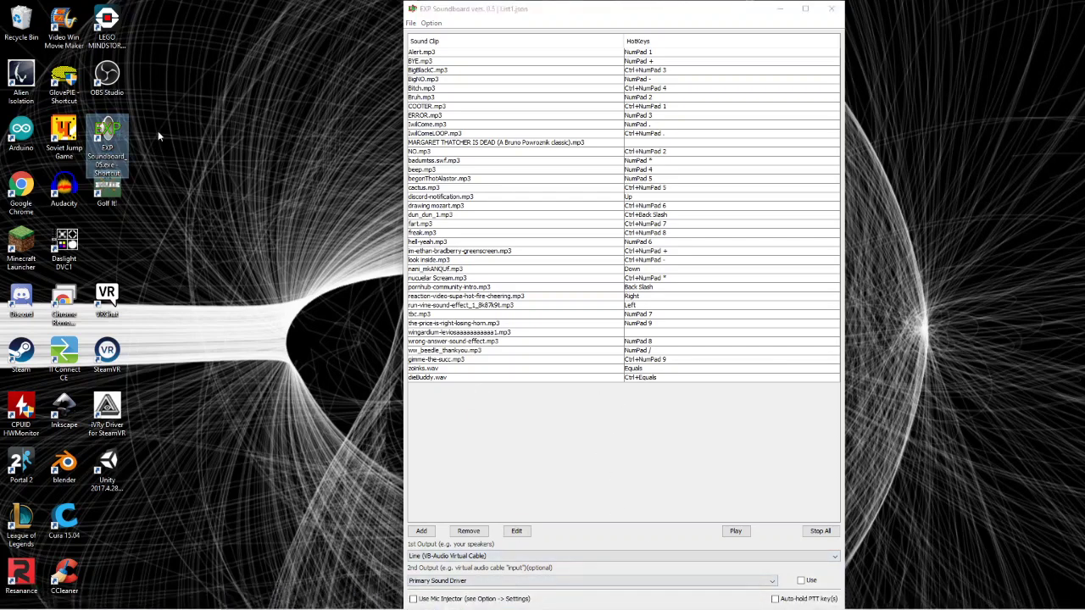
{"action": "mouse_move", "coordinate": [675, 608]}
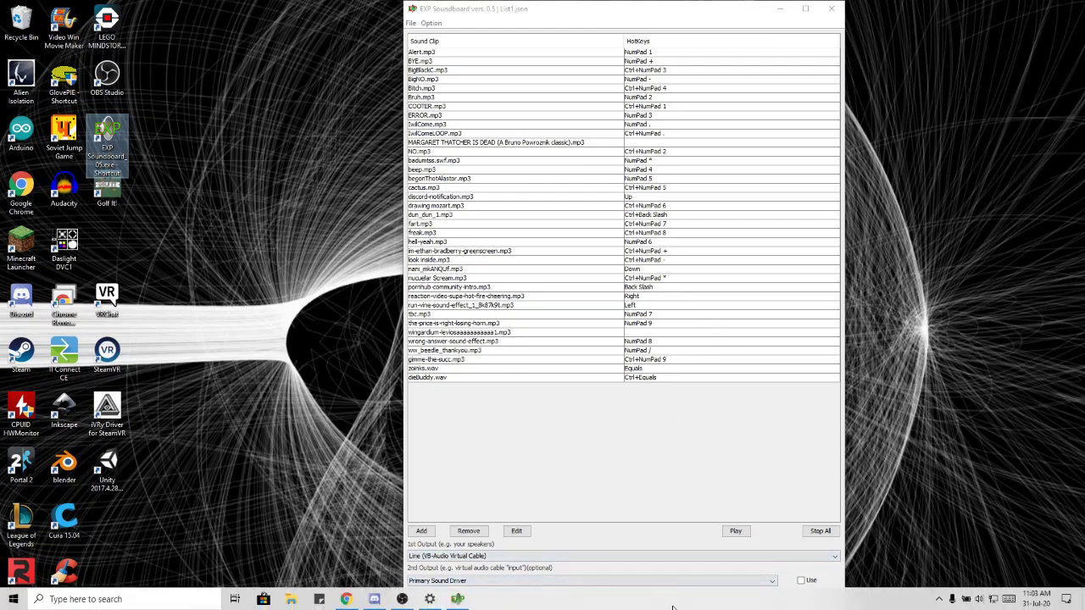
{"action": "left_click", "coordinate": [779, 10]}
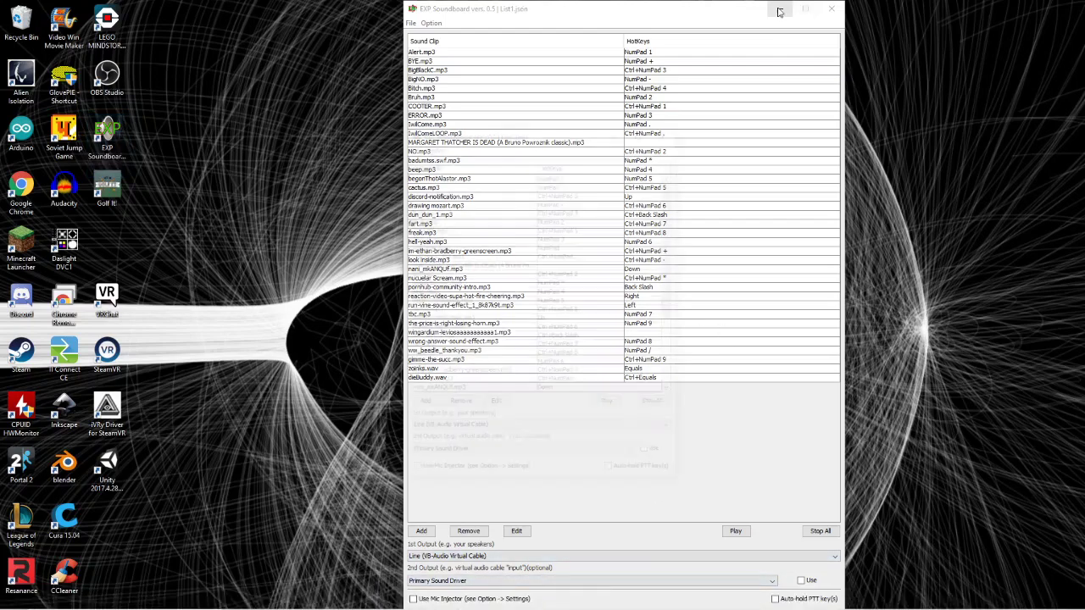
{"action": "left_click_drag", "start_coordinate": [596, 129], "coordinate": [279, 116]}
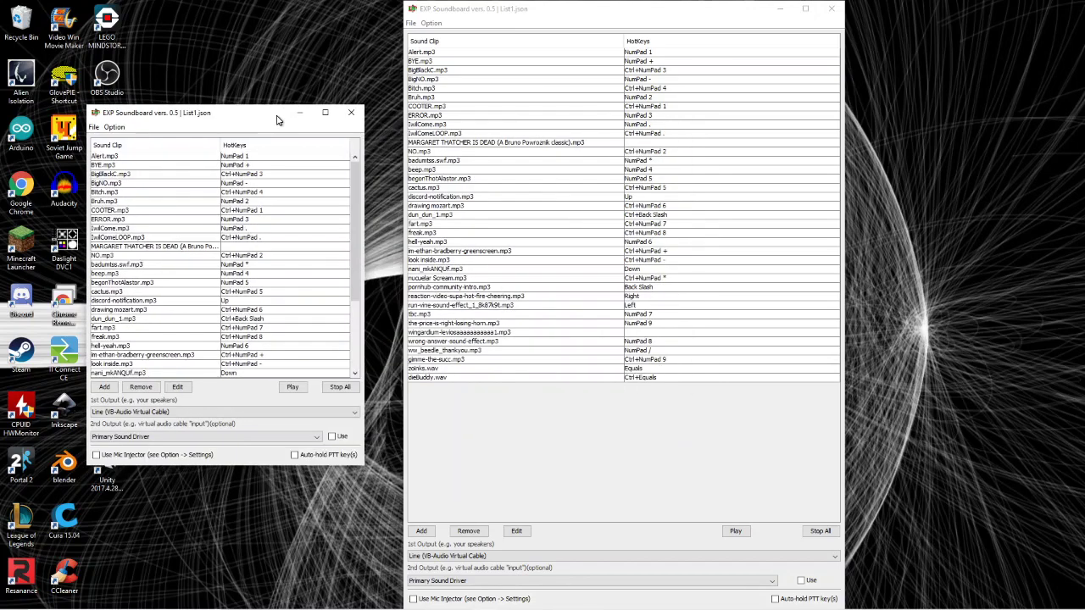
{"action": "left_click", "coordinate": [303, 158]}
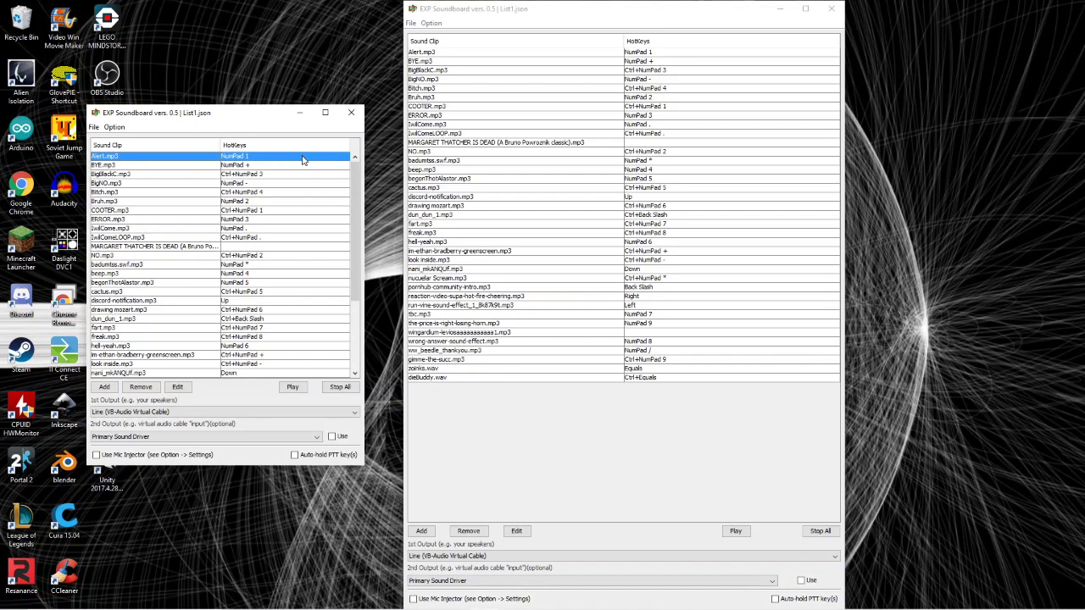
{"action": "scroll", "coordinate": [274, 208], "scroll_direction": "down", "scroll_amount": 4}
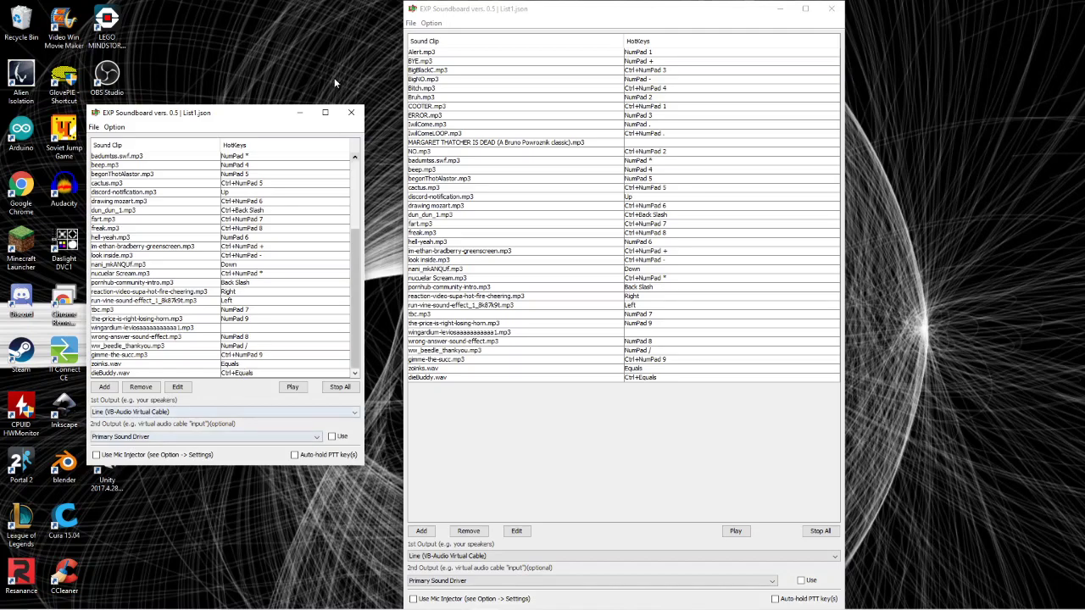
{"action": "left_click", "coordinate": [350, 111]}
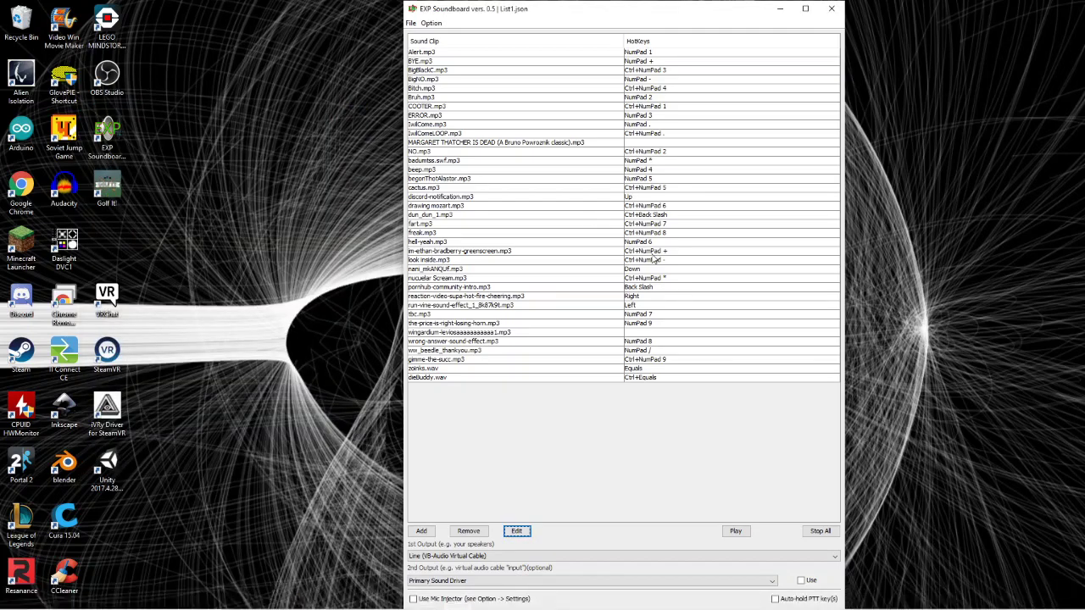
Select the badumtss.swf.mp3 clip, switch to File Explorer, open that file in the music player, and close the player
{"action": "left_click", "coordinate": [635, 161]}
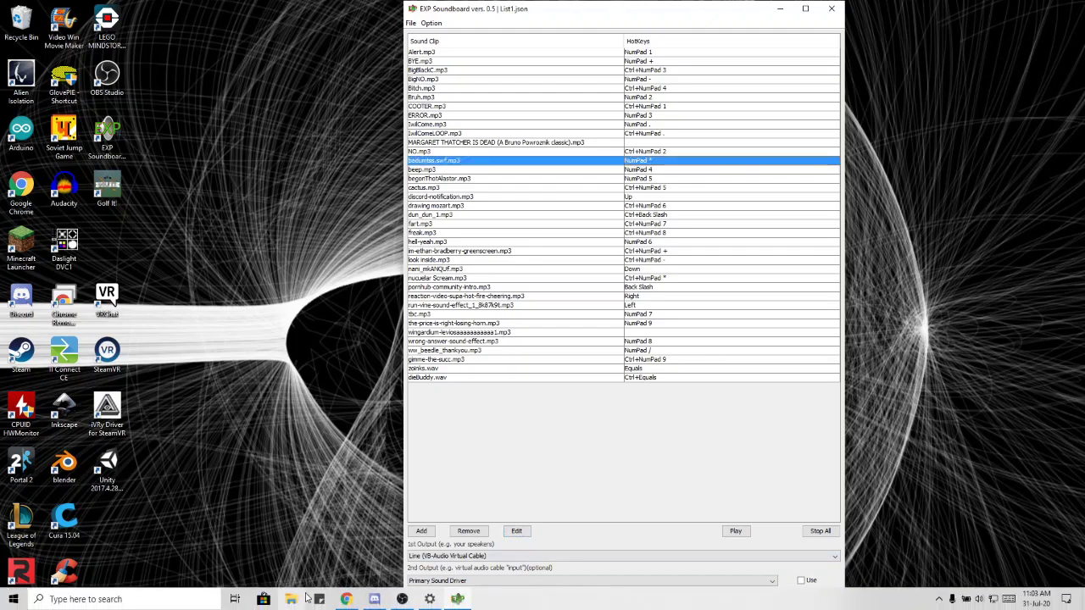
{"action": "left_click", "coordinate": [288, 599]}
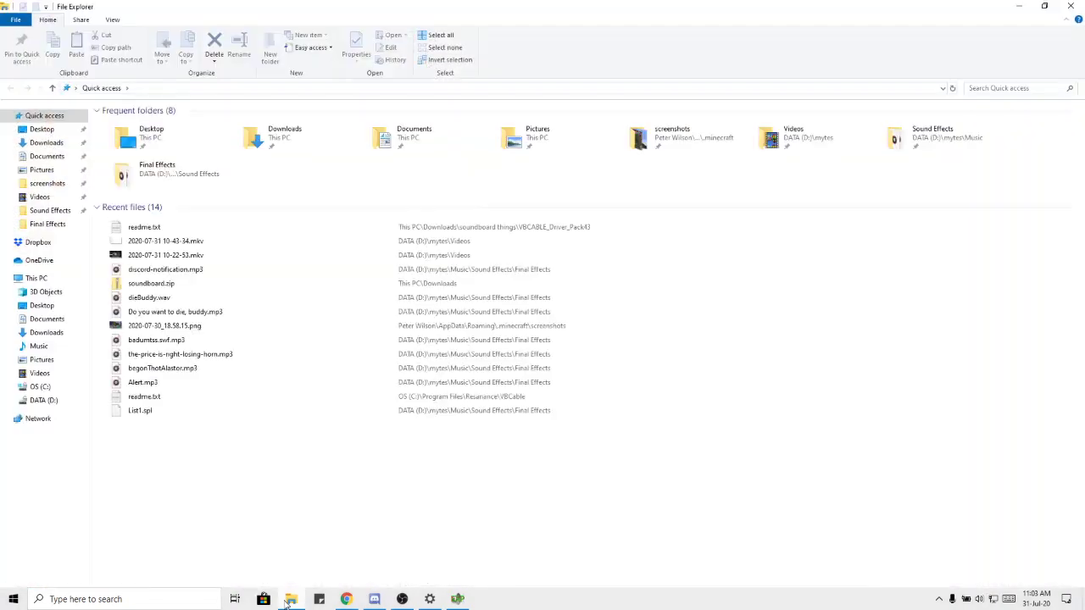
{"action": "double_click", "coordinate": [195, 340]}
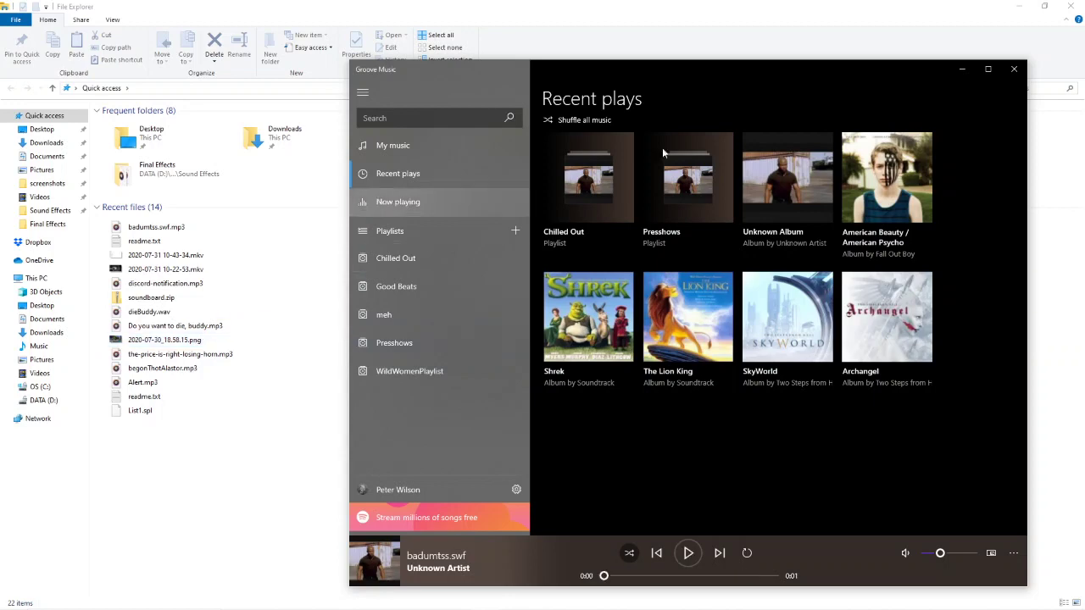
{"action": "left_click", "coordinate": [1013, 70]}
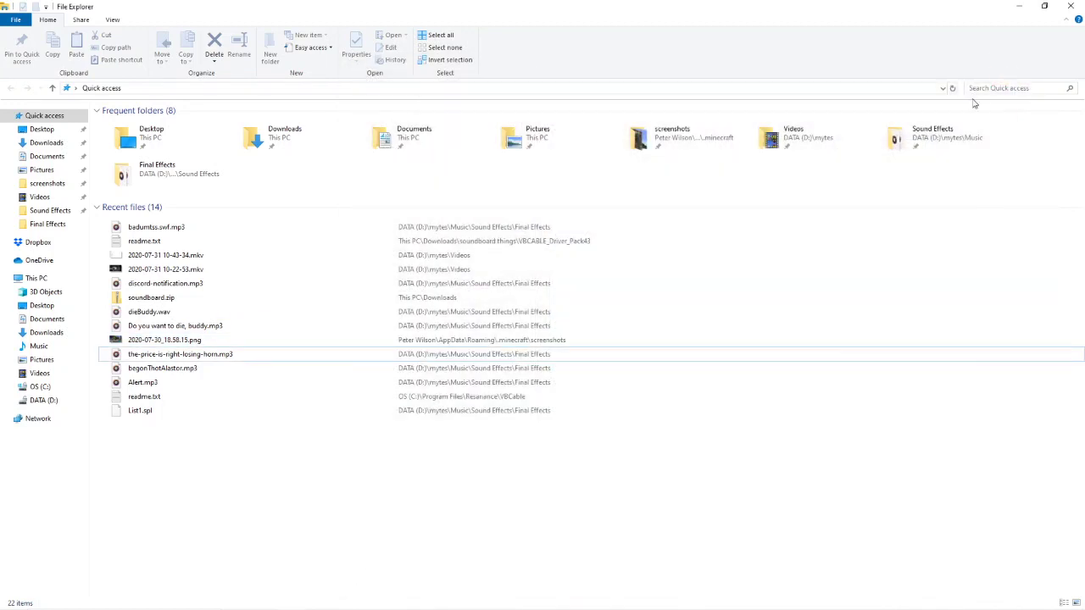
Go to the file location of badumtss.swf.mp3, rename the file to badumtss.mp3, and close File Explorer
{"action": "right_click", "coordinate": [225, 227]}
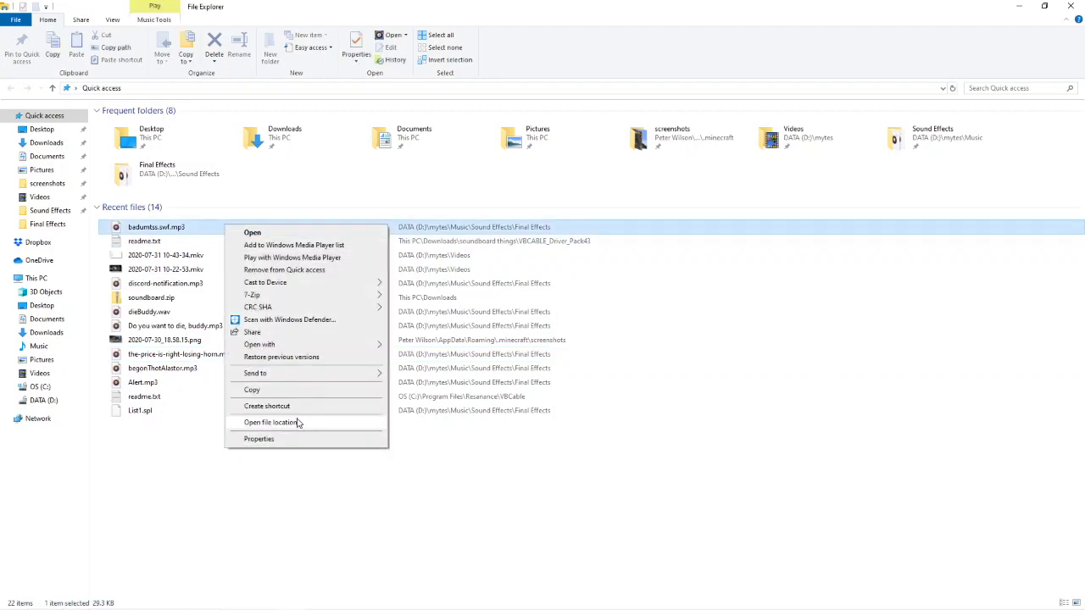
{"action": "left_click", "coordinate": [297, 422]}
{"action": "right_click", "coordinate": [167, 136]}
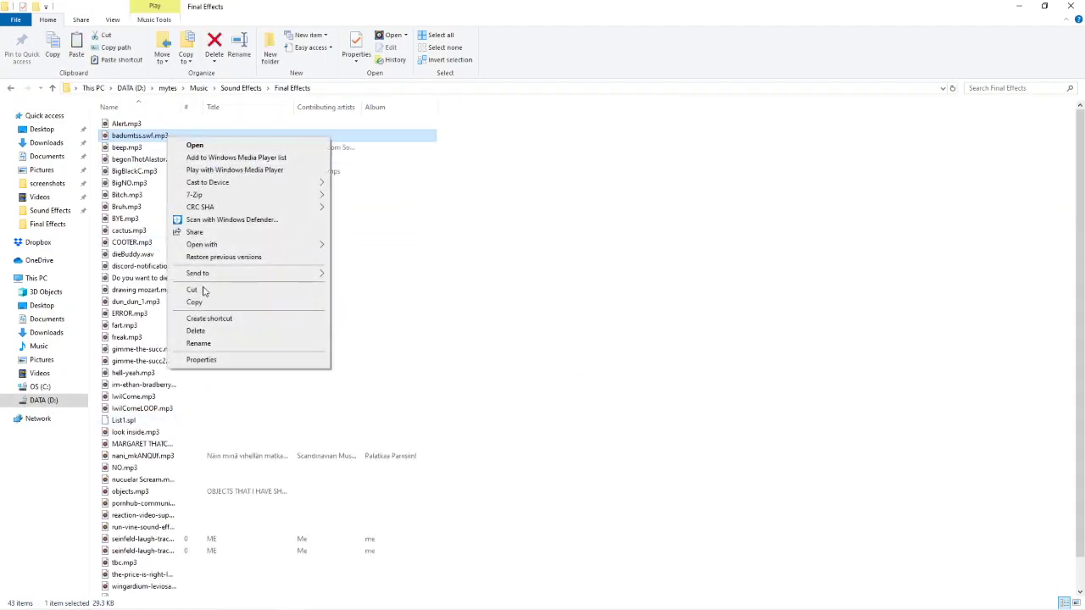
{"action": "left_click", "coordinate": [208, 344]}
{"action": "key", "text": "Right"}
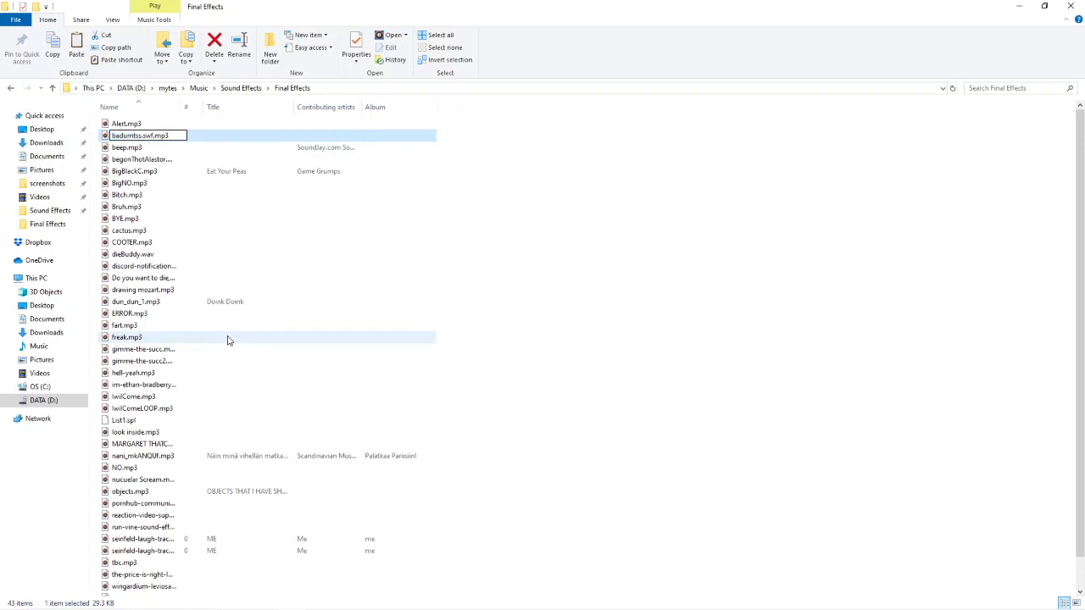
{"action": "key", "text": "BackSpace"}
{"action": "key", "text": "BackSpace"}
{"action": "key", "text": "BackSpace"}
{"action": "key", "text": "BackSpace"}
{"action": "key", "text": "Return"}
{"action": "left_click", "coordinate": [1071, 6]}
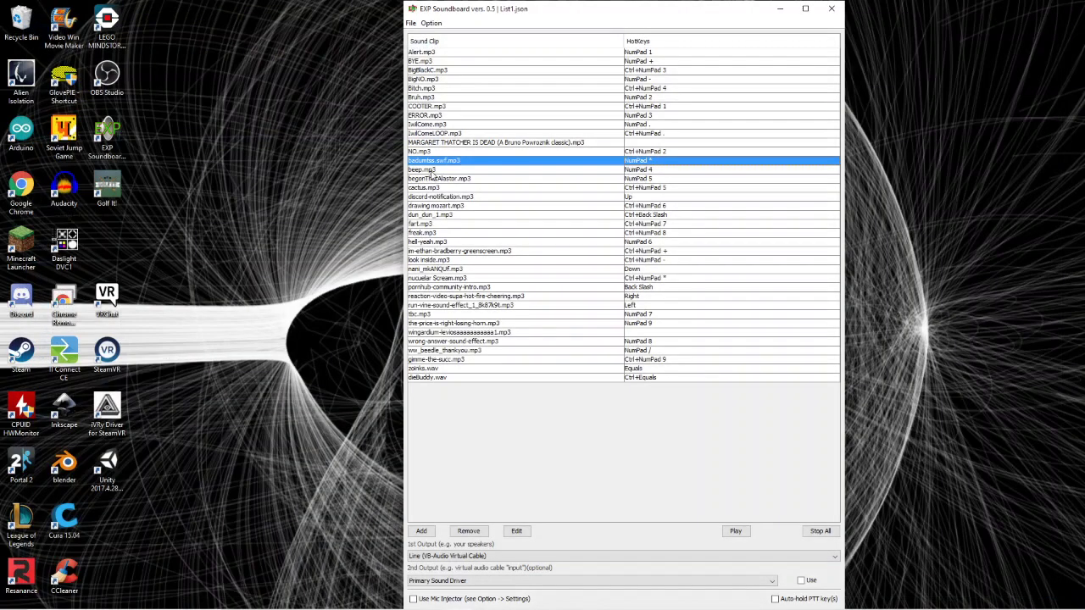
Replace the badumtss.swf.mp3 entry with badumtss.mp3 from D:\mytes\Music\Sound Effects\Final Effects, using NumPad * as its hotkey
{"action": "left_click", "coordinate": [469, 531]}
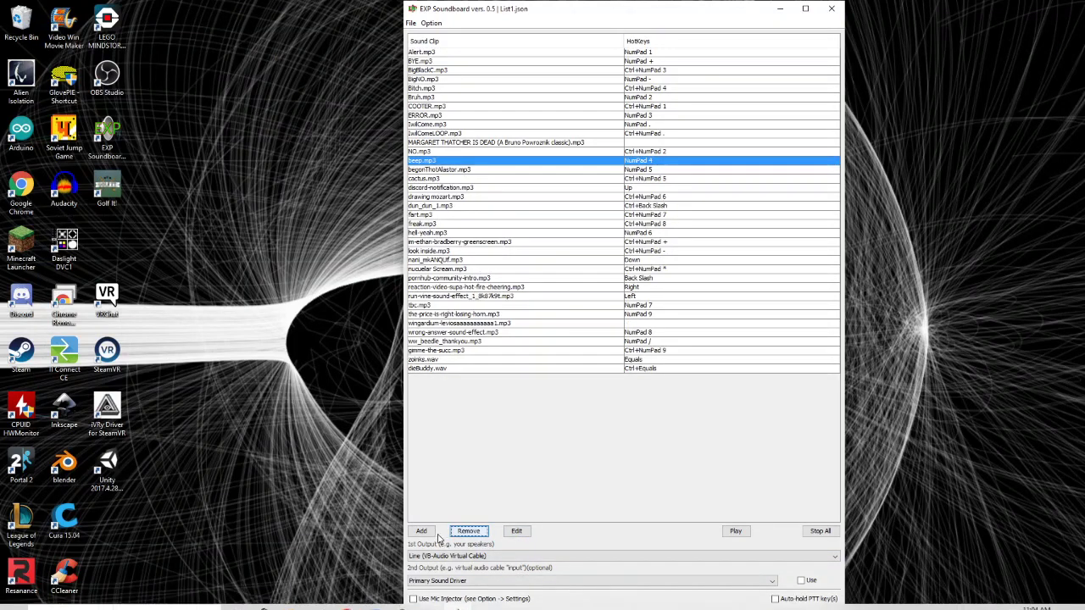
{"action": "left_click", "coordinate": [421, 530]}
{"action": "left_click", "coordinate": [530, 279]}
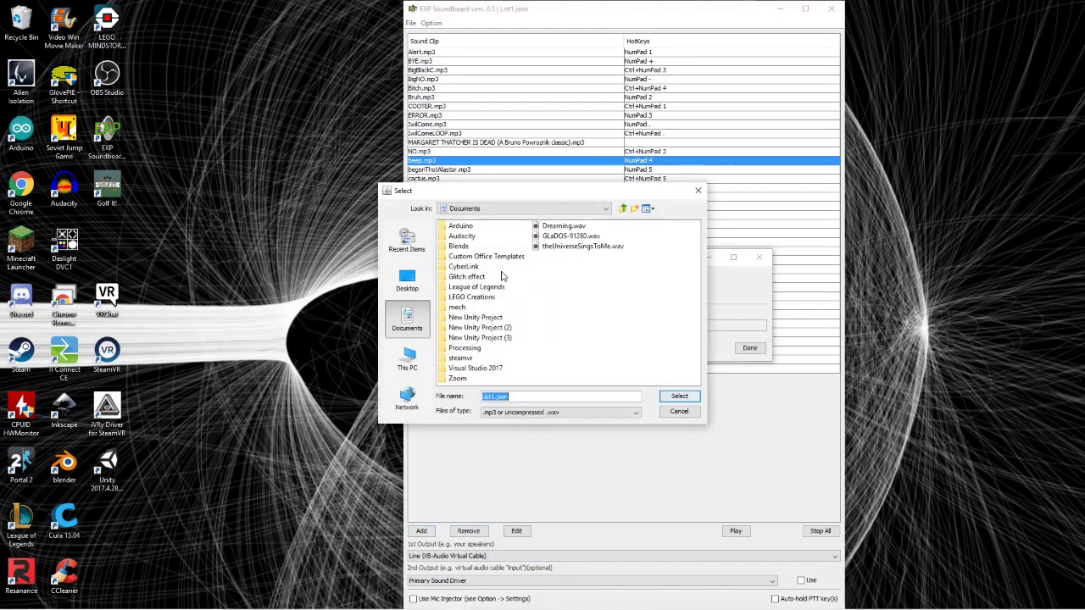
{"action": "left_click", "coordinate": [408, 360]}
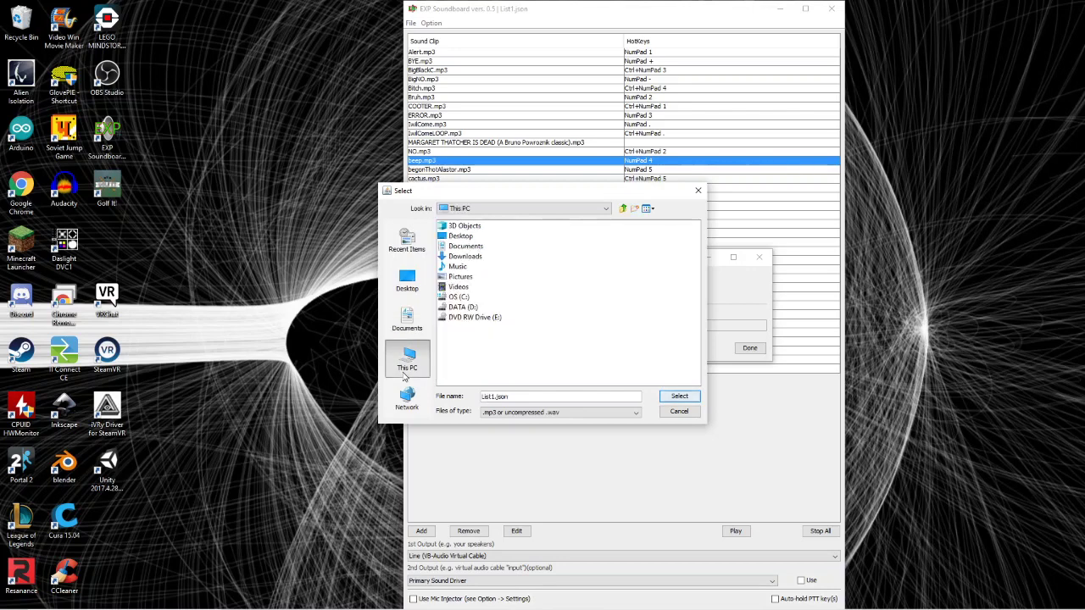
{"action": "double_click", "coordinate": [472, 307]}
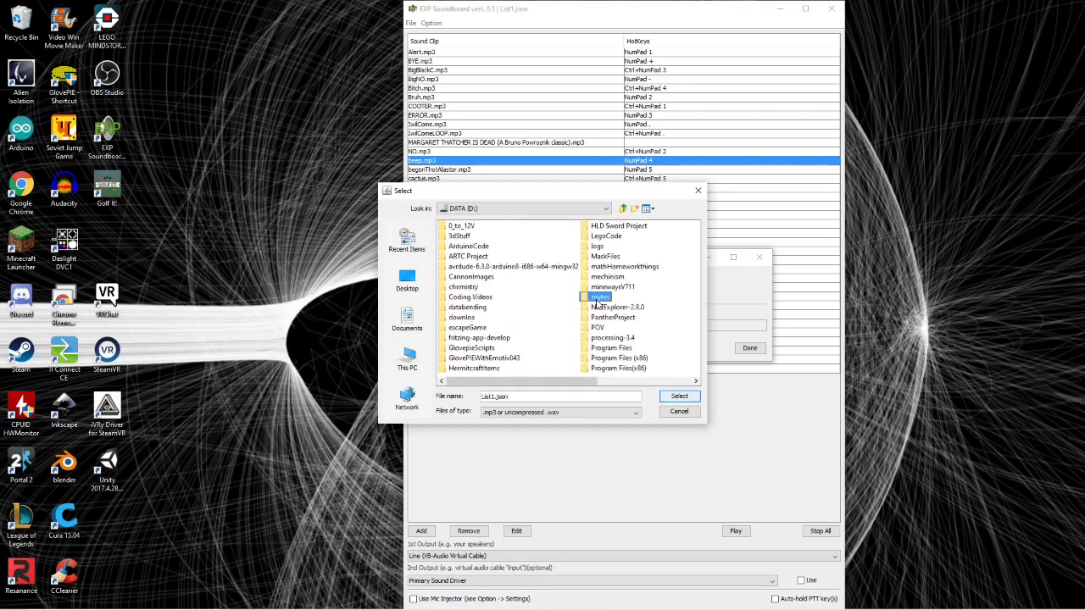
{"action": "double_click", "coordinate": [600, 296]}
{"action": "double_click", "coordinate": [458, 246]}
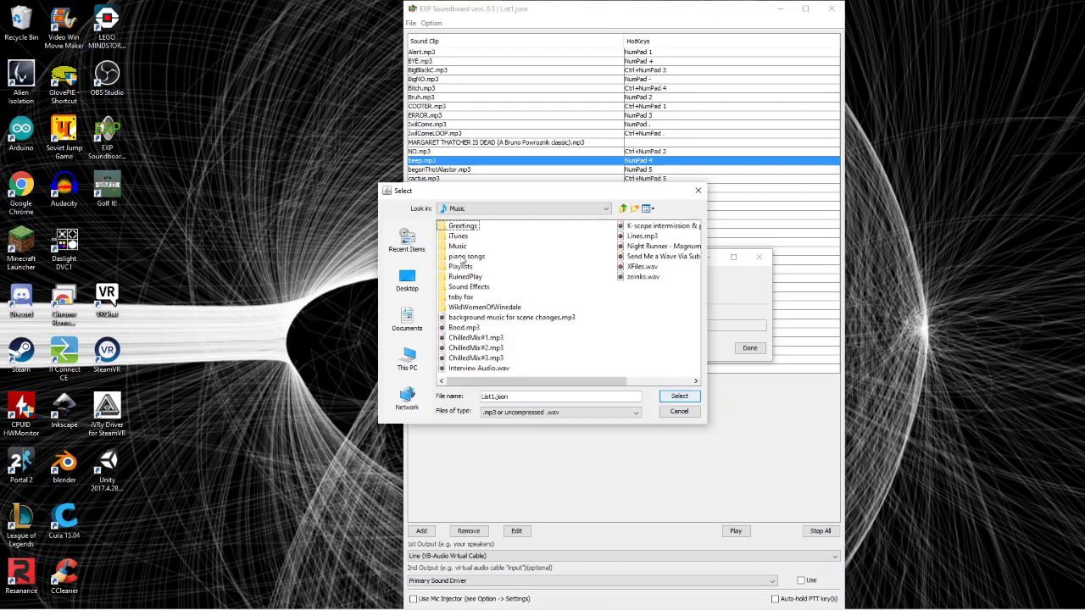
{"action": "double_click", "coordinate": [462, 288]}
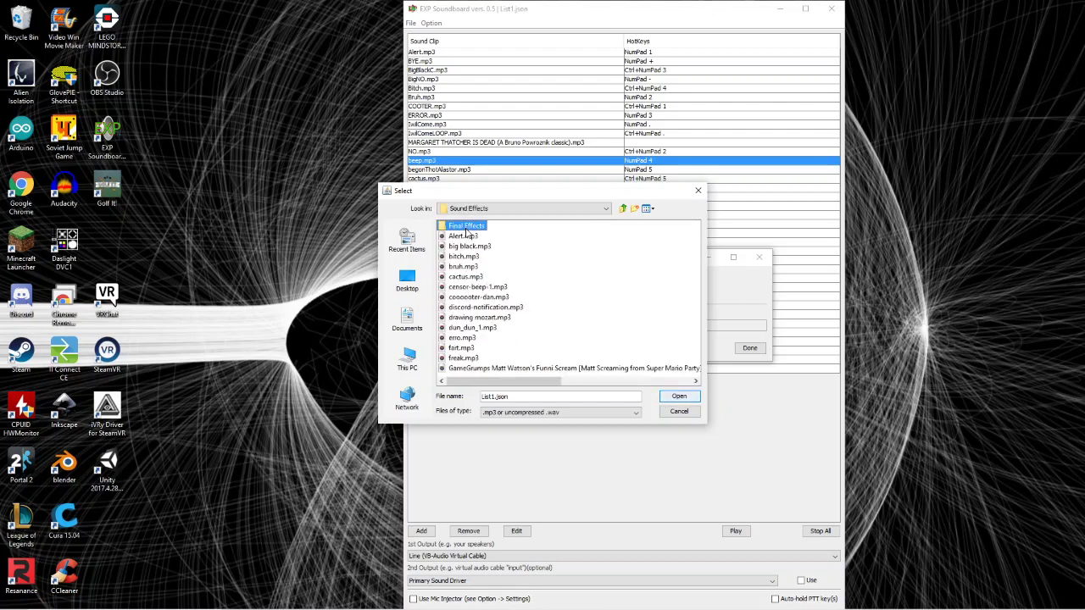
{"action": "double_click", "coordinate": [464, 227]}
{"action": "double_click", "coordinate": [473, 237]}
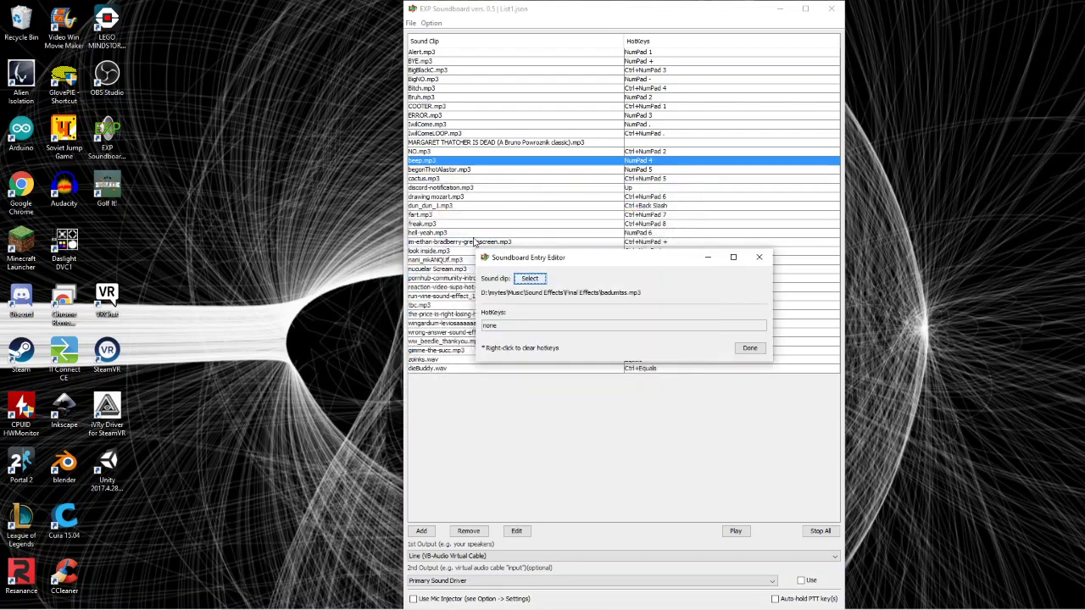
{"action": "left_click", "coordinate": [586, 328]}
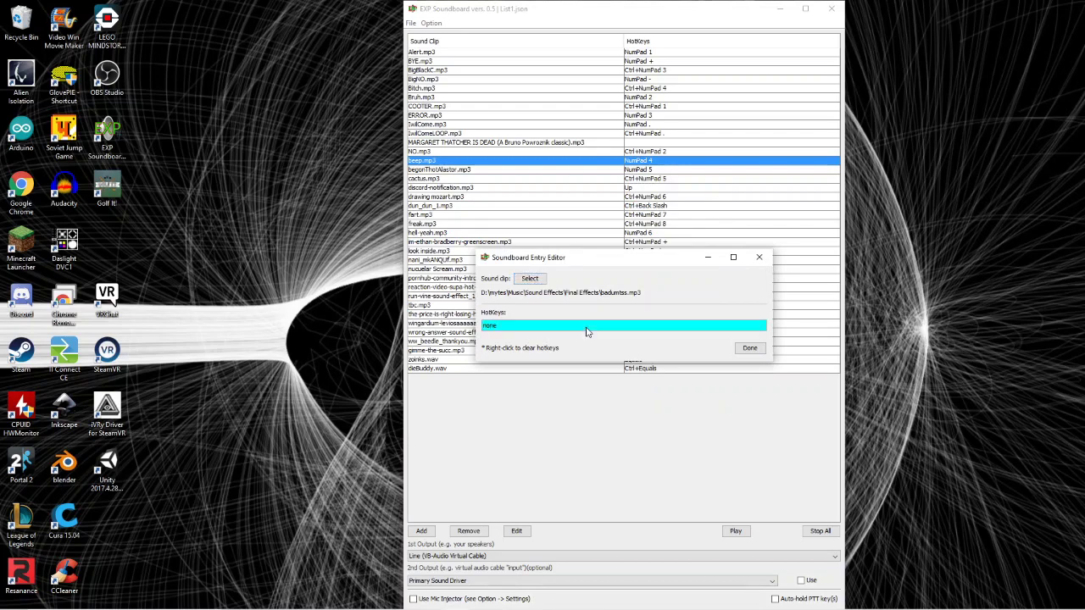
{"action": "left_click", "coordinate": [750, 347]}
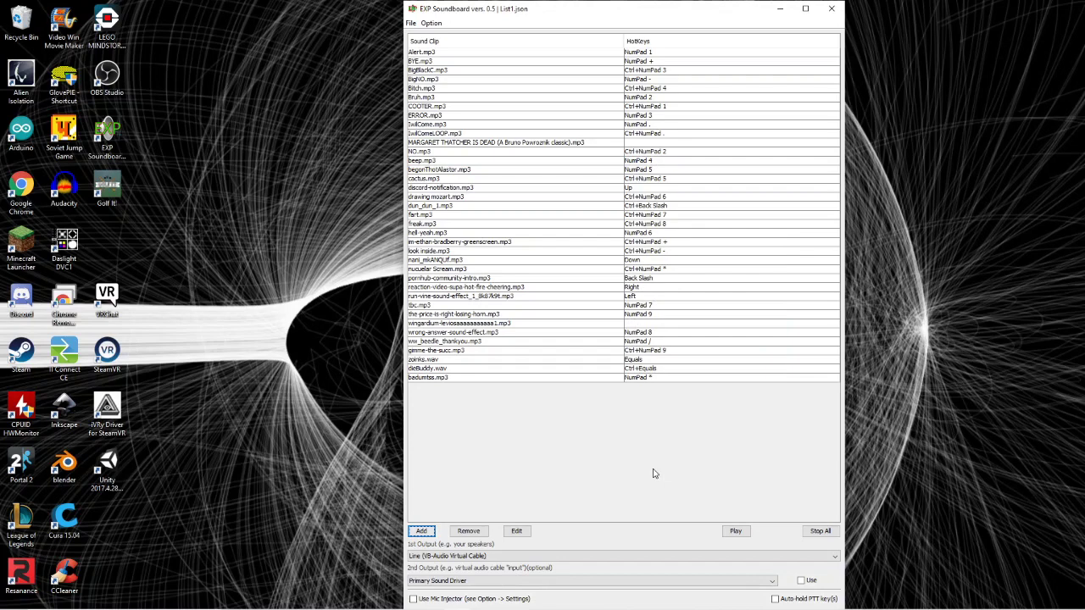
Play the badumtss.mp3 clip from the soundboard list to test it
{"action": "left_click", "coordinate": [654, 378]}
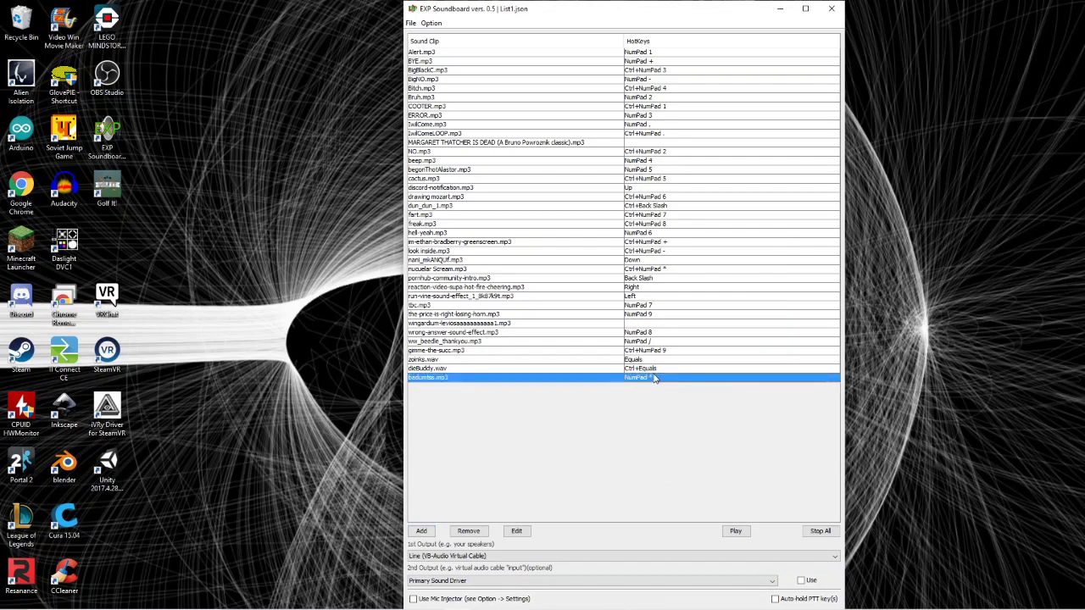
{"action": "left_click", "coordinate": [749, 531]}
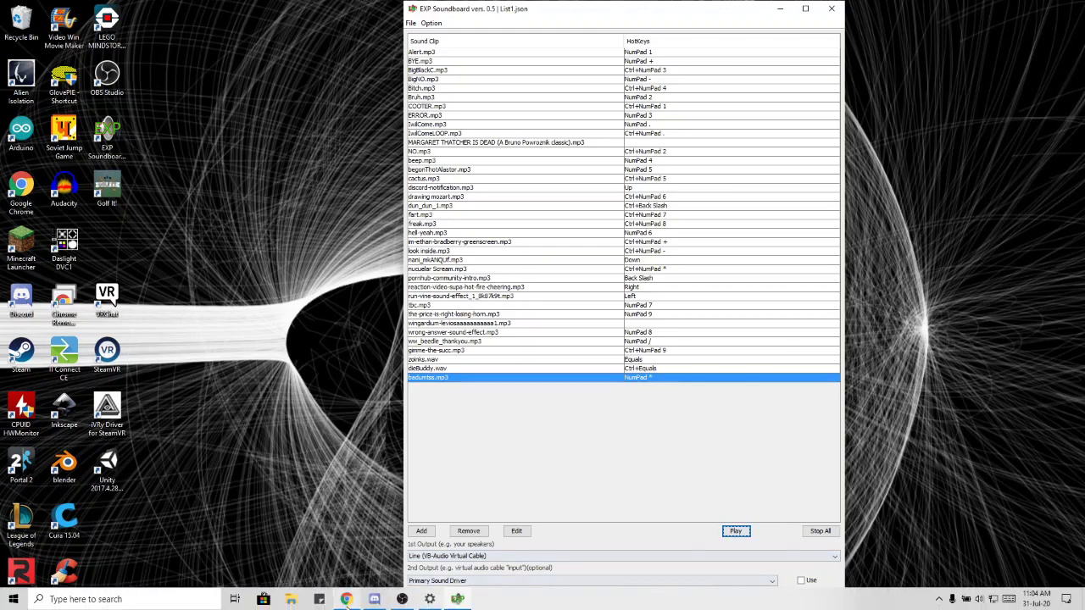
Switch to File Explorer, preview the-price-is-right-losing-horn.mp3 in the music player, close the player, and trigger the same clip in the soundboard by its hotkey
{"action": "right_click", "coordinate": [354, 598]}
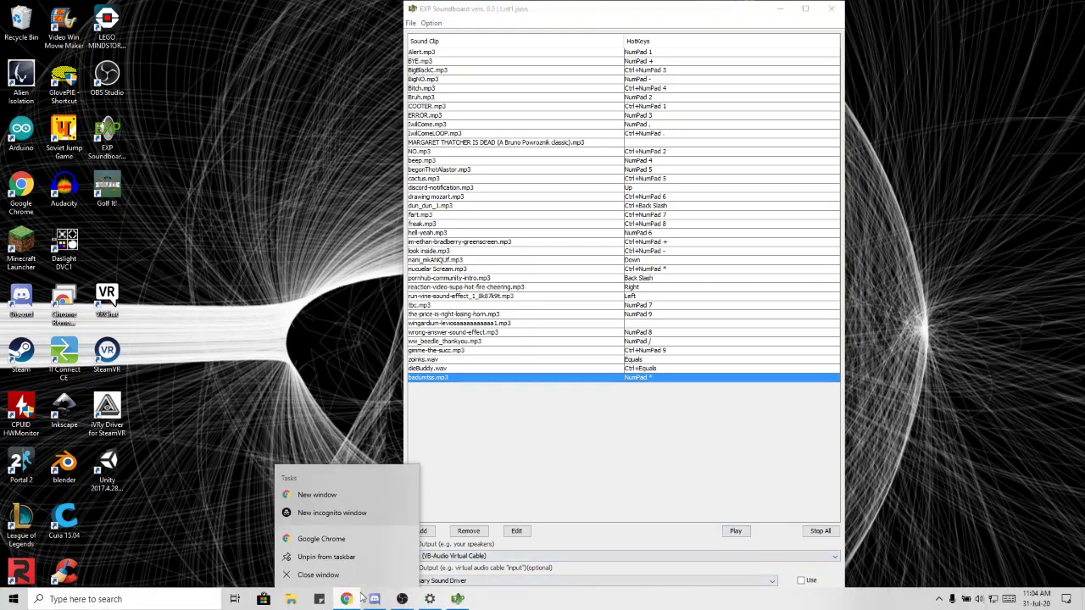
{"action": "left_click", "coordinate": [291, 599]}
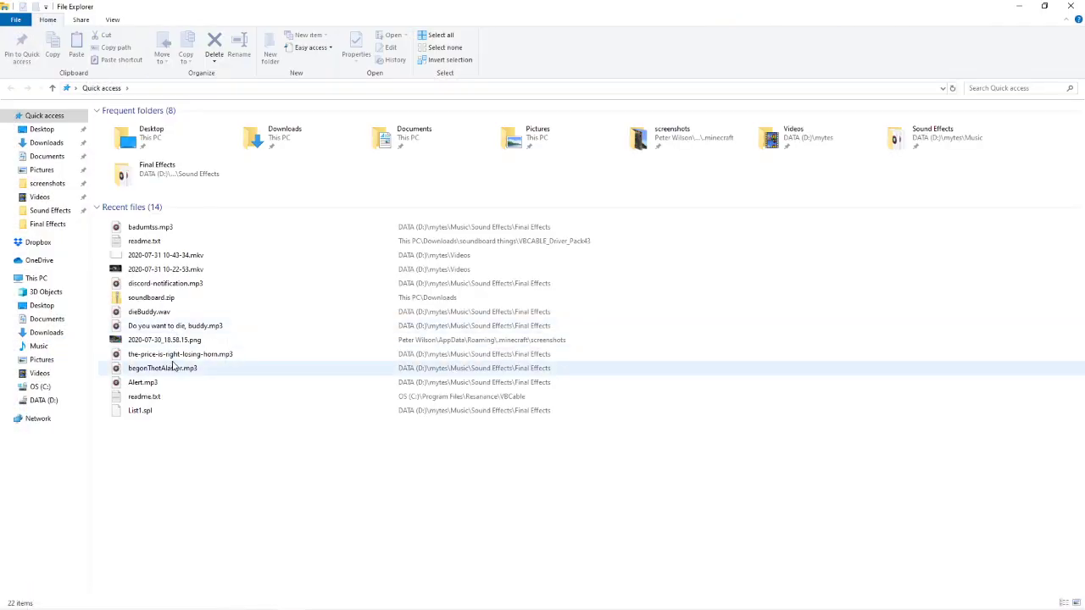
{"action": "double_click", "coordinate": [176, 359]}
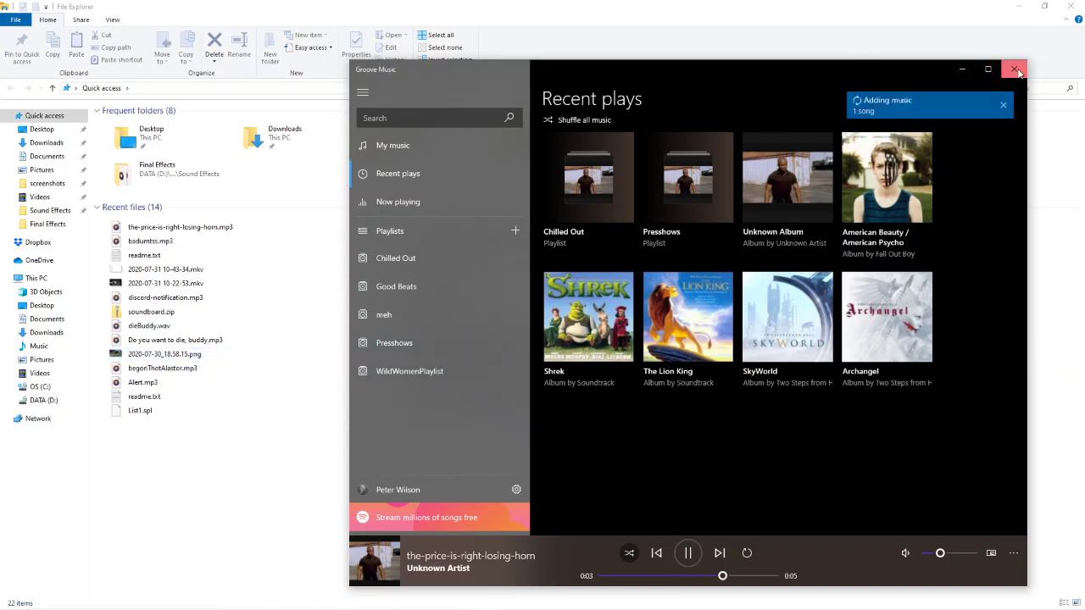
{"action": "left_click", "coordinate": [1015, 70]}
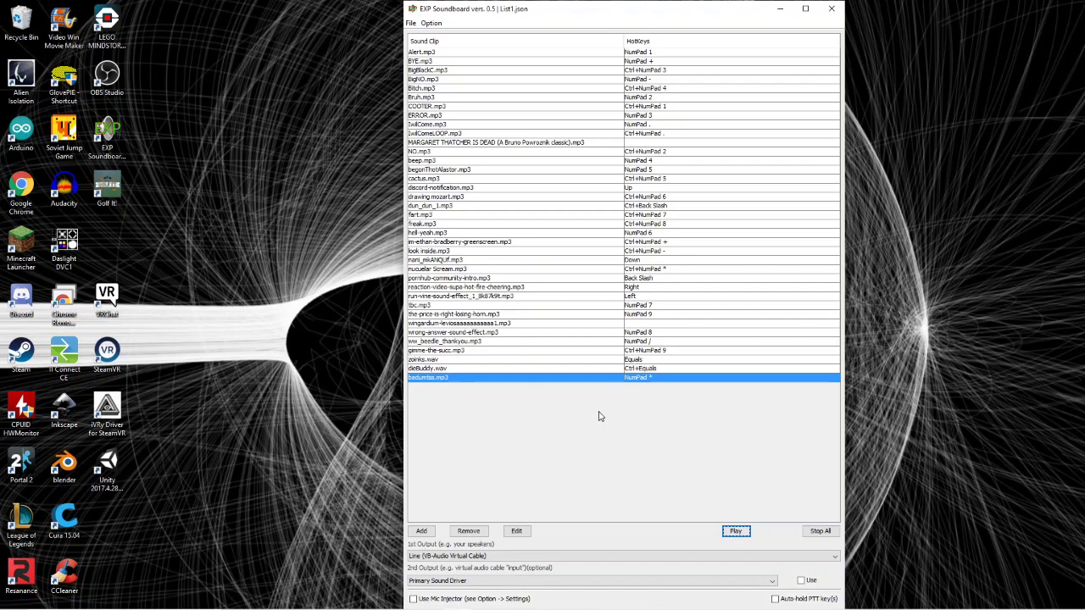
{"action": "key", "text": "KP_9"}
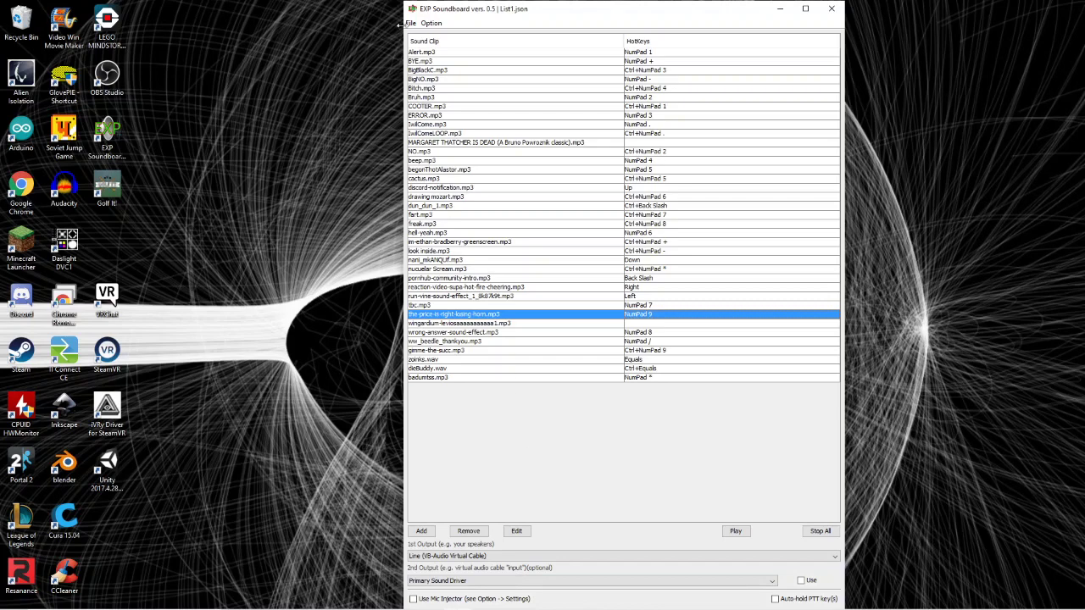
Open the soundboard settings, examine the hotkey and playback speed options, and close them
{"action": "left_click", "coordinate": [430, 22]}
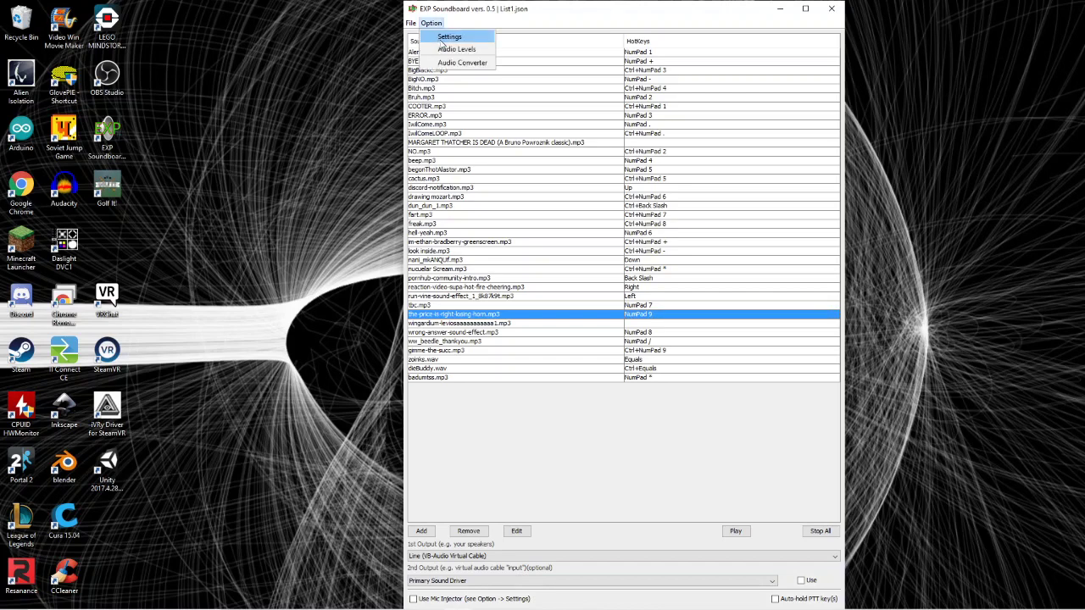
{"action": "left_click", "coordinate": [443, 39]}
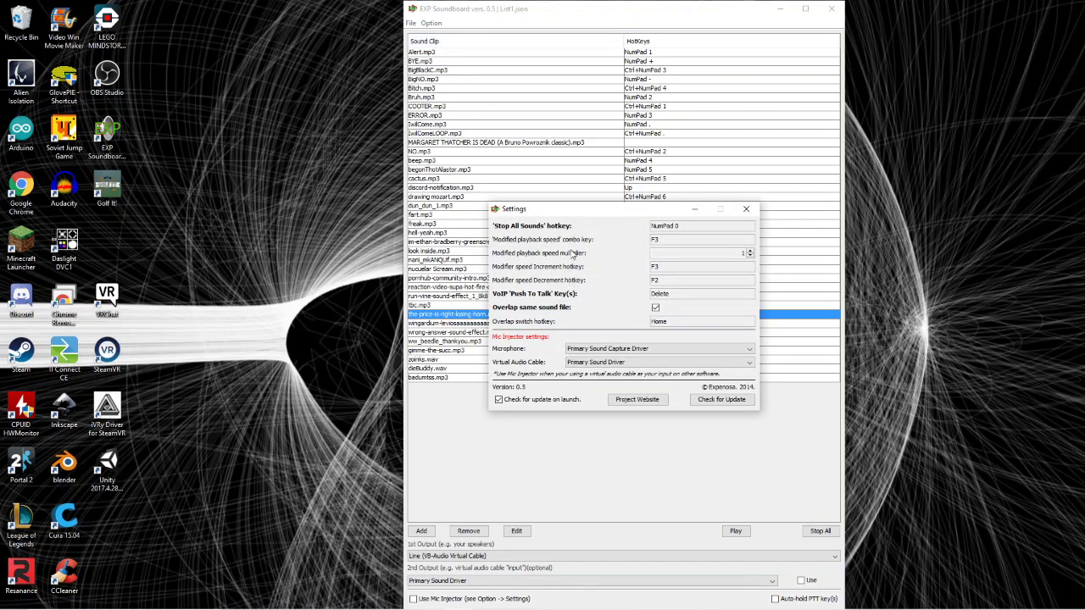
{"action": "left_click", "coordinate": [746, 208]}
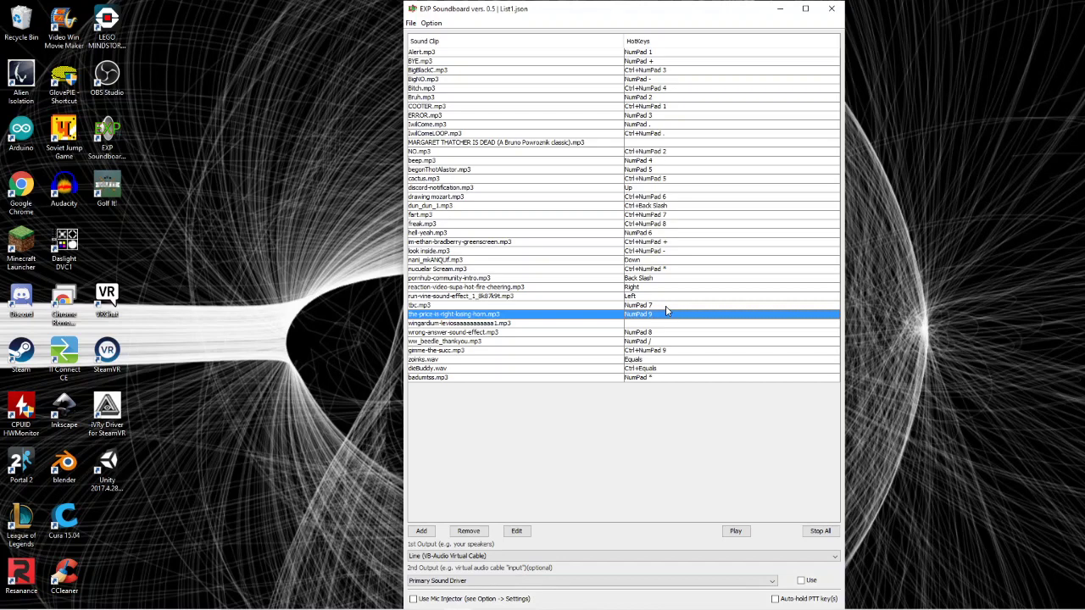
In the soundboard settings, set the modified playback speed multiplier to 1.15 and its combo key to F4
{"action": "left_click", "coordinate": [432, 23]}
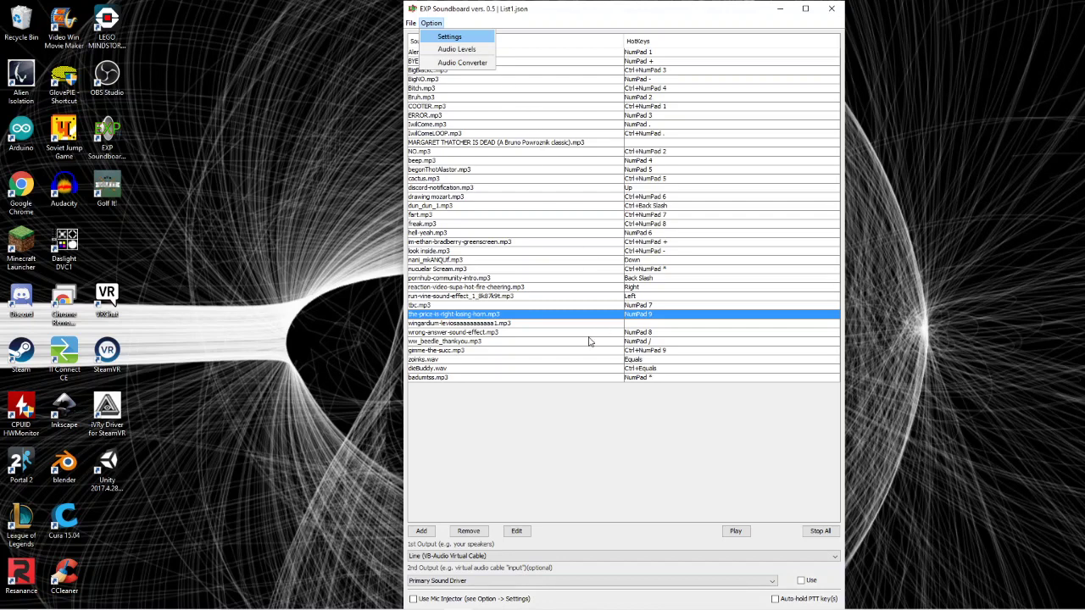
{"action": "key", "text": "Return"}
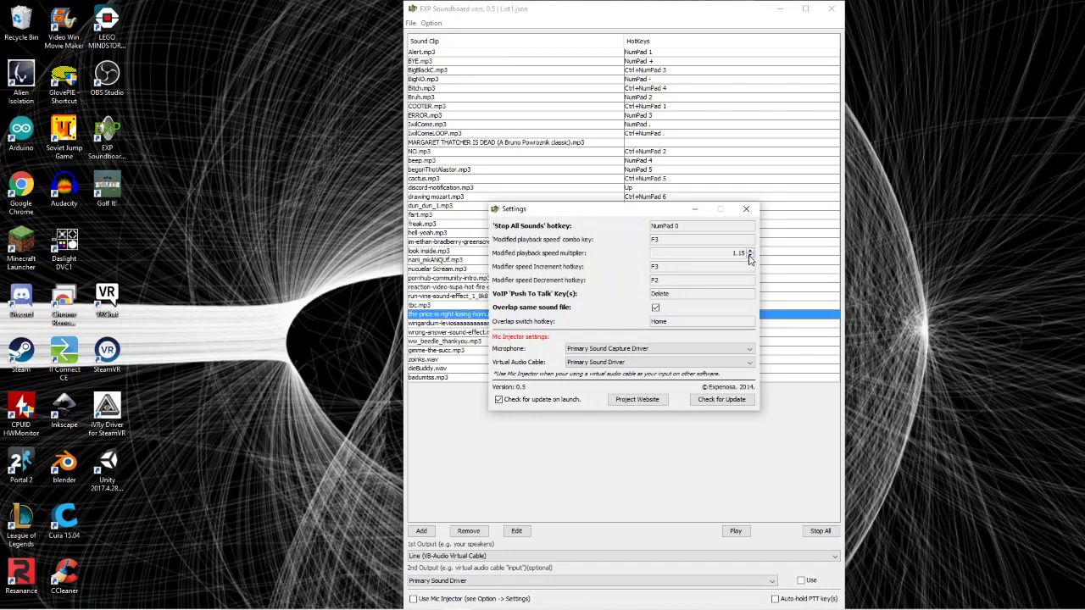
{"action": "left_click", "coordinate": [690, 241]}
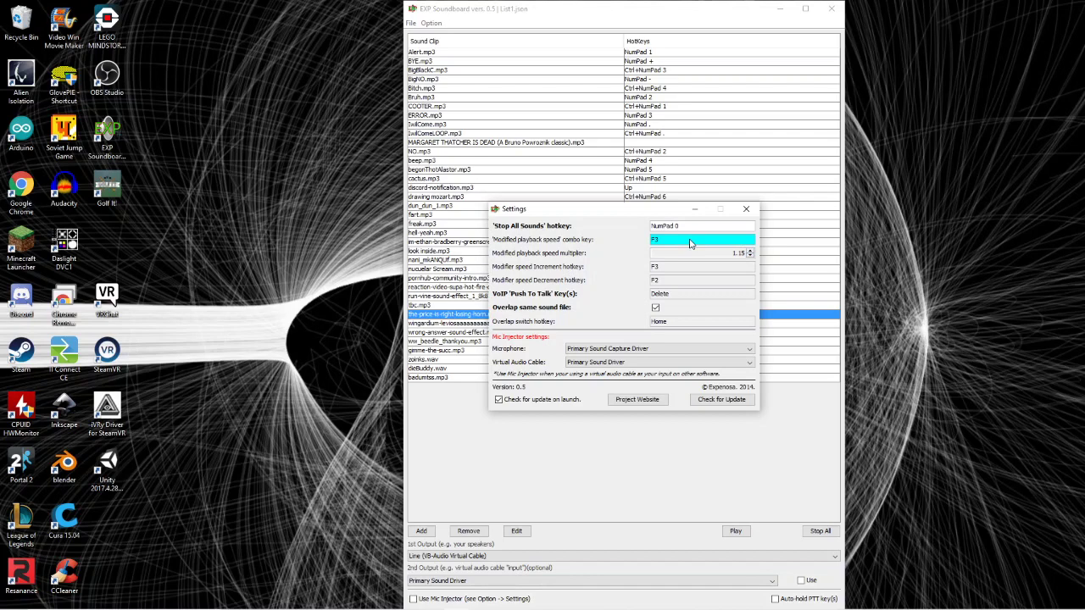
{"action": "left_click", "coordinate": [631, 273]}
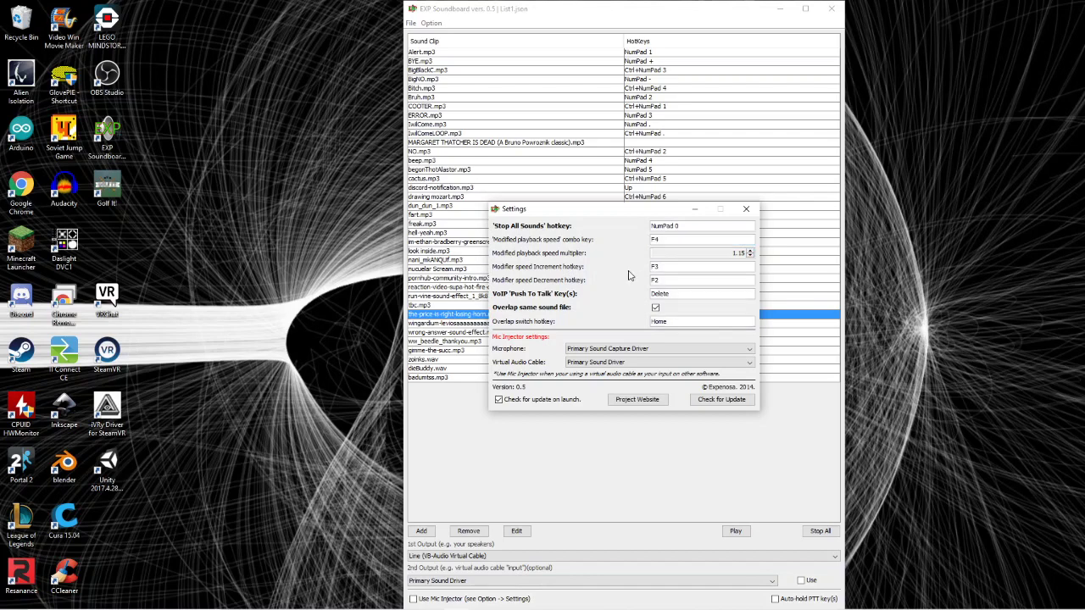
{"action": "left_click", "coordinate": [750, 211]}
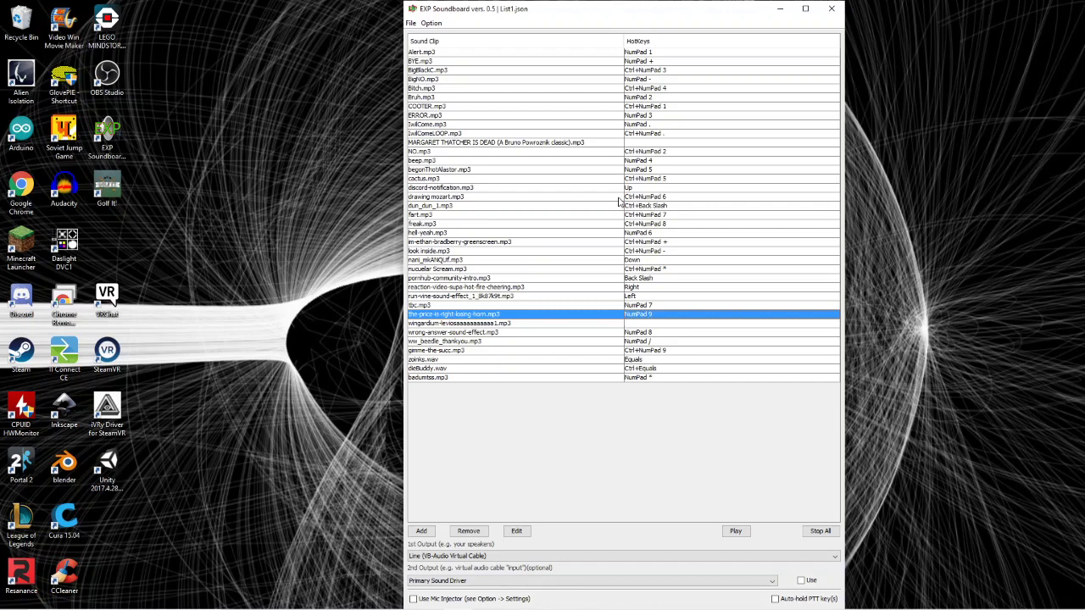
Check the clips that have no hotkey and play MARGARET THATCHER IS DEAD (A Bruno Powroznik classic).mp3
{"action": "left_click", "coordinate": [627, 144]}
{"action": "left_click", "coordinate": [632, 325]}
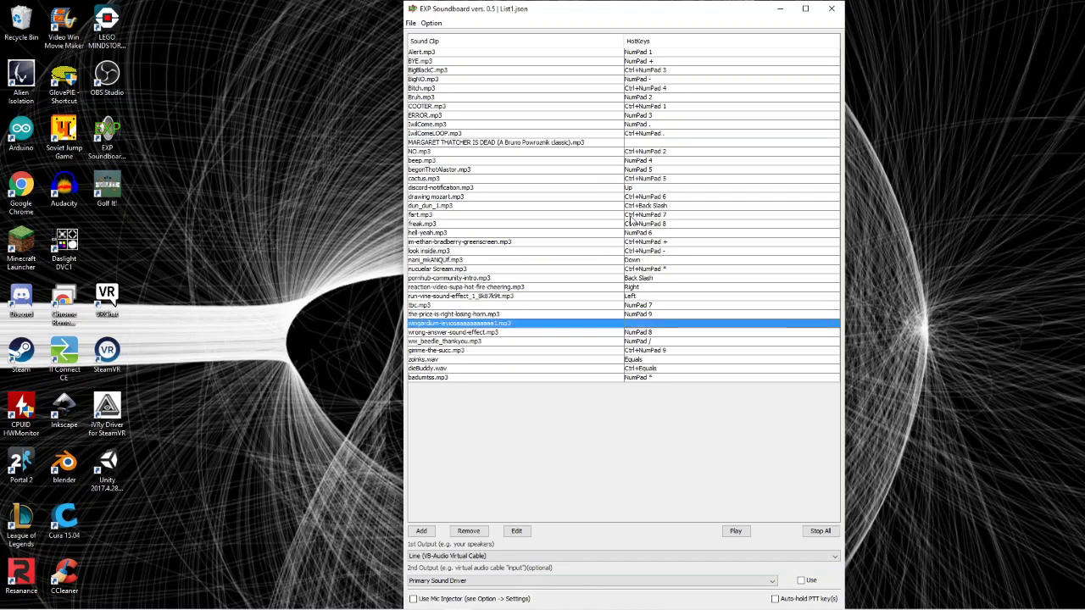
{"action": "left_click", "coordinate": [642, 143]}
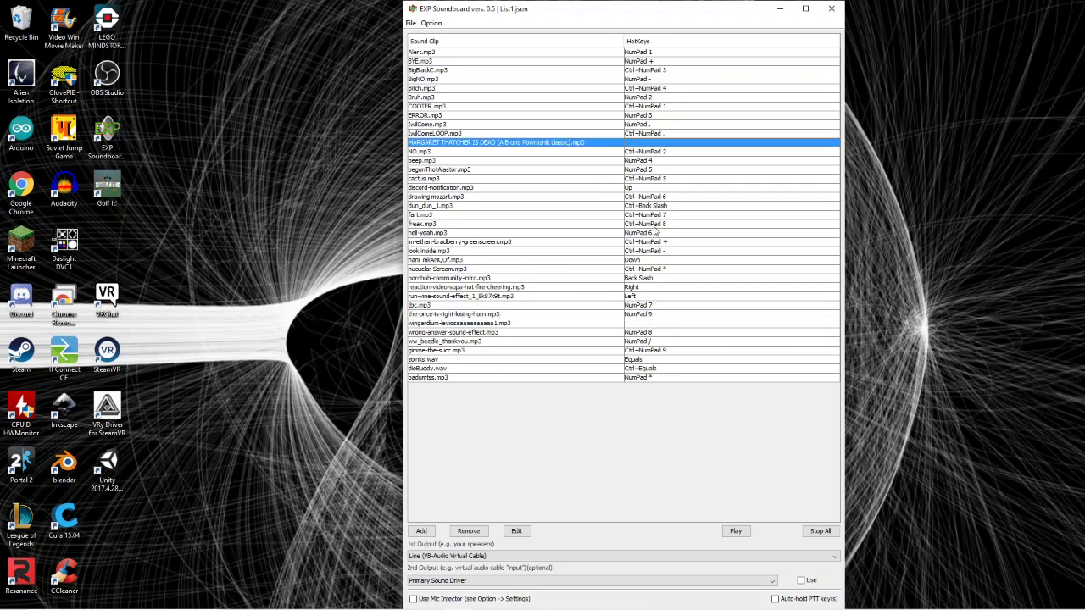
{"action": "left_click", "coordinate": [737, 531]}
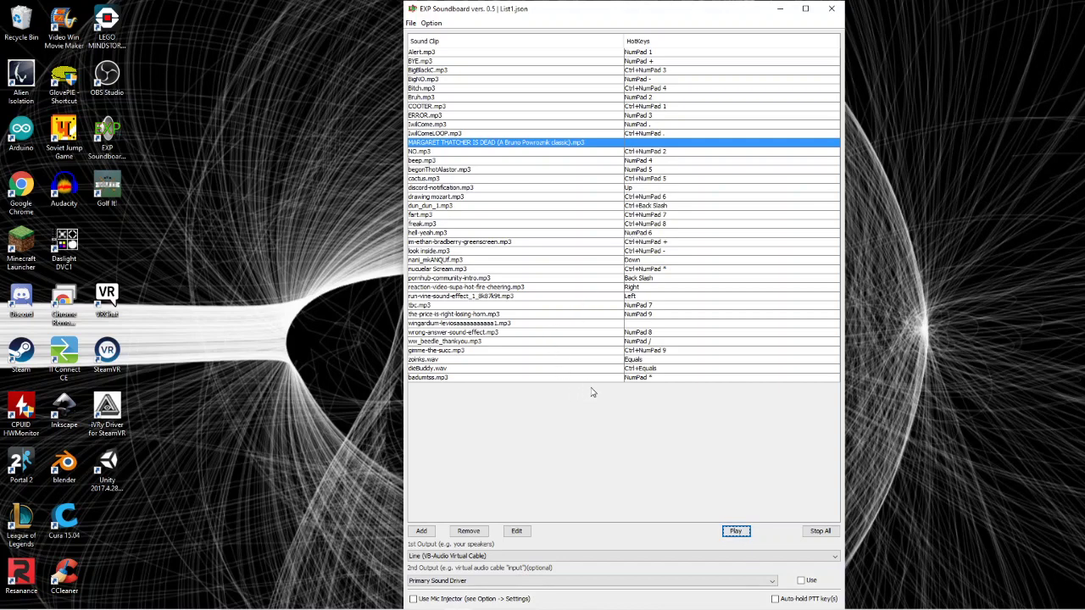
Reset the modified playback speed multiplier to 1 in the soundboard settings and close them
{"action": "left_click", "coordinate": [432, 23]}
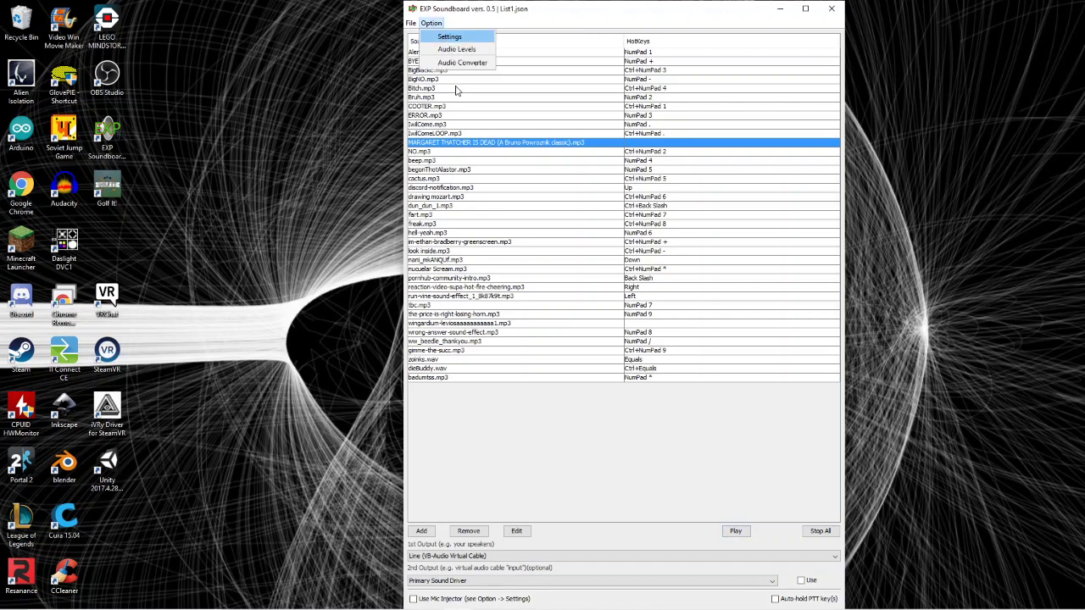
{"action": "key", "text": "Return"}
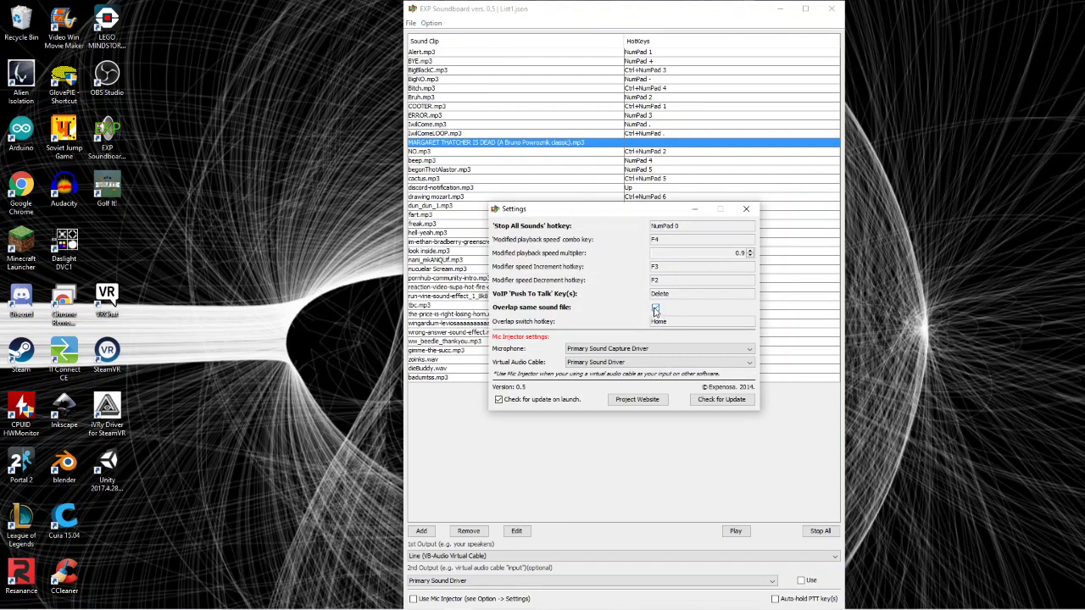
{"action": "left_click", "coordinate": [749, 252]}
{"action": "left_click", "coordinate": [749, 251]}
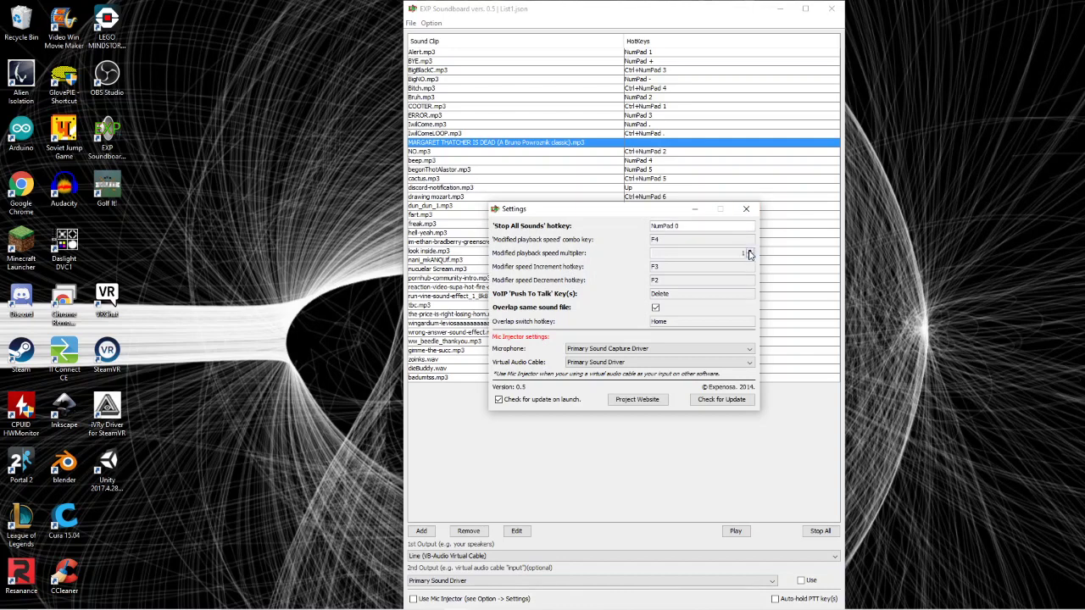
{"action": "left_click", "coordinate": [746, 209]}
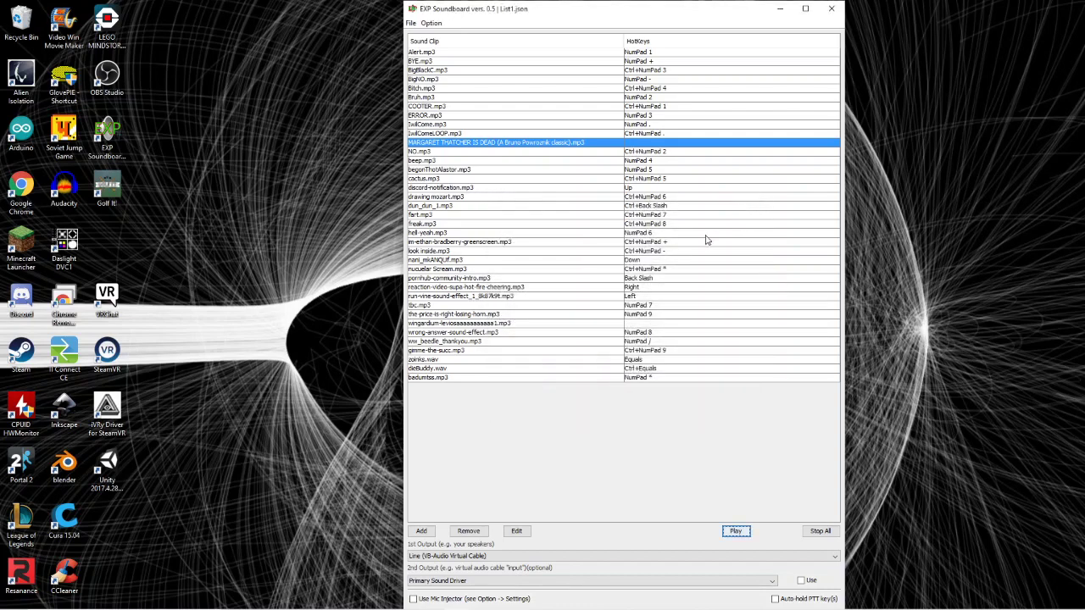
Select the-price-is-right-losing-horn.mp3, save the List1.json clip list, and close the soundboard
{"action": "left_click", "coordinate": [625, 314]}
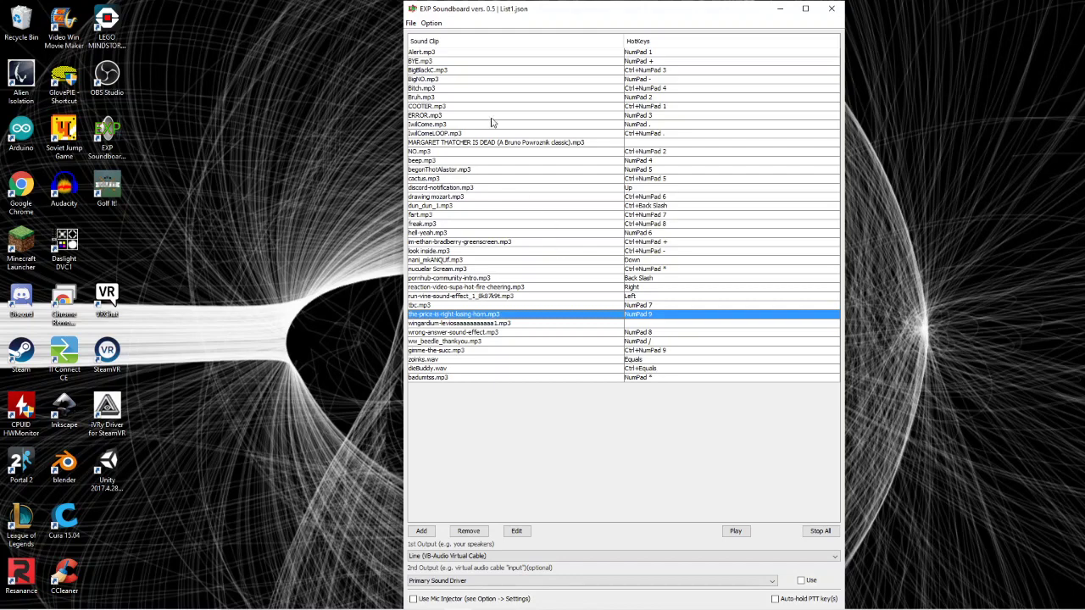
{"action": "left_click", "coordinate": [411, 23]}
{"action": "left_click", "coordinate": [430, 62]}
{"action": "left_click", "coordinate": [826, 10]}
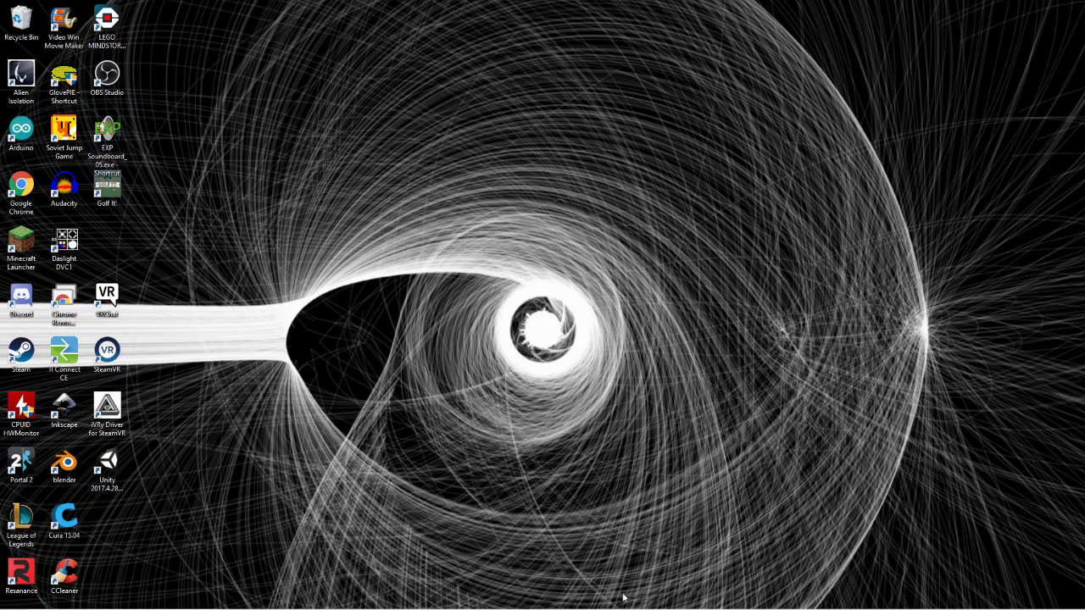
Switch to the running OBS Studio window
{"action": "mouse_move", "coordinate": [528, 603]}
{"action": "mouse_move", "coordinate": [475, 606]}
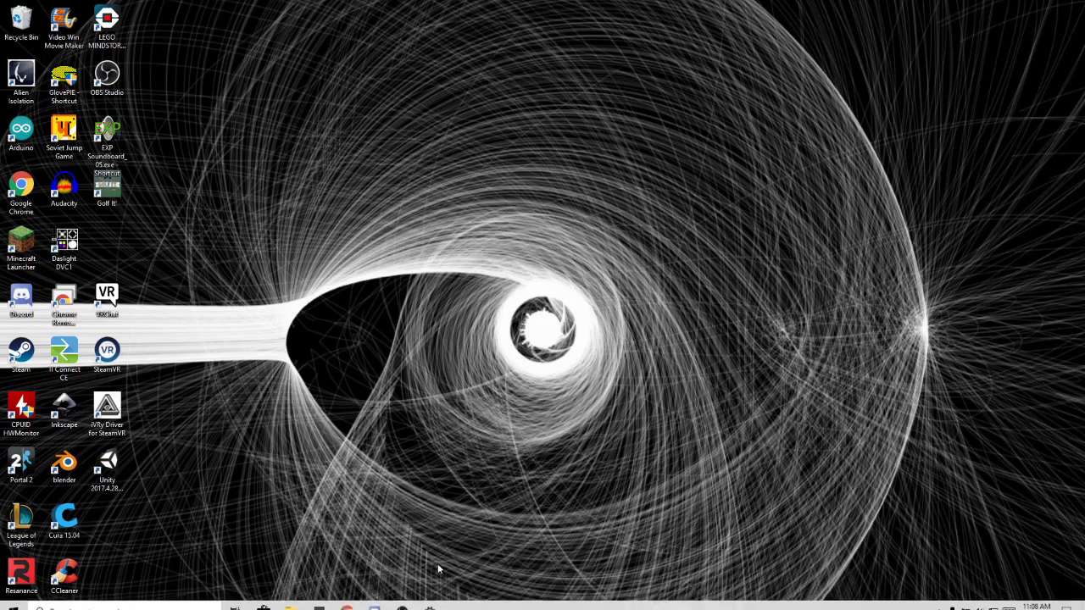
{"action": "left_click", "coordinate": [405, 602]}
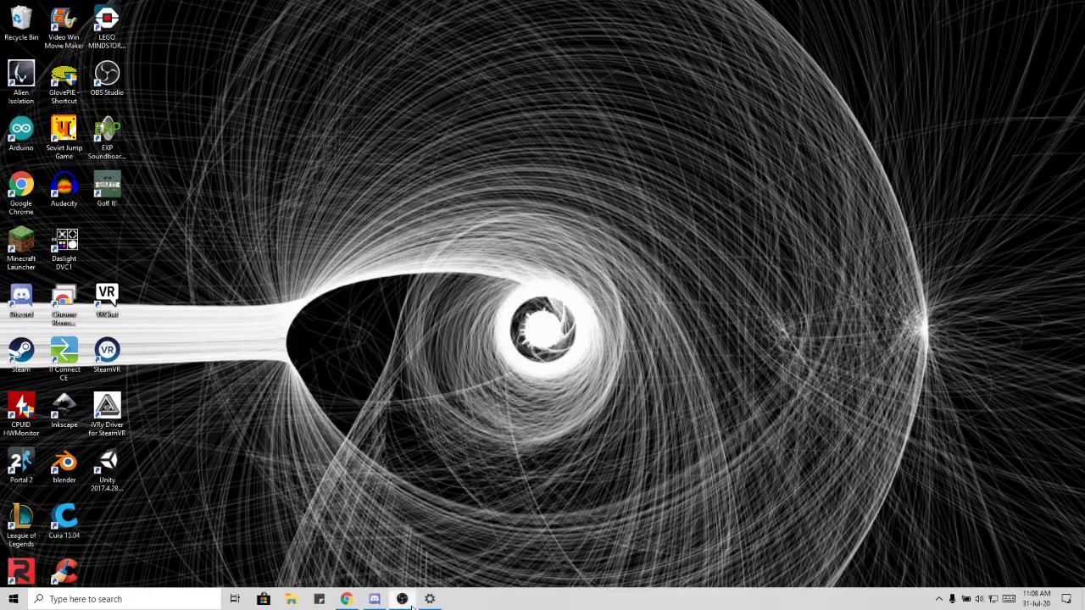